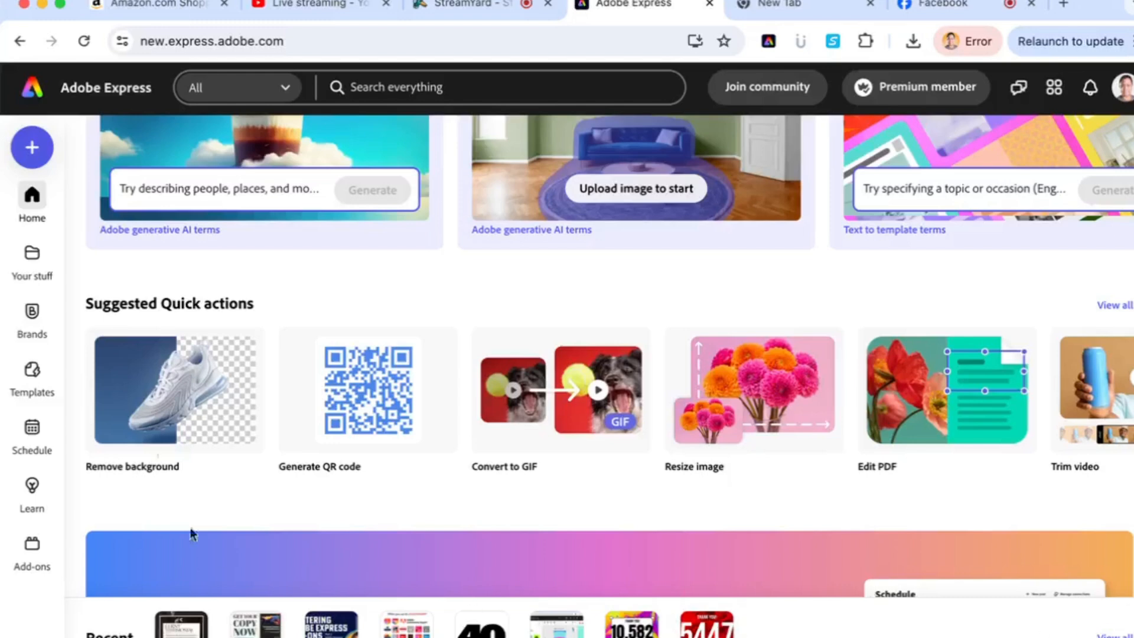
# Create a blank 1:1 square design and open the add-ons library to browse the available add-ons
pyautogui.click(39, 160)
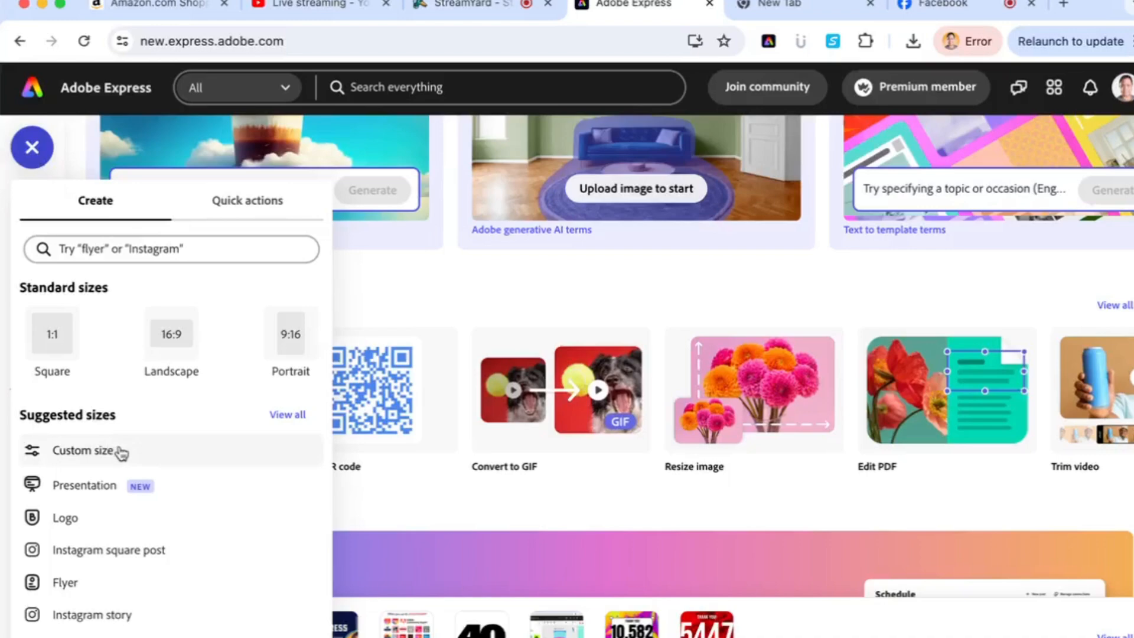
pyautogui.click(52, 338)
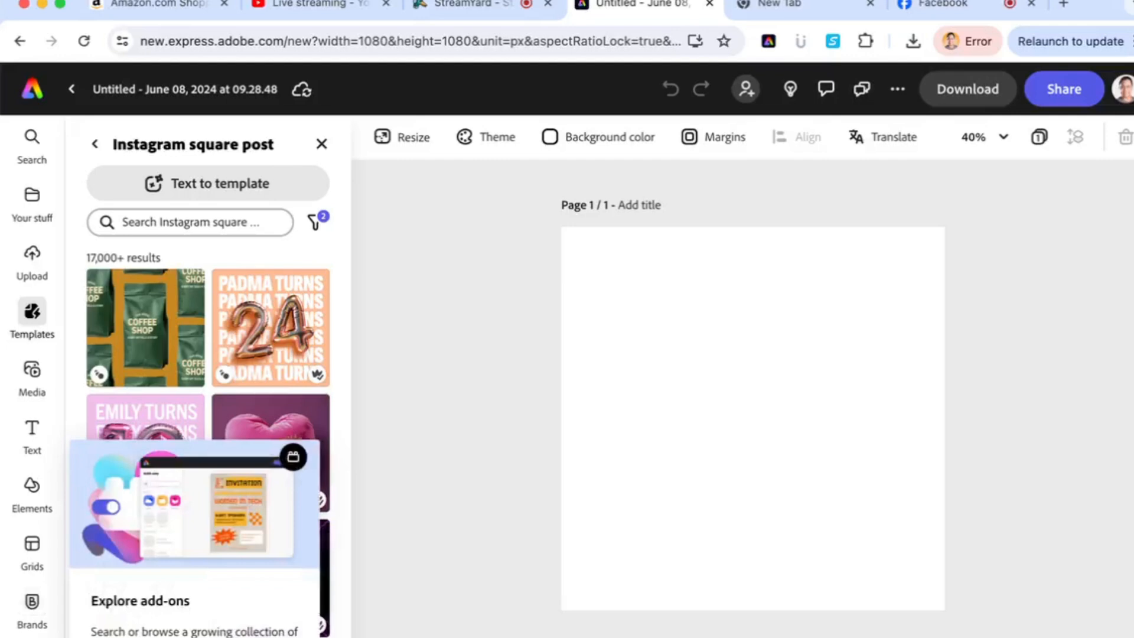
pyautogui.click(32, 637)
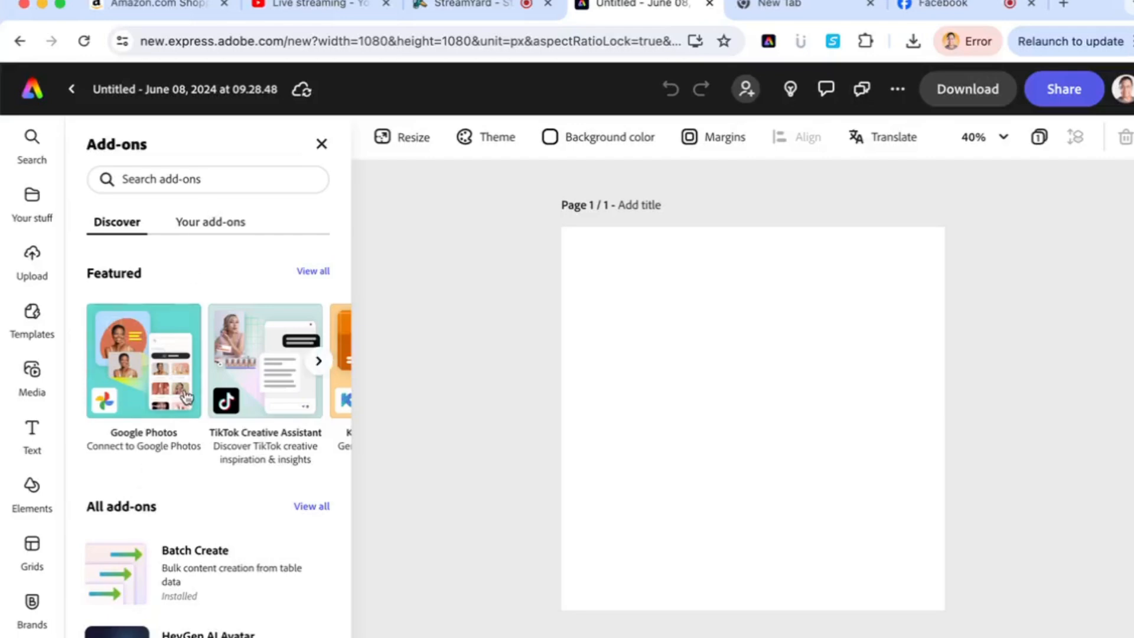
pyautogui.scroll(-3, 186, 397)
pyautogui.scroll(-3, 187, 397)
pyautogui.scroll(3, 187, 396)
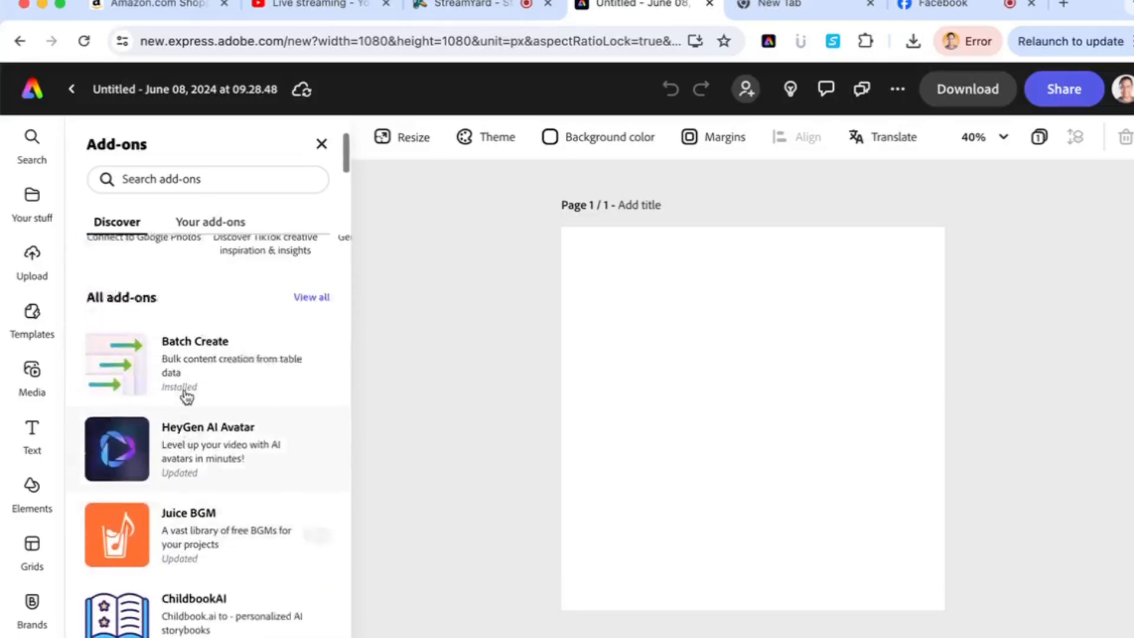
pyautogui.scroll(2, 187, 397)
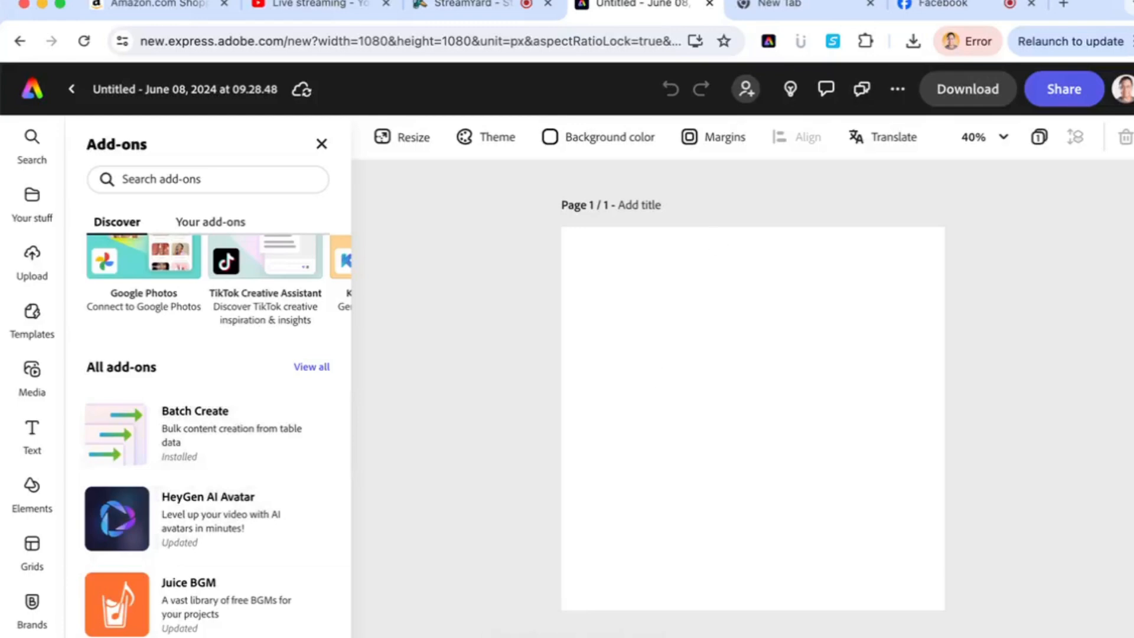
# Switch to Notes to review the Design Element and Utility lists in the Addons note, and return to the design
pyautogui.moveTo(1086, 3); pyautogui.dragTo(1084, 39)
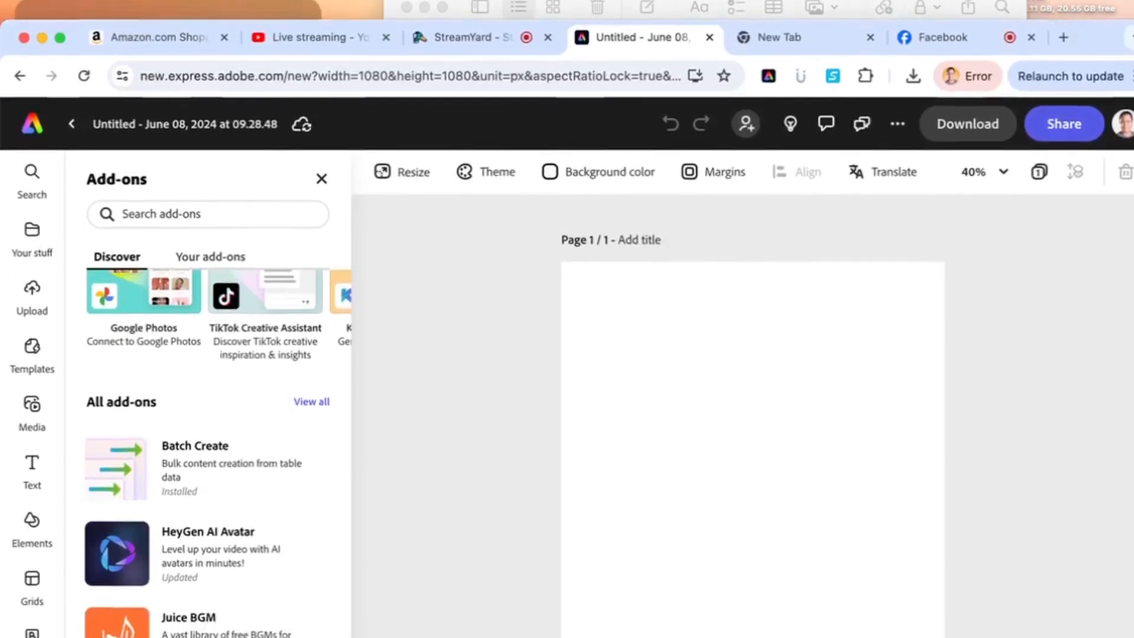
pyautogui.click(582, 2)
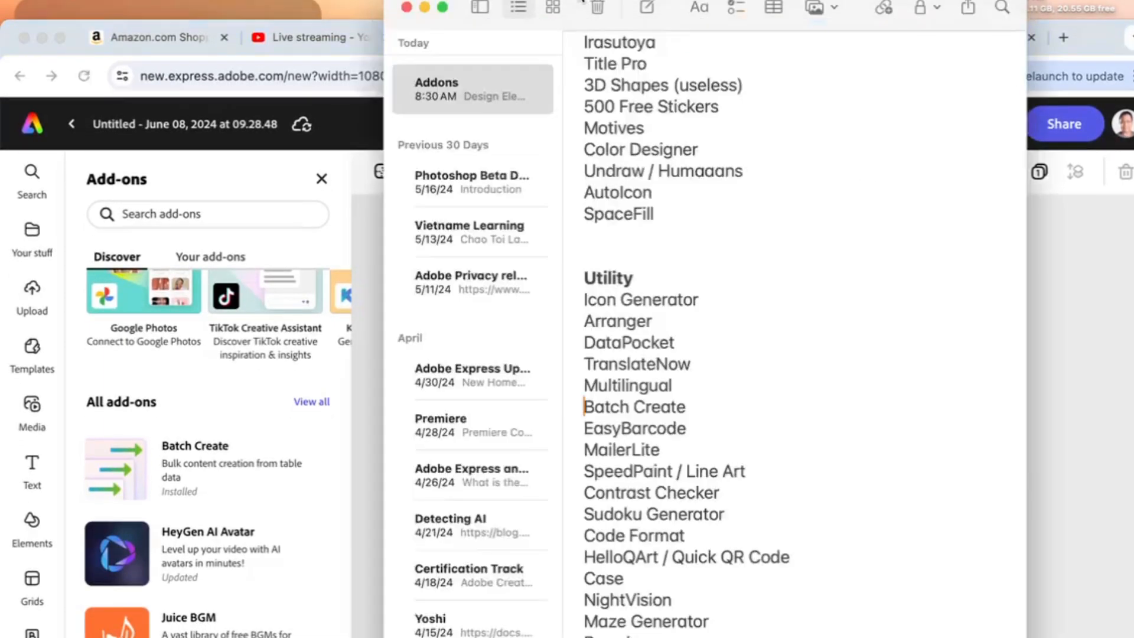
pyautogui.scroll(-7, 665, 272)
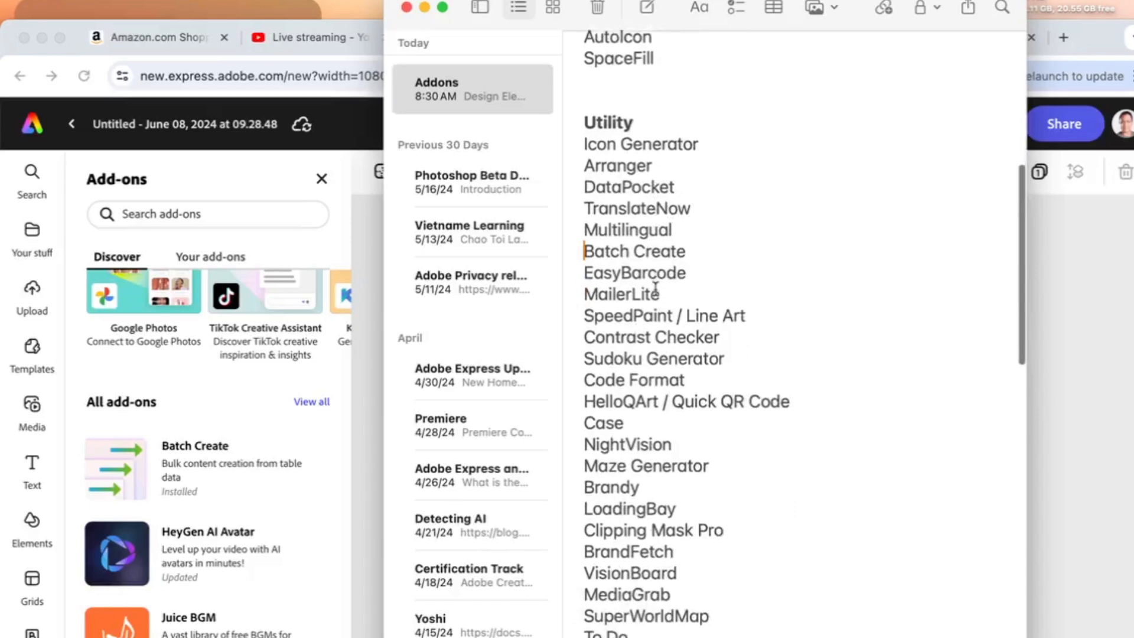
pyautogui.scroll(12, 656, 289)
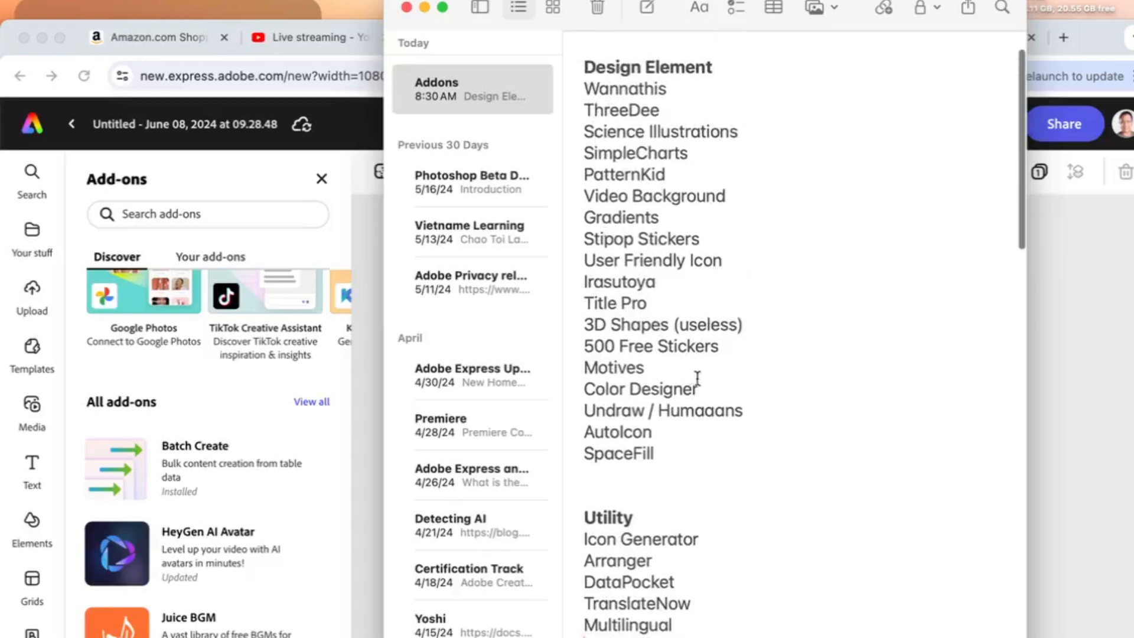
pyautogui.scroll(-8, 696, 379)
pyautogui.scroll(-6, 704, 378)
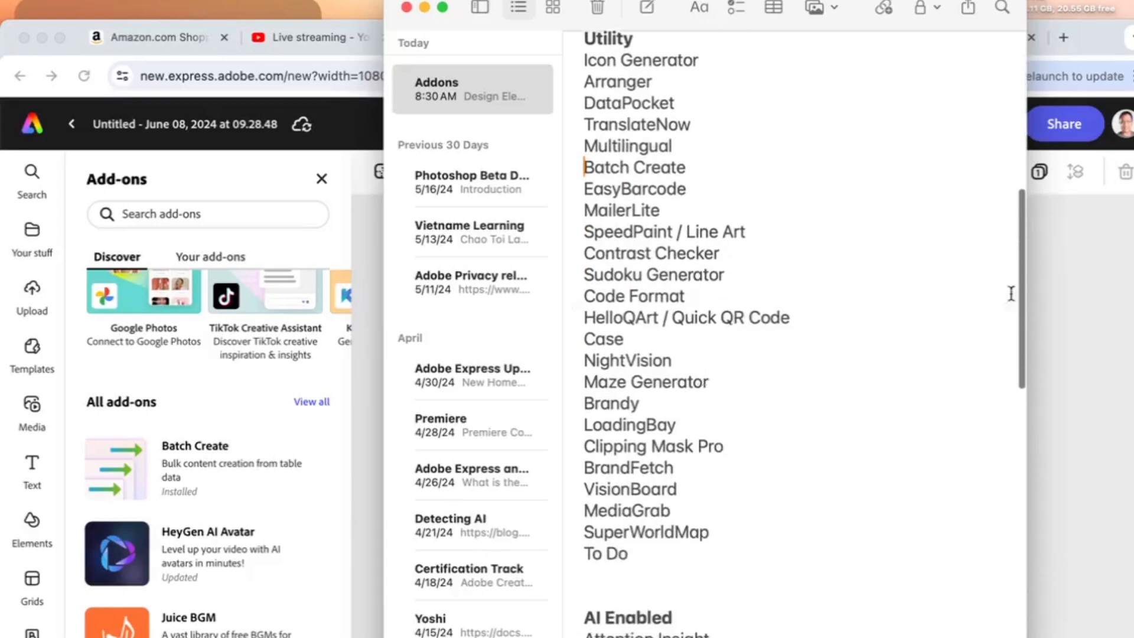
pyautogui.click(1064, 305)
pyautogui.moveTo(1080, 34); pyautogui.dragTo(1080, 3)
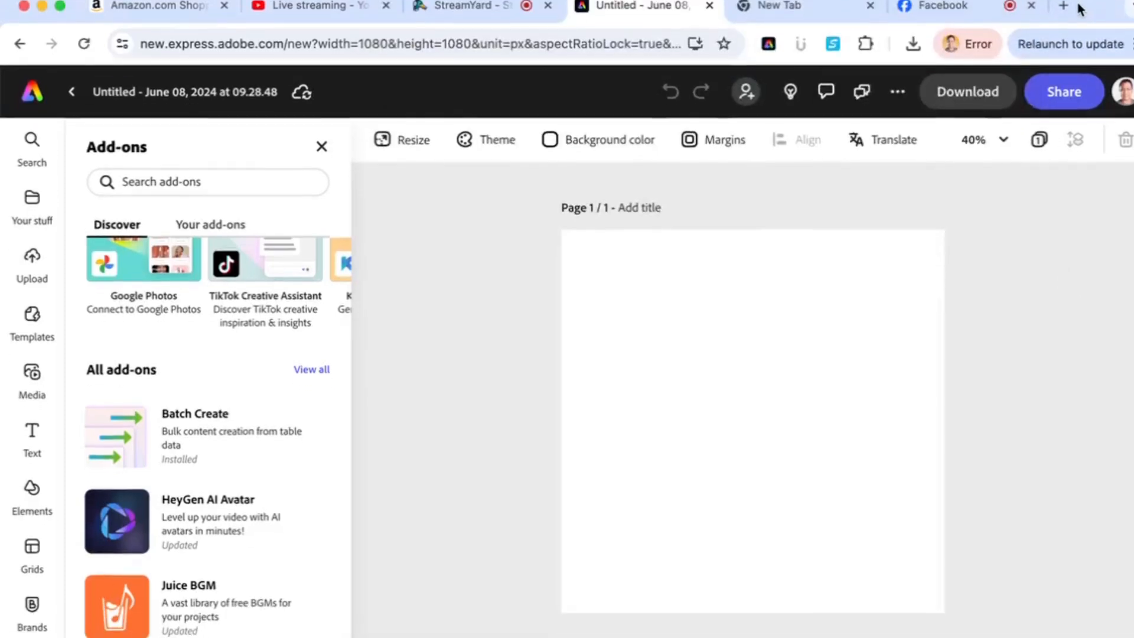
# Search the add-ons for "easy" and add the Easy Barcode add-on
pyautogui.click(238, 183)
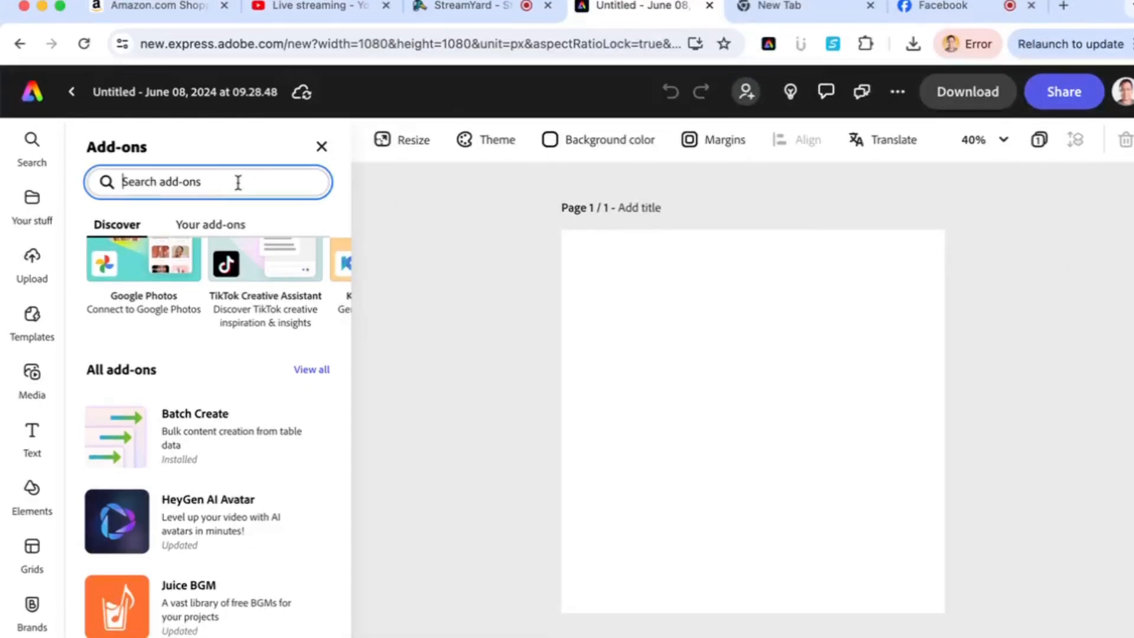
pyautogui.write('easy')
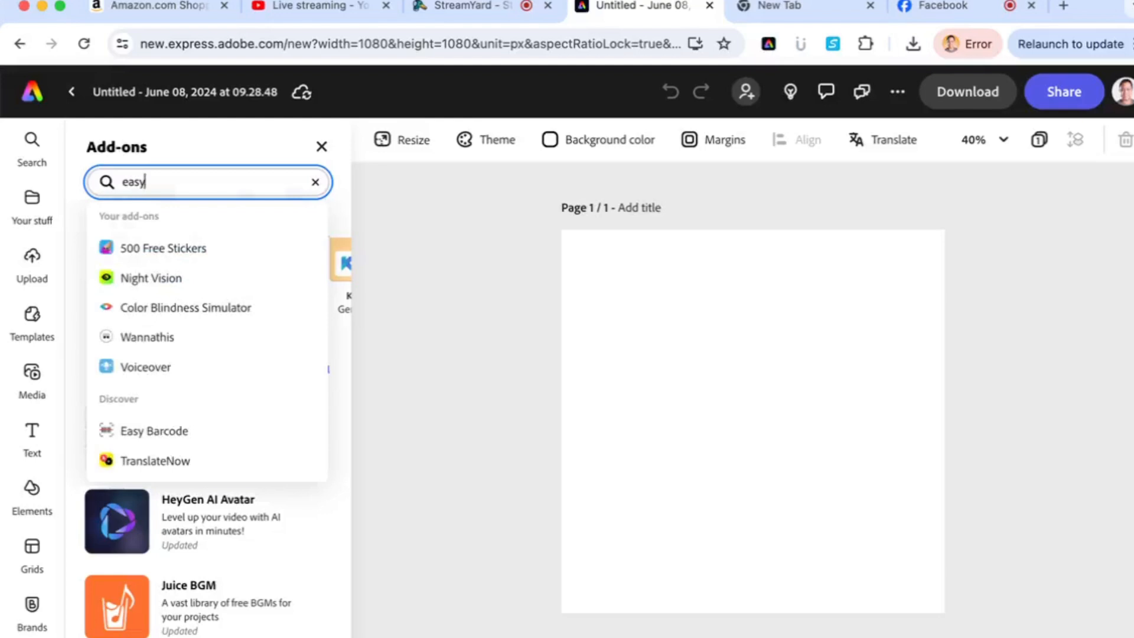
pyautogui.click(184, 432)
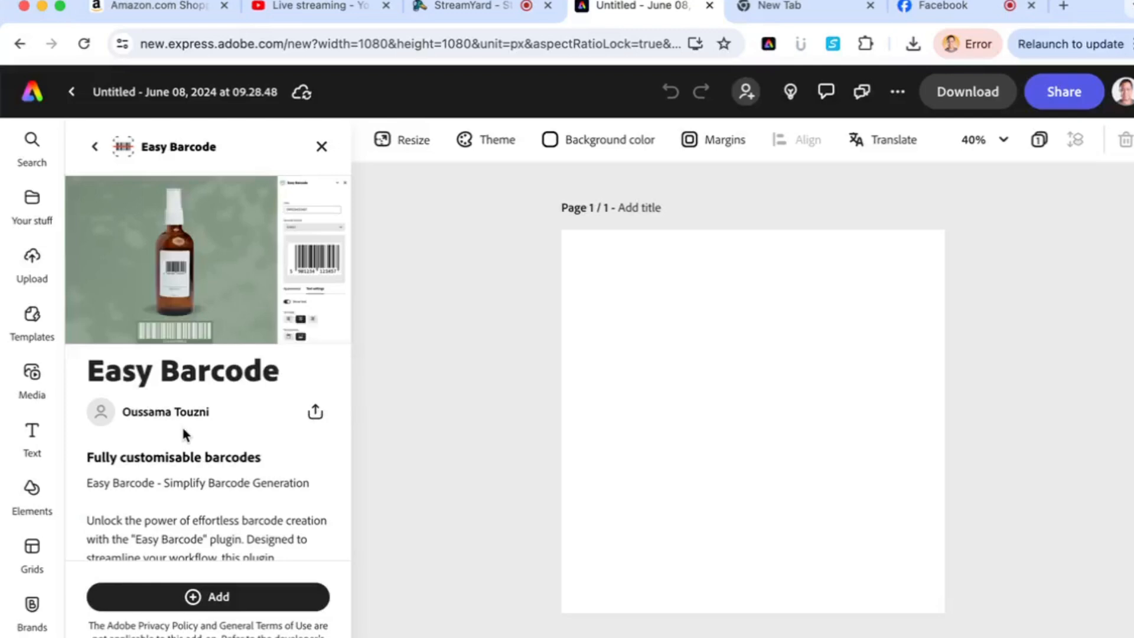
pyautogui.click(219, 600)
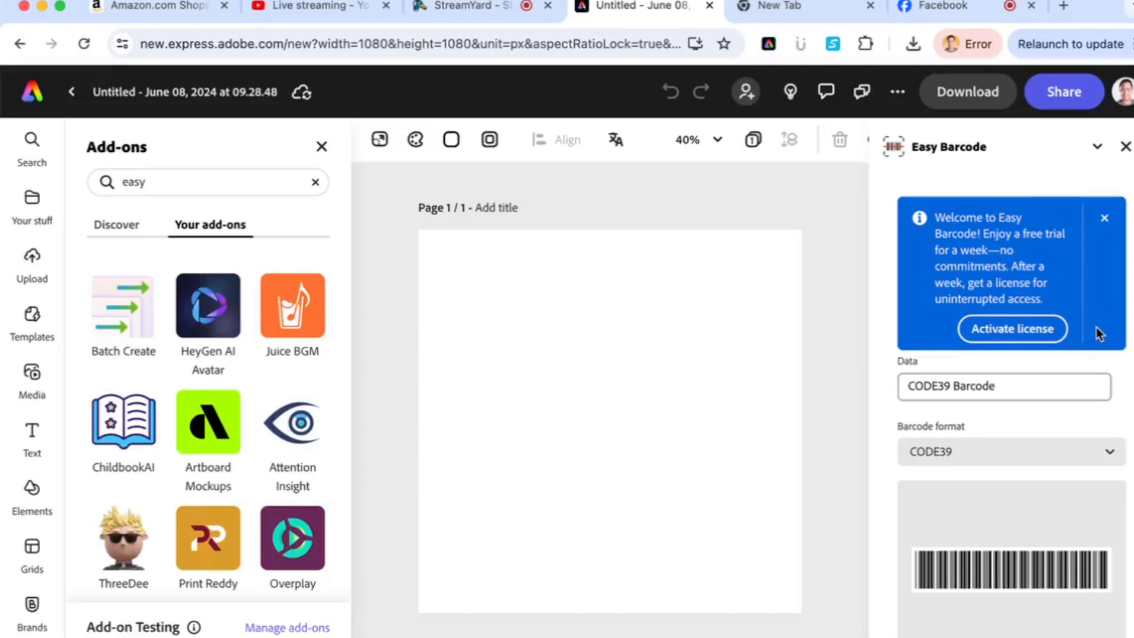
# Examine the barcode's data, format and appearance settings in Easy Barcode
pyautogui.click(1025, 455)
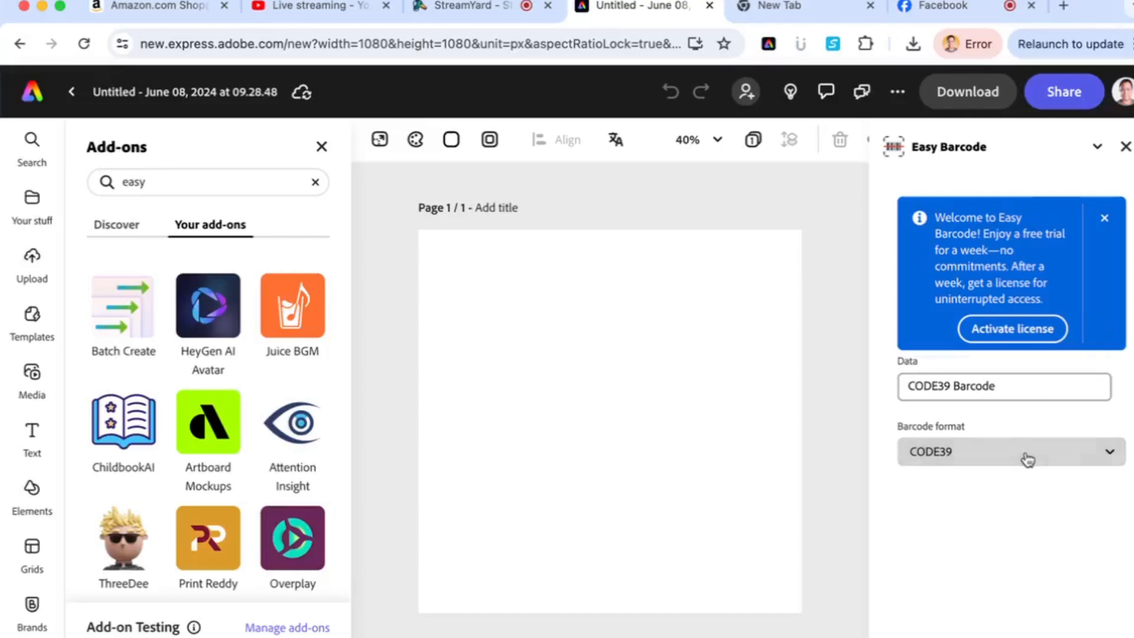
pyautogui.click(1051, 459)
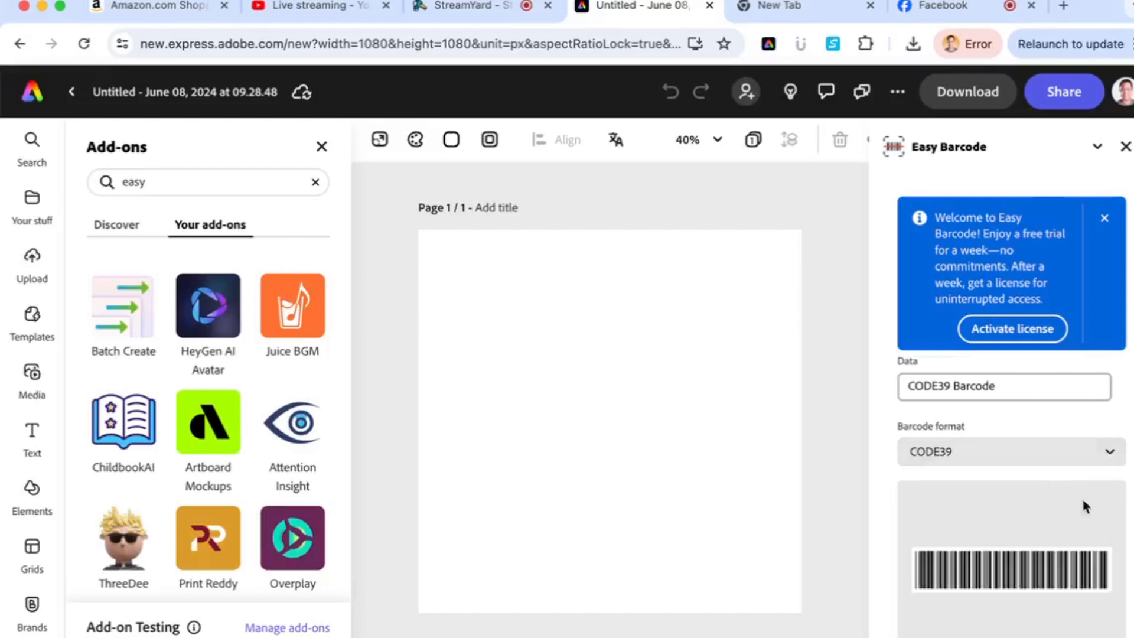
pyautogui.click(1093, 384)
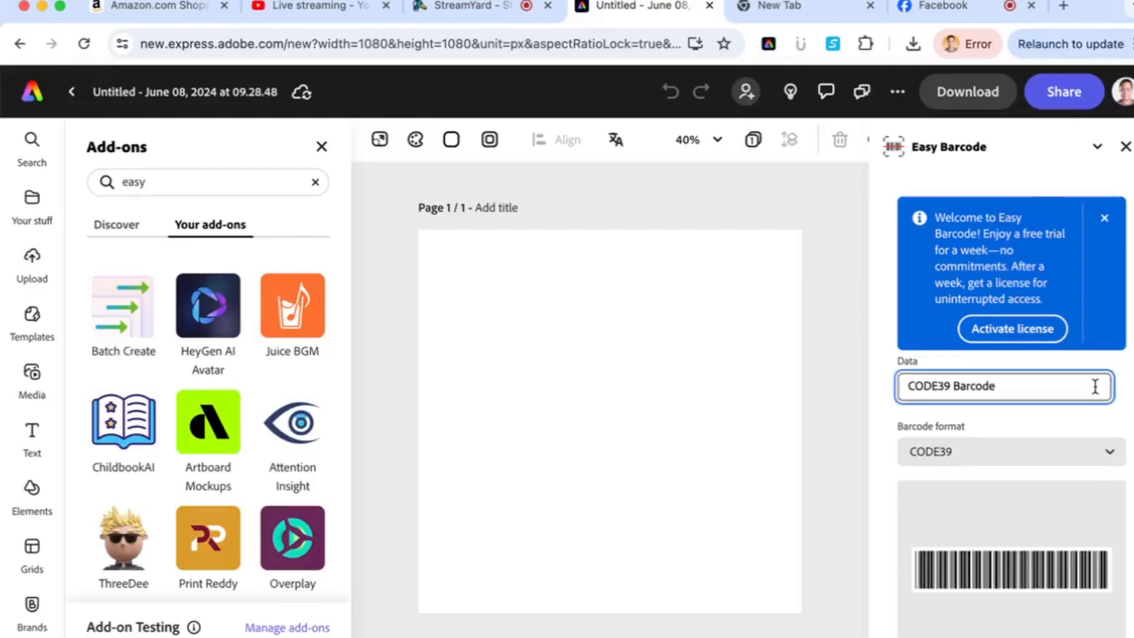
pyautogui.doubleClick(1078, 387)
pyautogui.press('Tab')
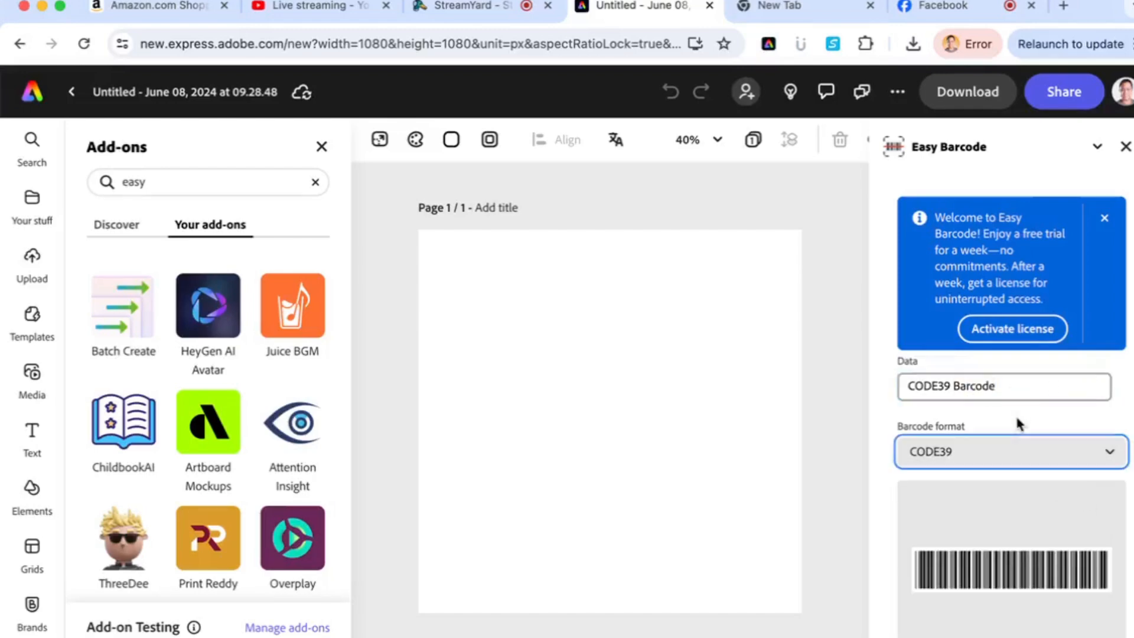
pyautogui.scroll(-7, 1002, 521)
pyautogui.scroll(3, 1003, 521)
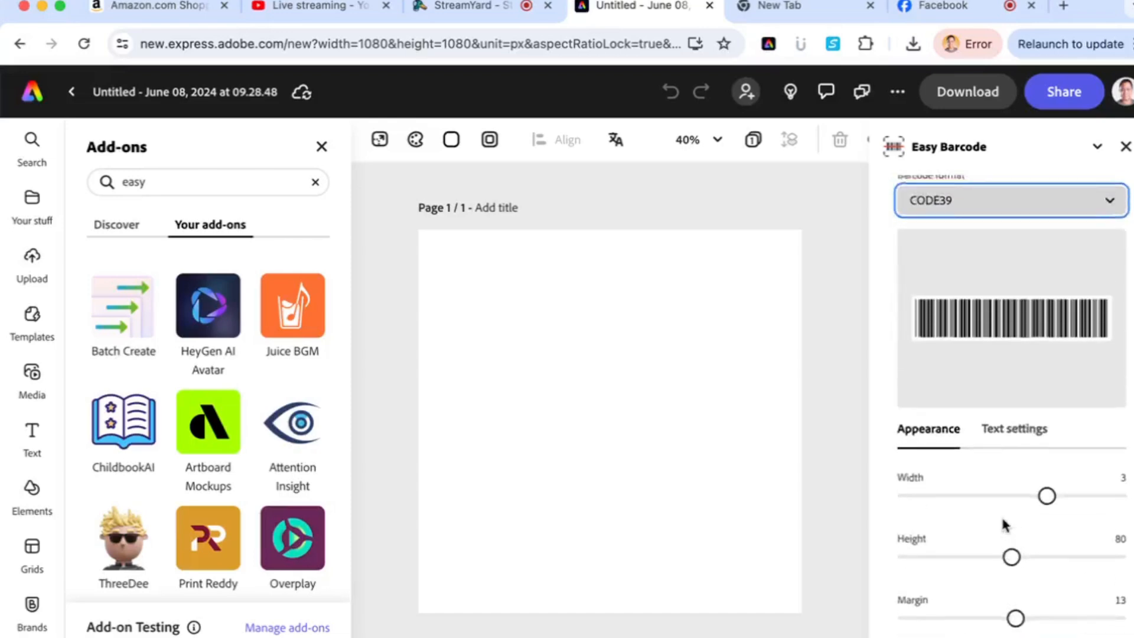
pyautogui.scroll(-3, 1001, 520)
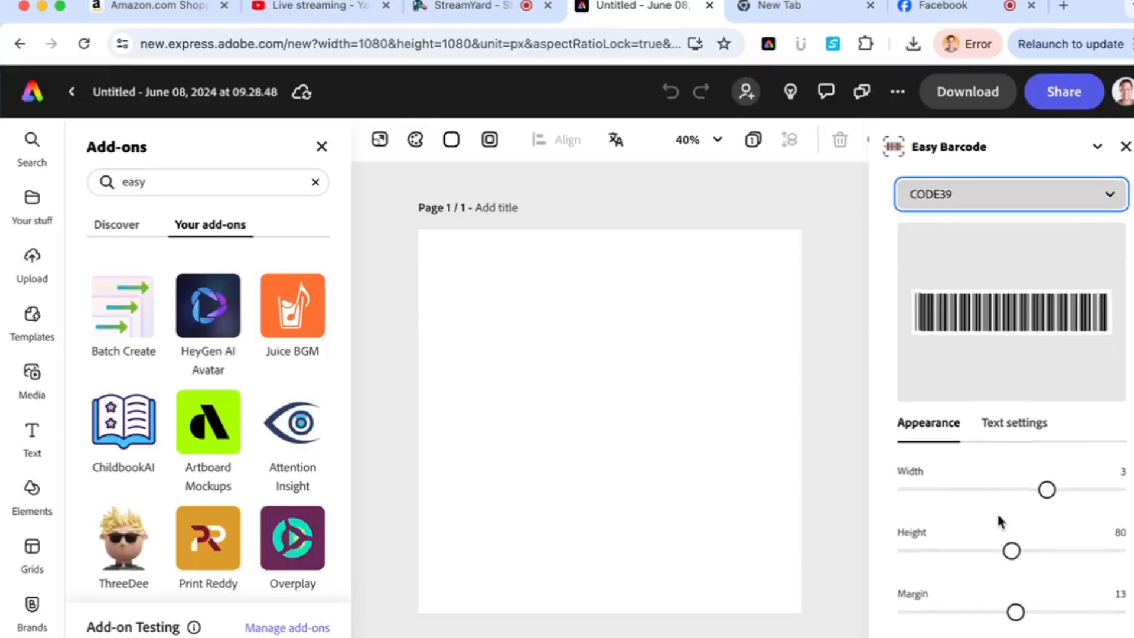
pyautogui.scroll(3, 1000, 521)
# Try adjusting the barcode's size, raising its height to 102
pyautogui.click(1046, 544)
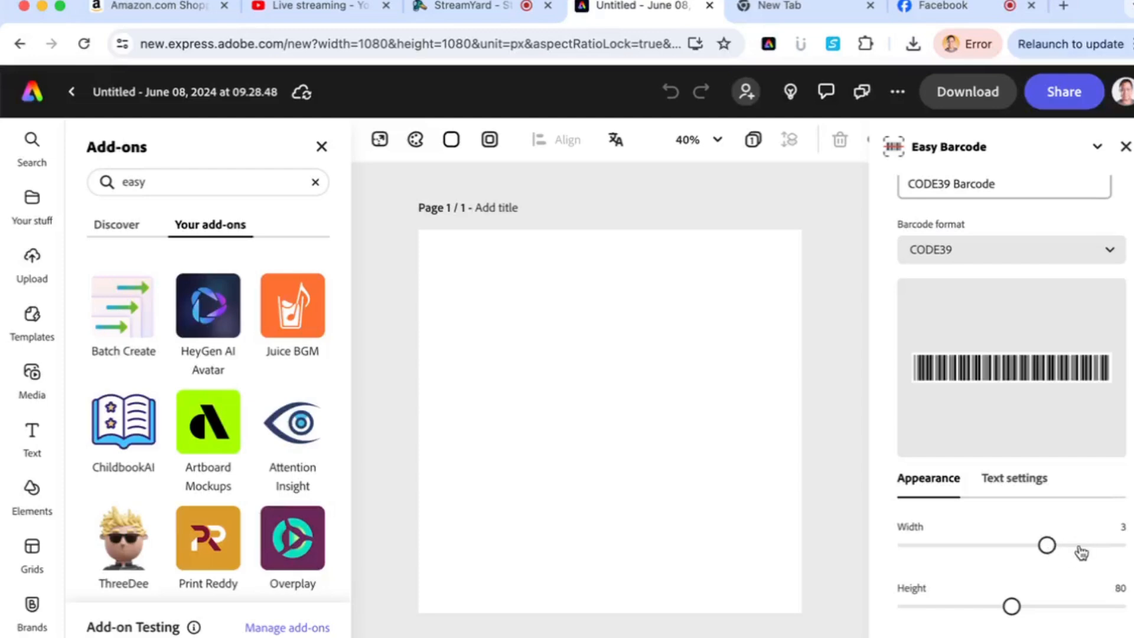
pyautogui.scroll(-2, 1081, 552)
pyautogui.moveTo(1022, 539); pyautogui.dragTo(1047, 539)
pyautogui.scroll(-1, 1022, 565)
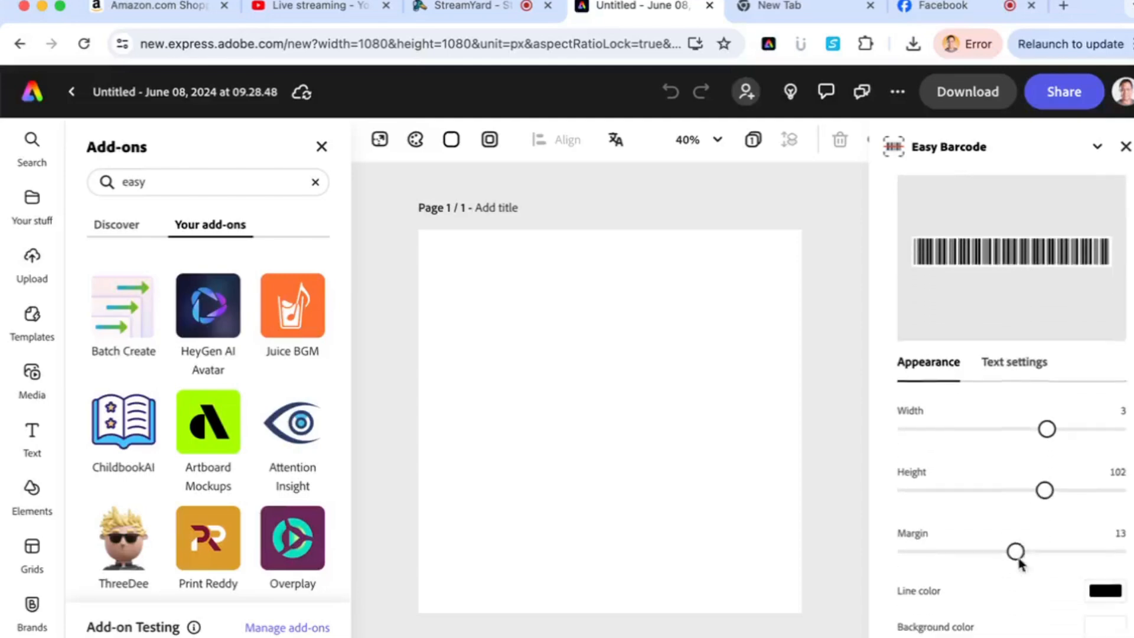
# Set the barcode's line color to red (FC0808)
pyautogui.scroll(-3, 1020, 564)
pyautogui.click(1105, 453)
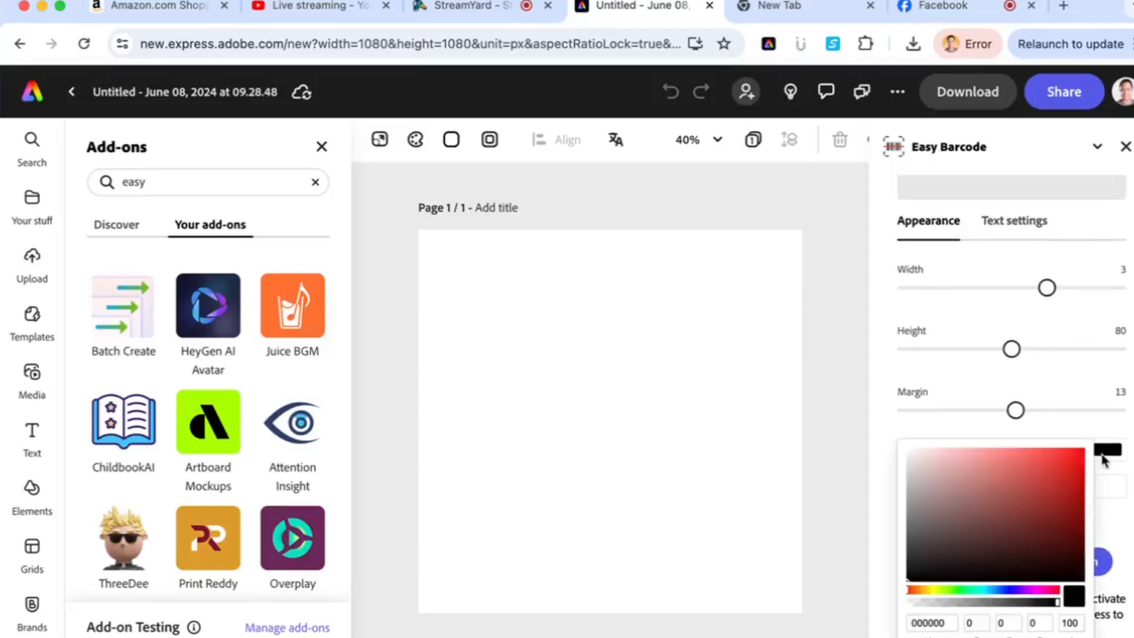
pyautogui.moveTo(1076, 456); pyautogui.dragTo(1079, 449)
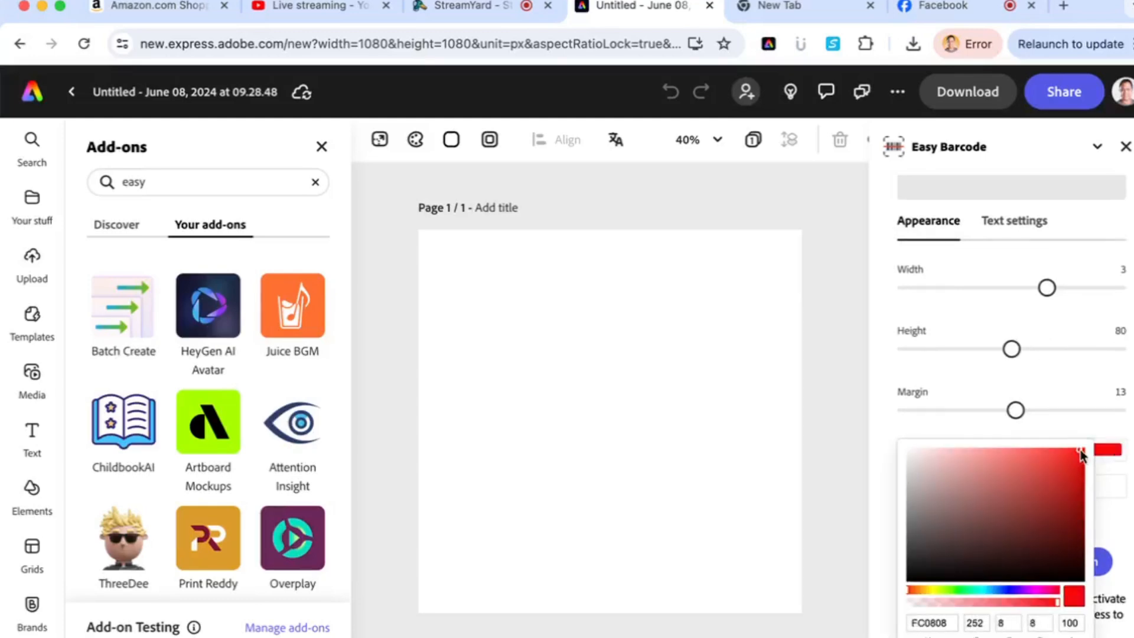
pyautogui.click(1083, 368)
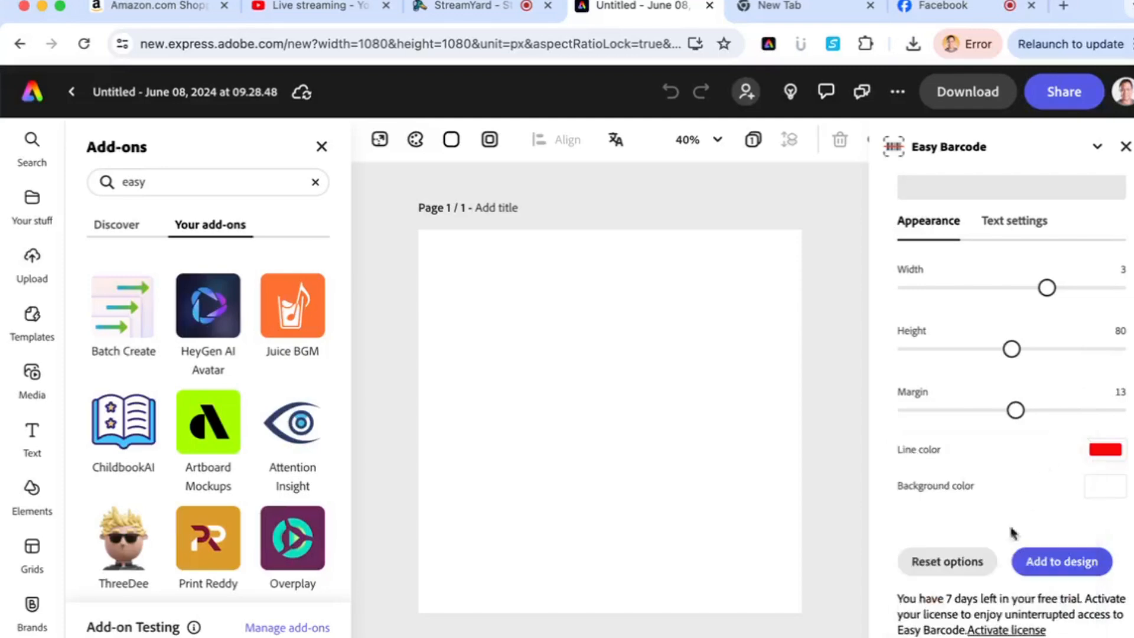
# Turn on the data text for the barcode and review the text options against the data entry
pyautogui.scroll(5, 1023, 480)
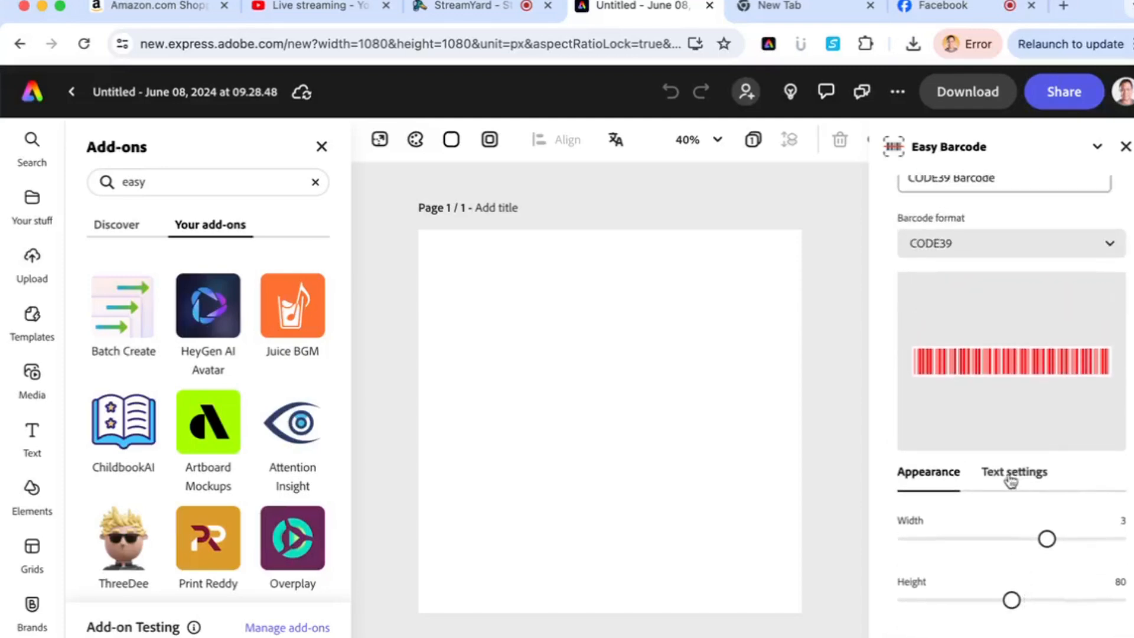
pyautogui.click(1012, 472)
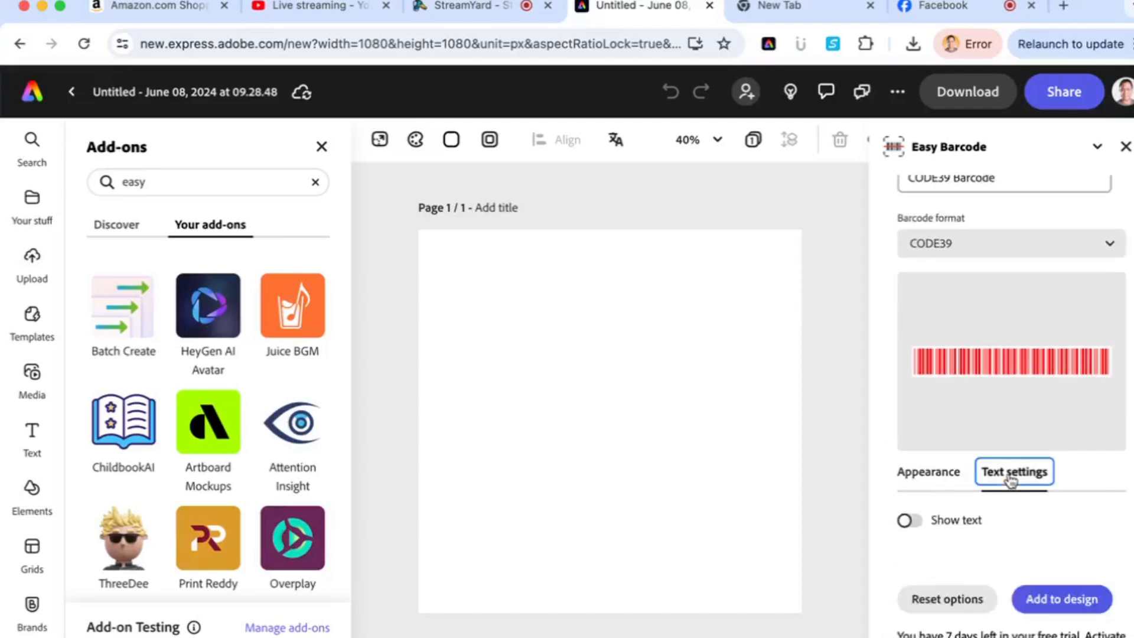
pyautogui.click(917, 522)
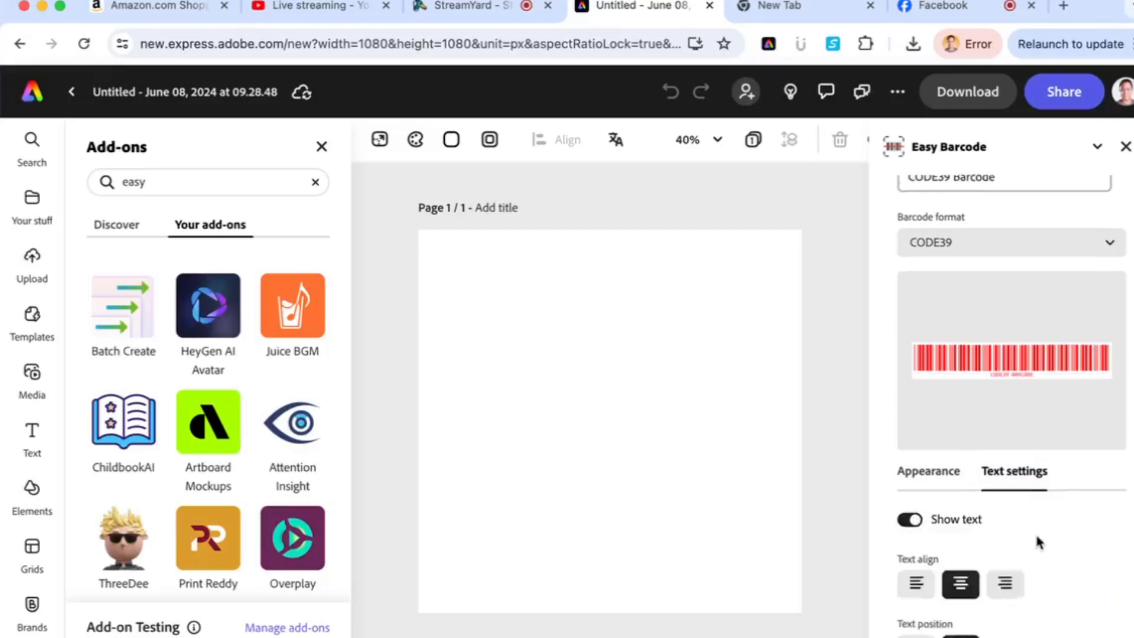
pyautogui.scroll(-2, 1037, 539)
pyautogui.scroll(-3, 1037, 540)
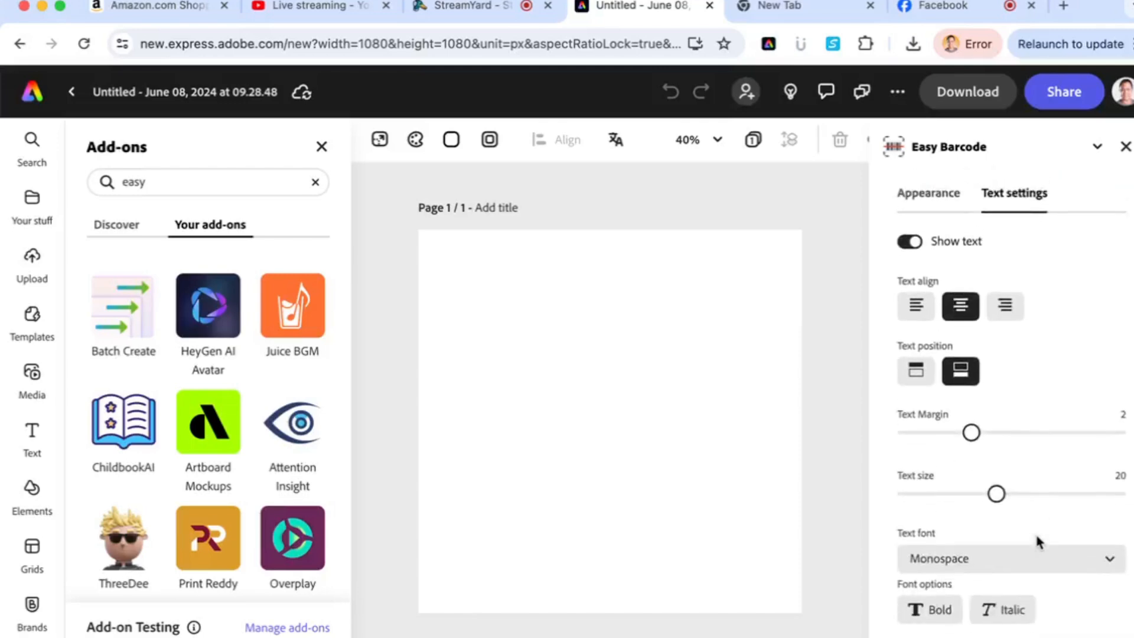
pyautogui.scroll(6, 1038, 384)
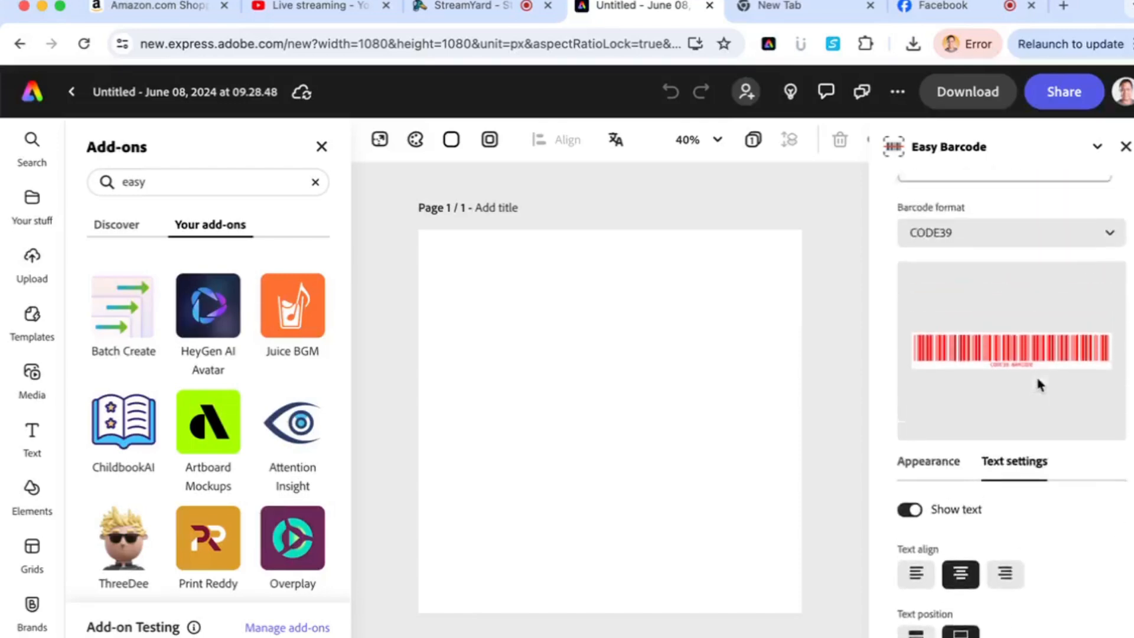
pyautogui.click(992, 292)
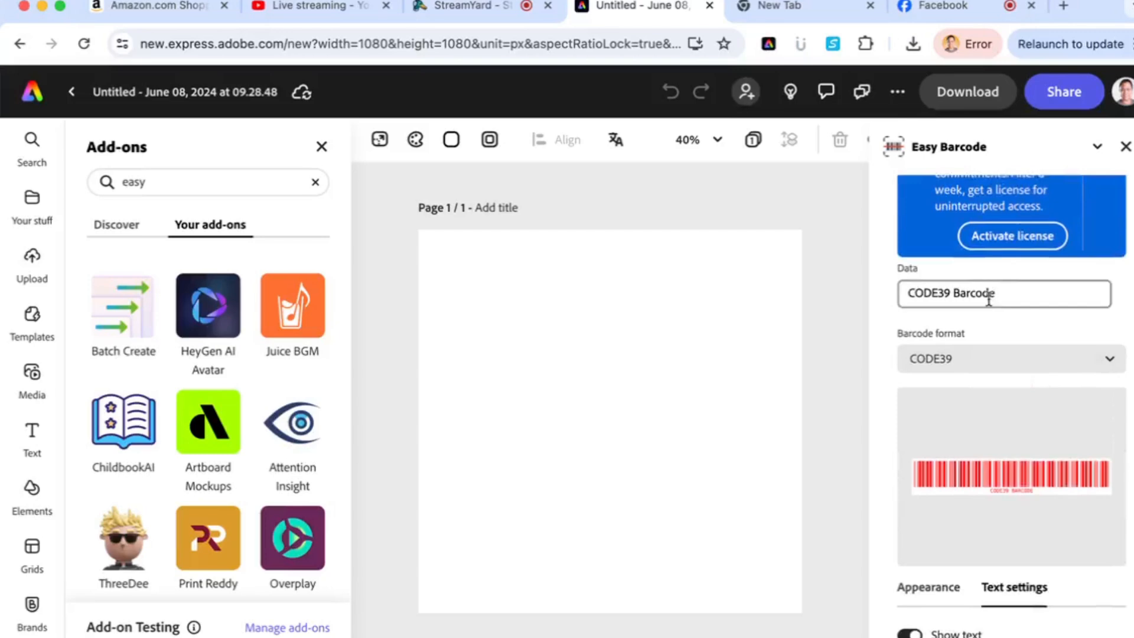
pyautogui.click(997, 295)
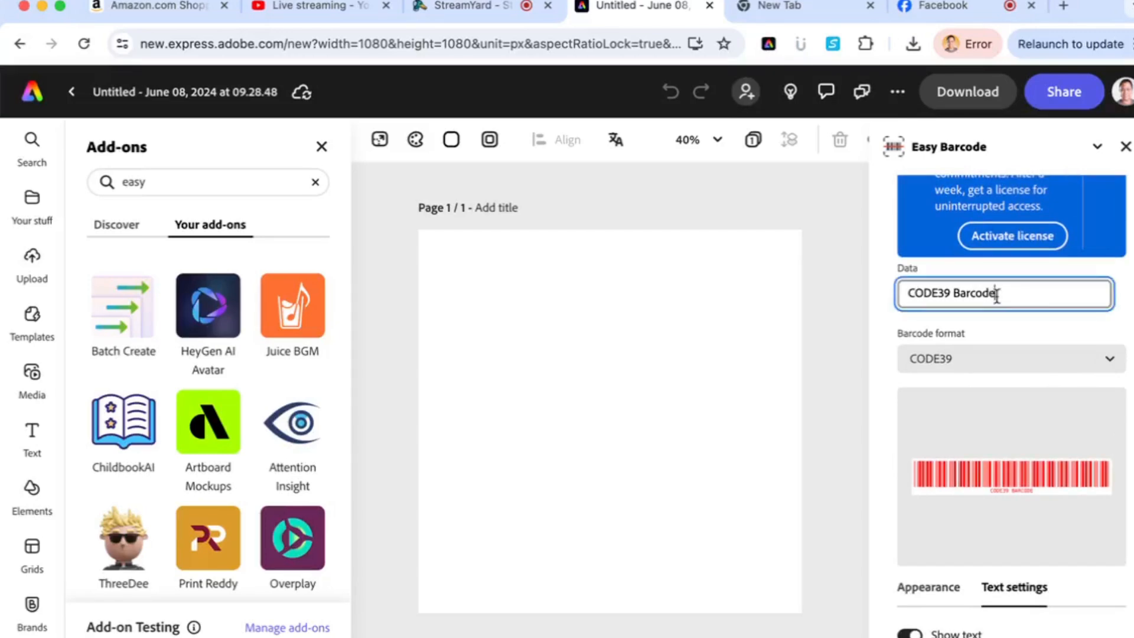
# Set the text position to above the barcode lines
pyautogui.scroll(-5, 982, 404)
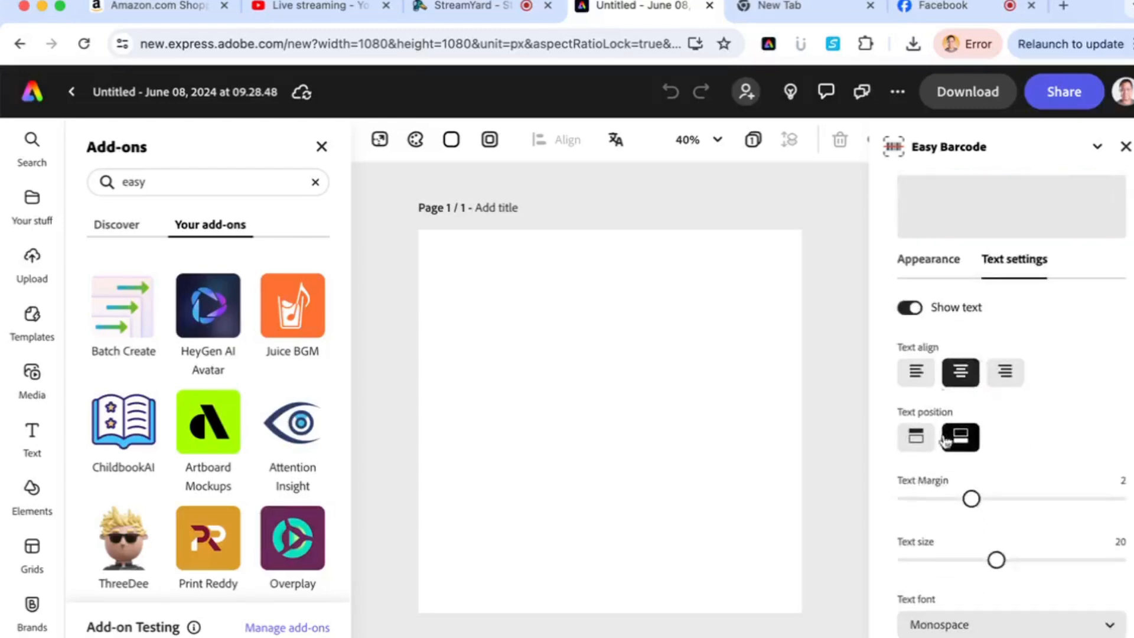
pyautogui.click(916, 437)
pyautogui.scroll(4, 1074, 381)
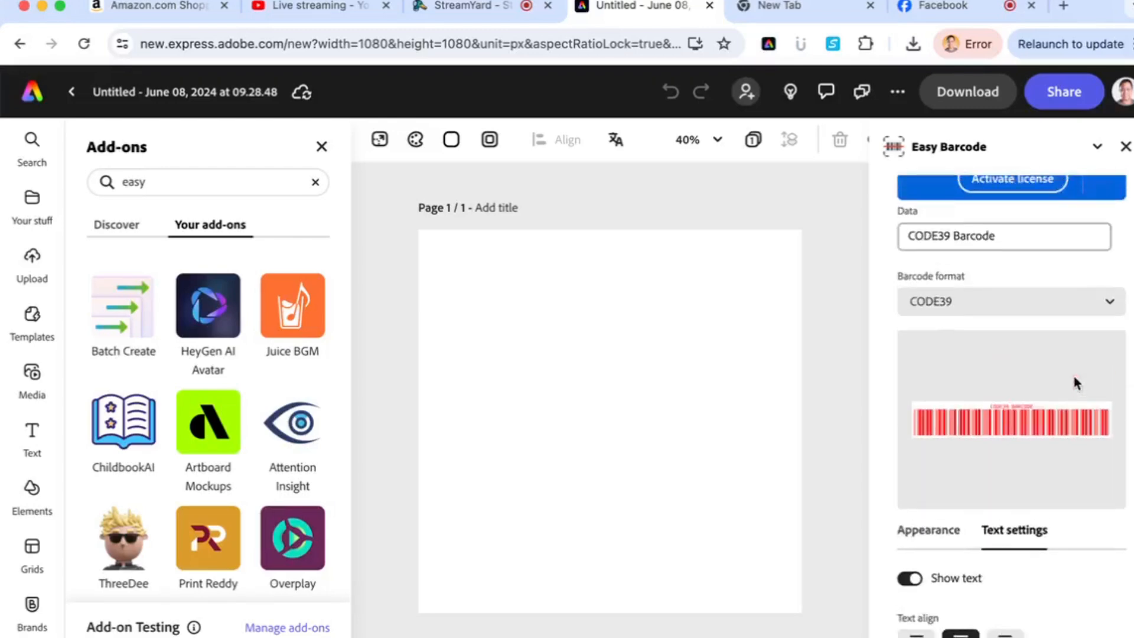
# Set the barcode's text font to Serif
pyautogui.scroll(-5, 1020, 420)
pyautogui.scroll(-2, 1026, 455)
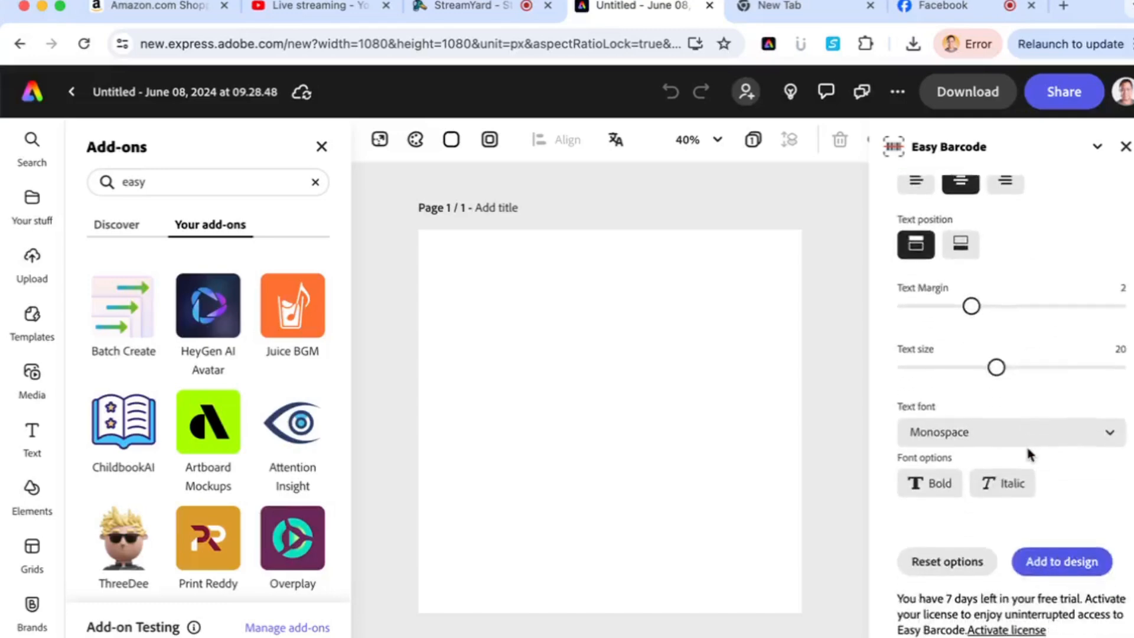
pyautogui.click(1076, 444)
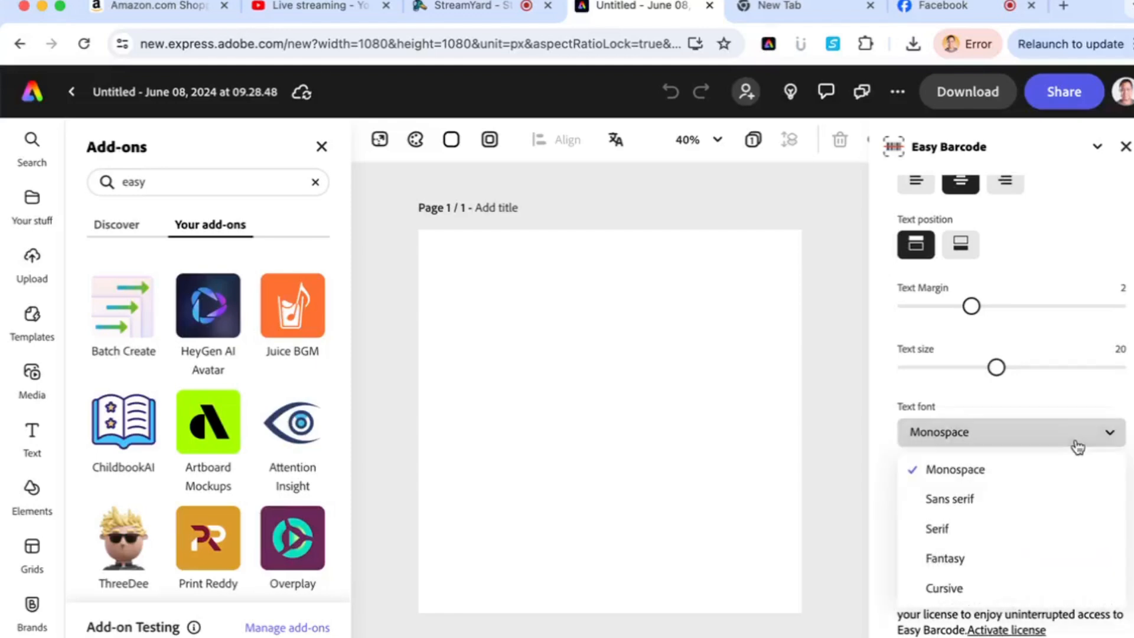
pyautogui.click(997, 529)
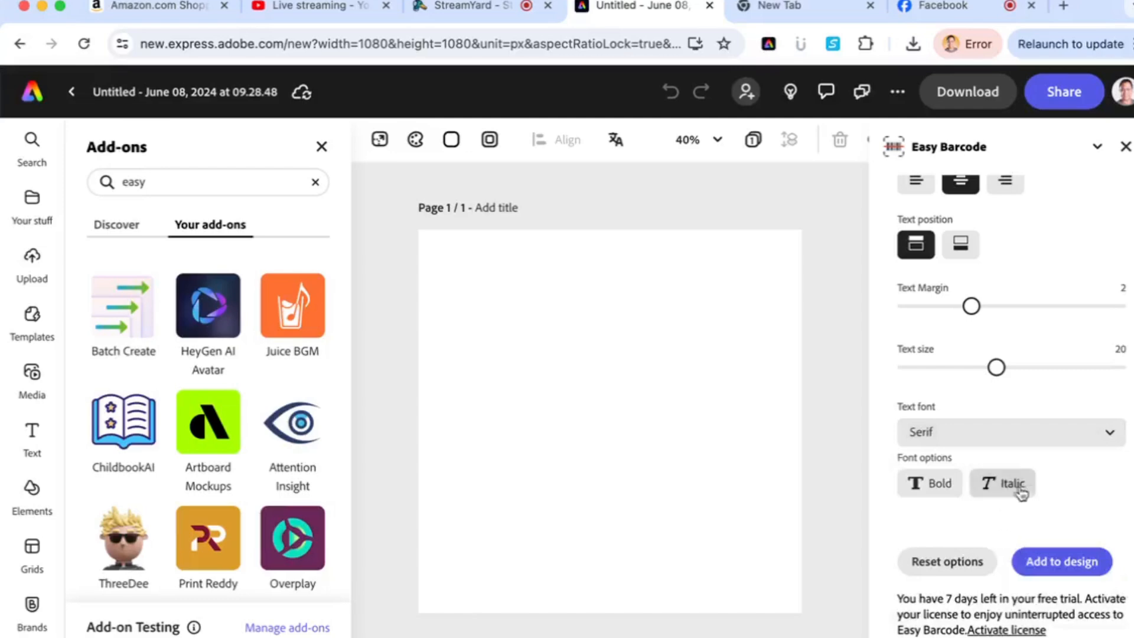
# Try bold and italic on the barcode text and switch both off again
pyautogui.click(931, 491)
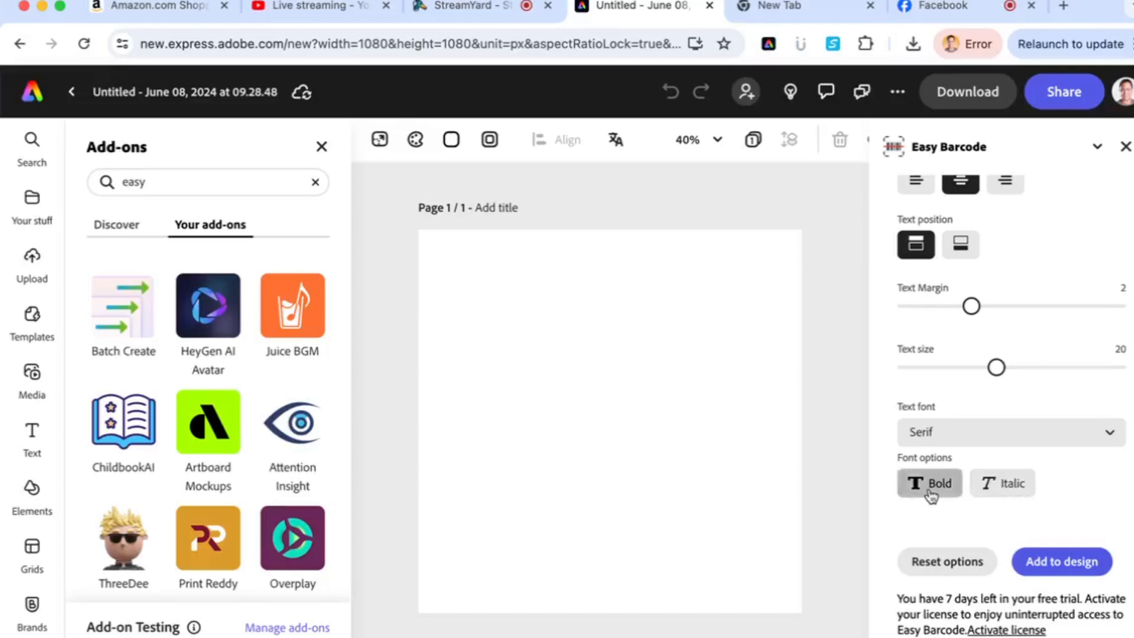
pyautogui.click(998, 493)
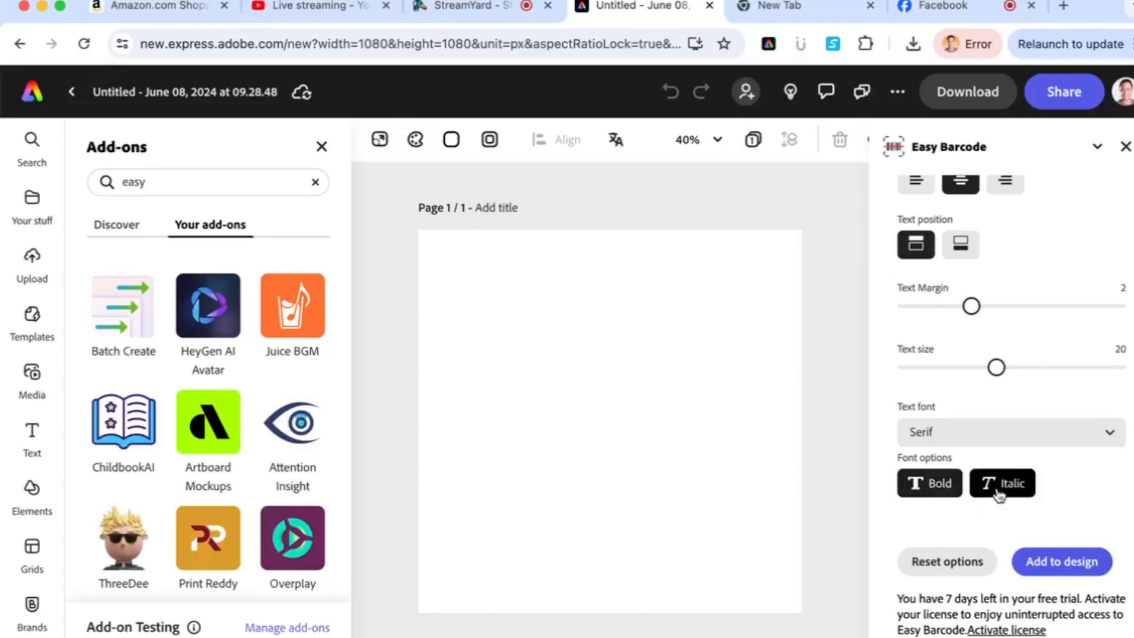
pyautogui.click(998, 493)
pyautogui.click(950, 490)
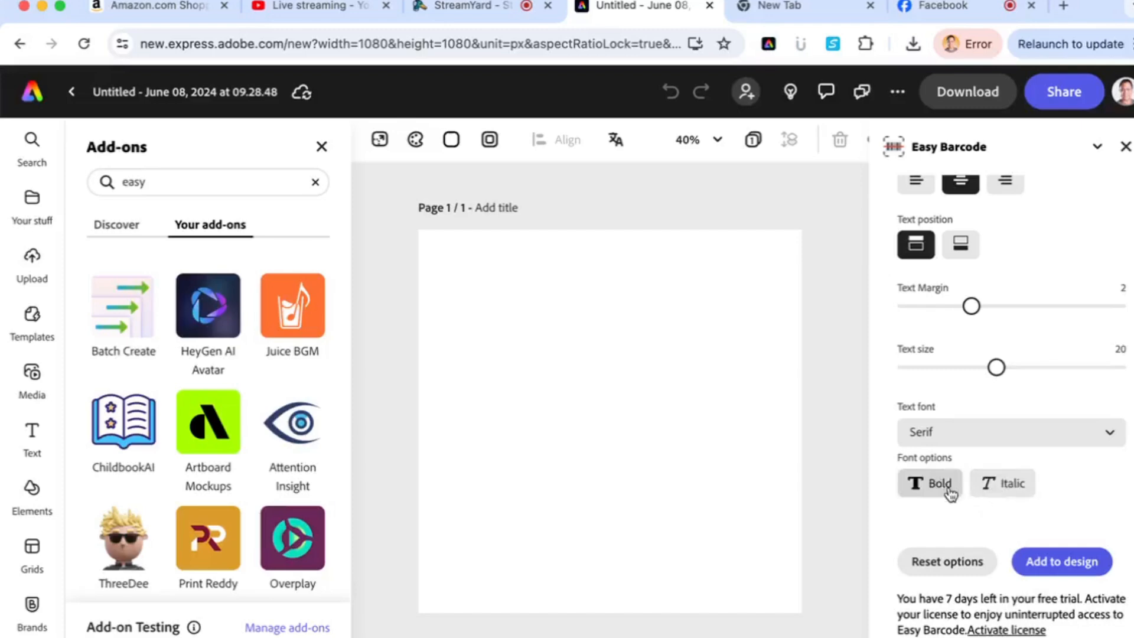
# Add the barcode to the design and move it to the bottom of the page
pyautogui.click(1067, 564)
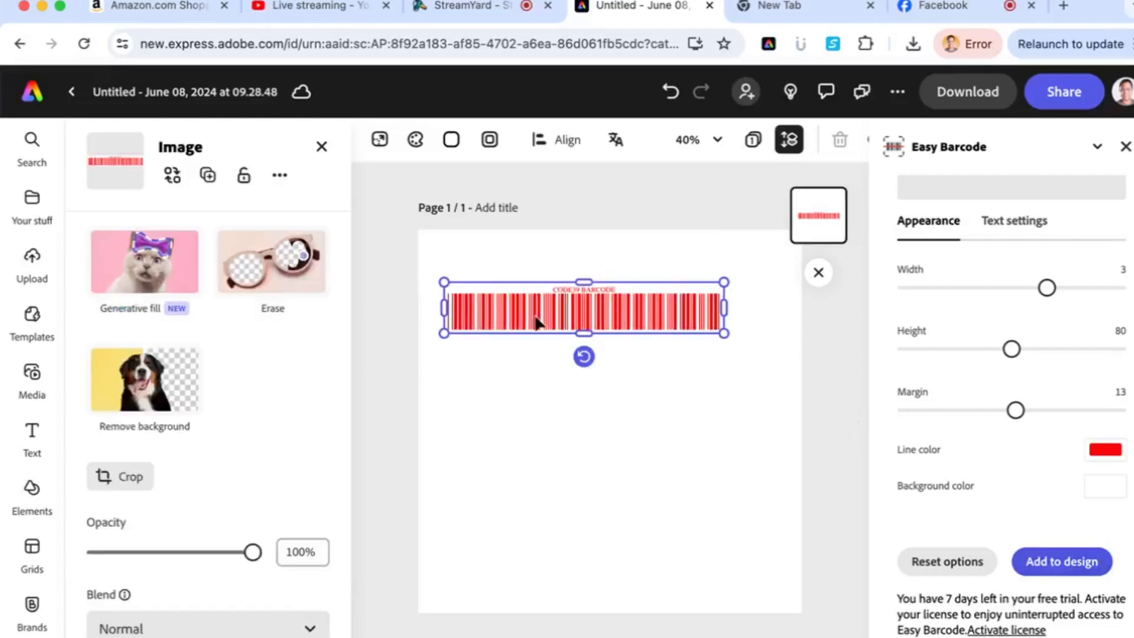
pyautogui.moveTo(538, 322); pyautogui.dragTo(569, 590)
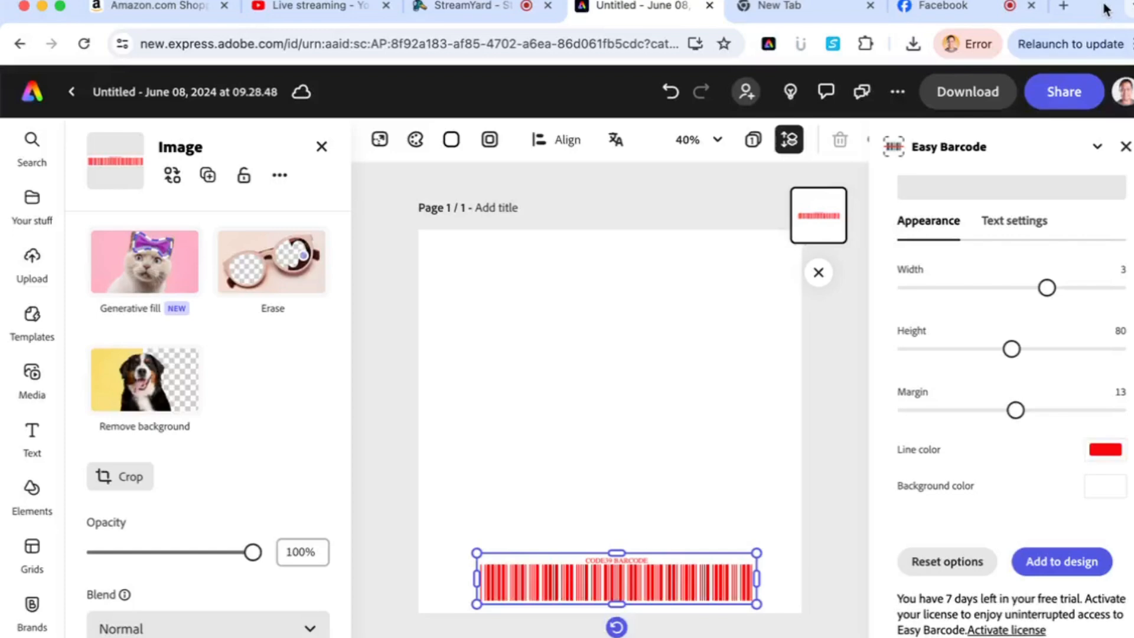
# Search the add-ons for "batch create" and open the Batch Create add-on
pyautogui.scroll(-1, 35, 608)
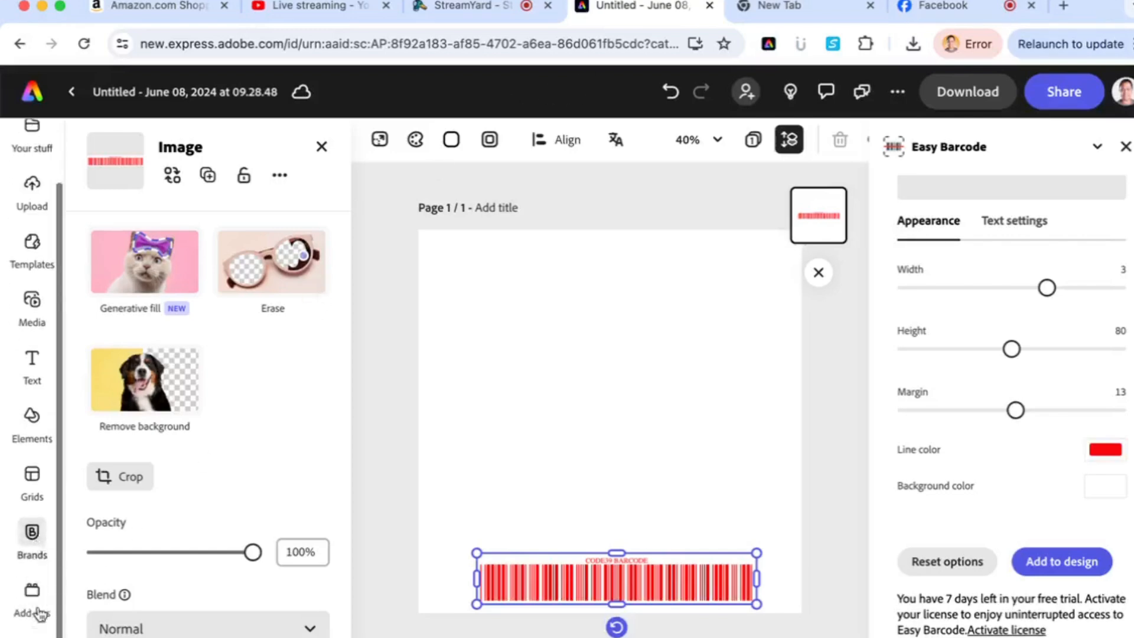
pyautogui.click(38, 605)
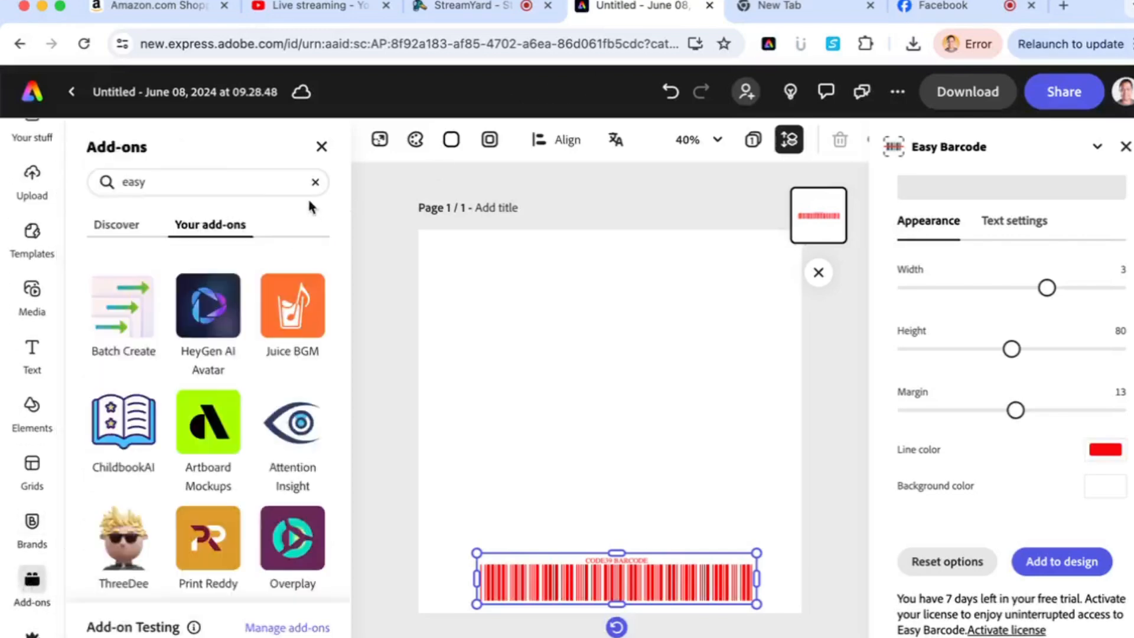
pyautogui.click(241, 181)
pyautogui.press('BackSpace')
pyautogui.press('BackSpace')
pyautogui.press('BackSpace')
pyautogui.press('BackSpace')
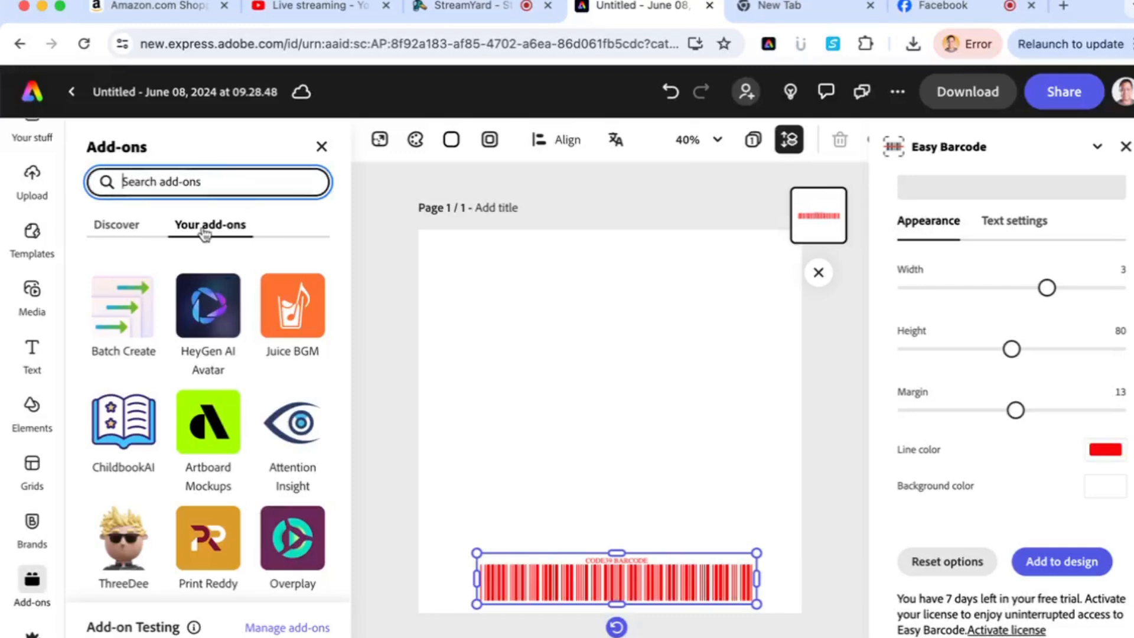
pyautogui.write('batch')
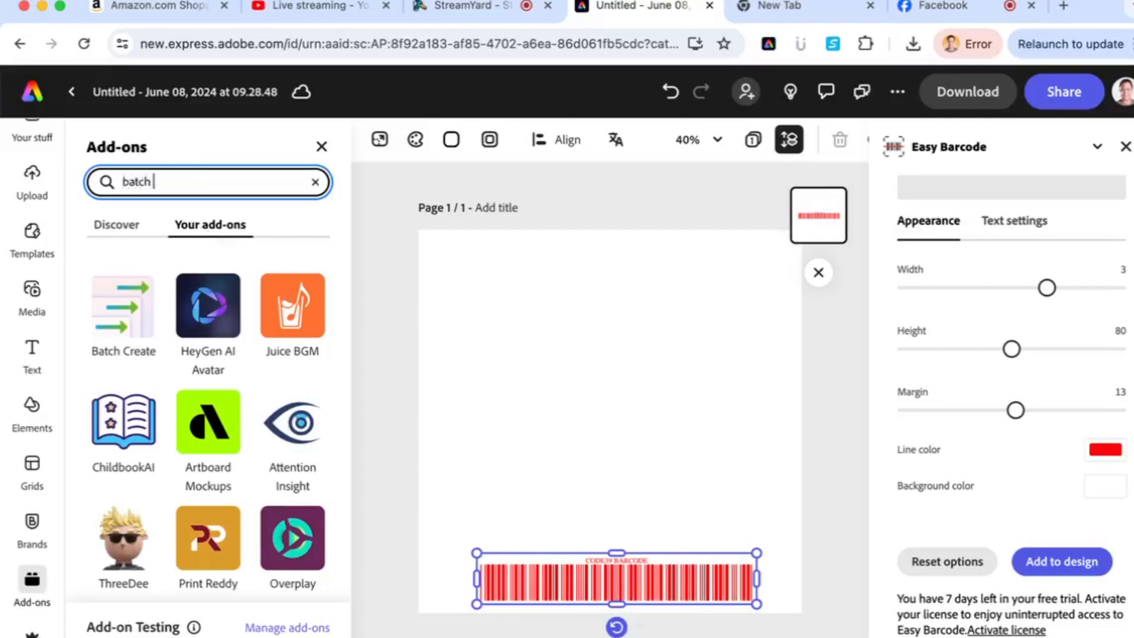
pyautogui.write(' e')
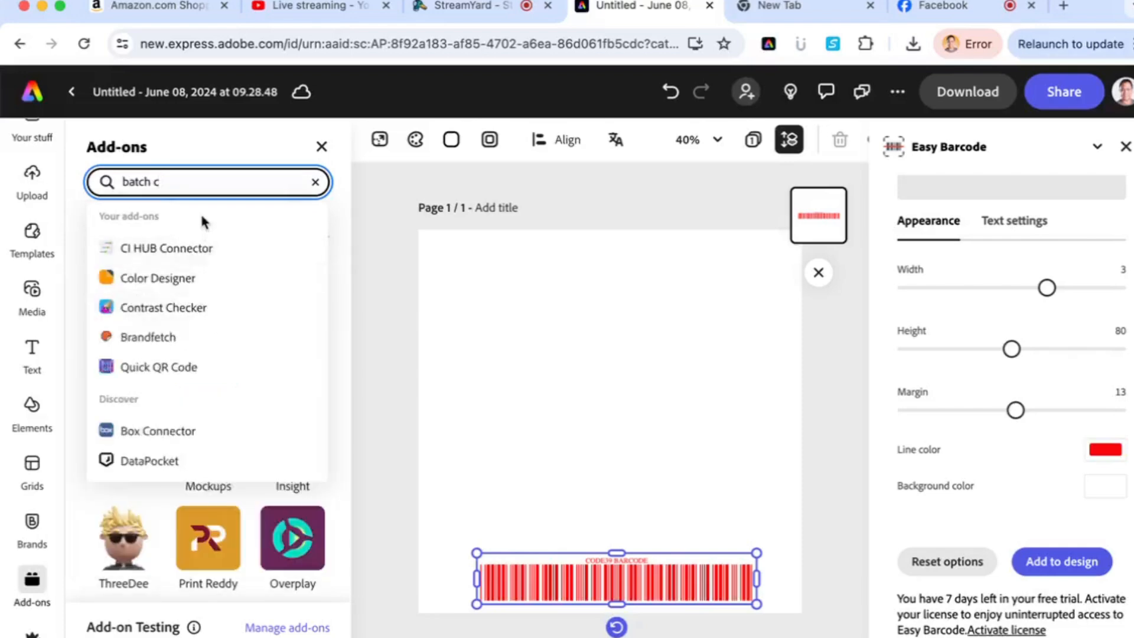
pyautogui.write('reate')
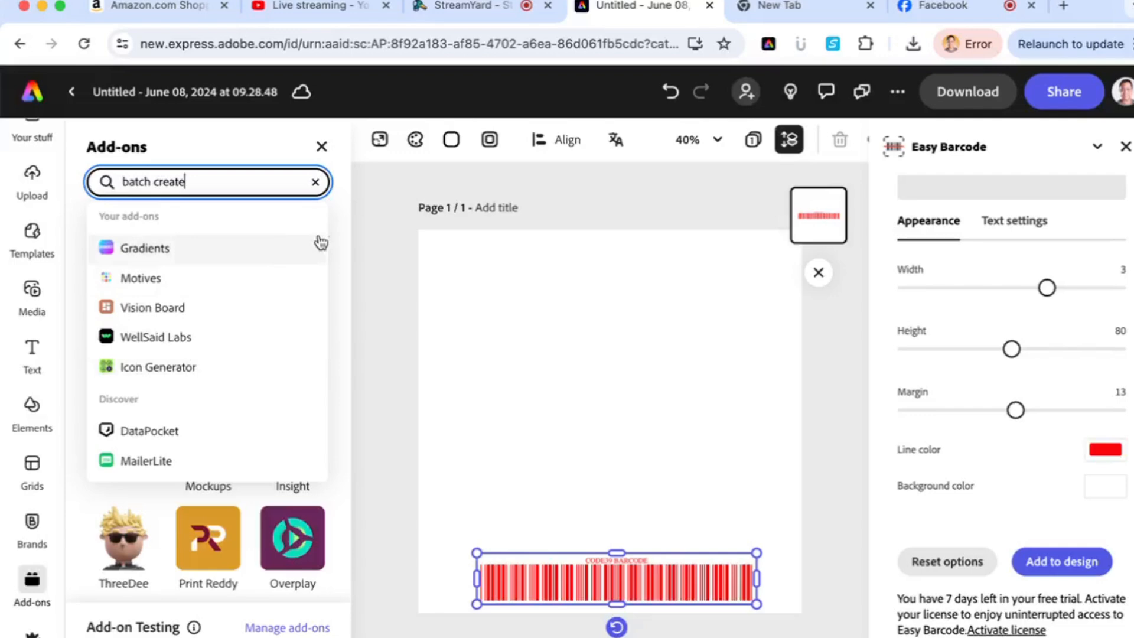
pyautogui.click(370, 266)
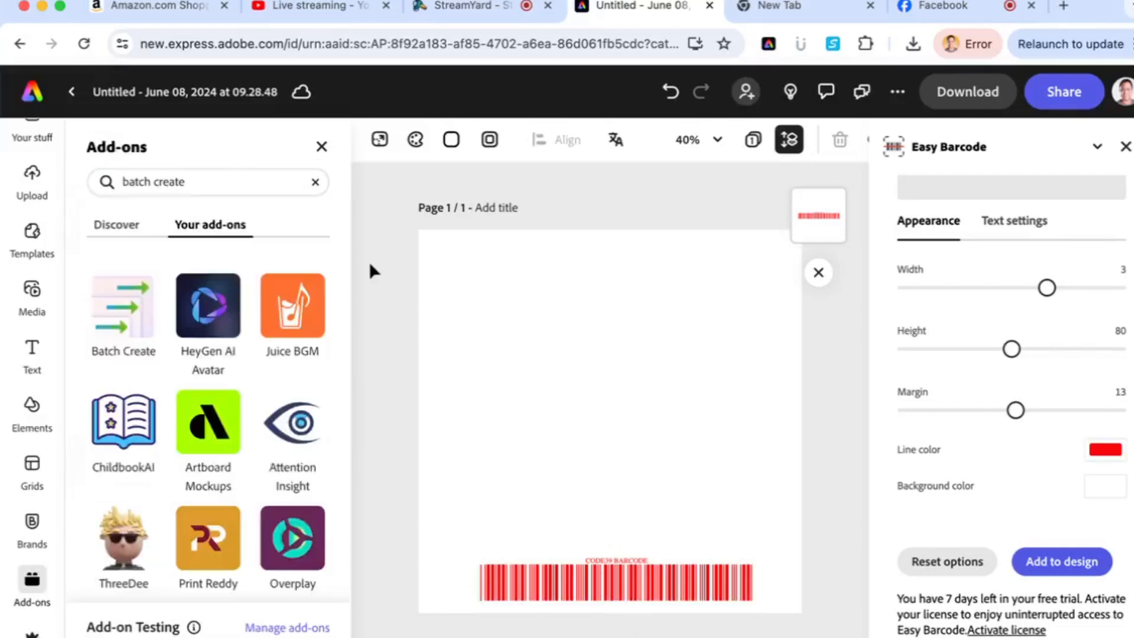
pyautogui.click(114, 329)
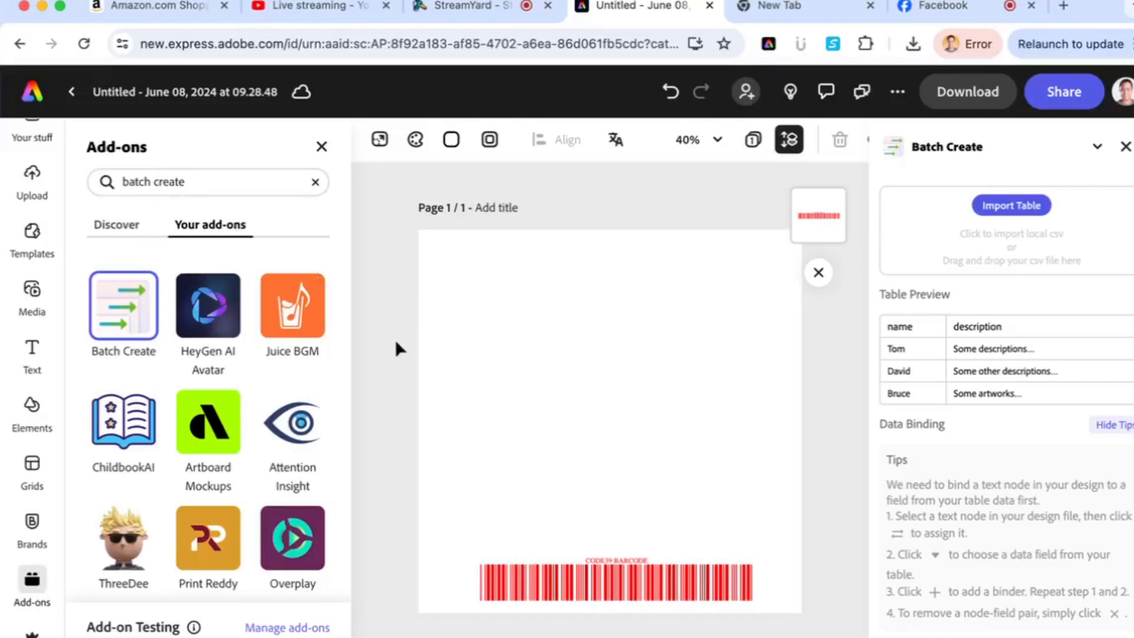
# Add the Client Testimonial design from the saved files as a new page and open that page for editing
pyautogui.click(33, 140)
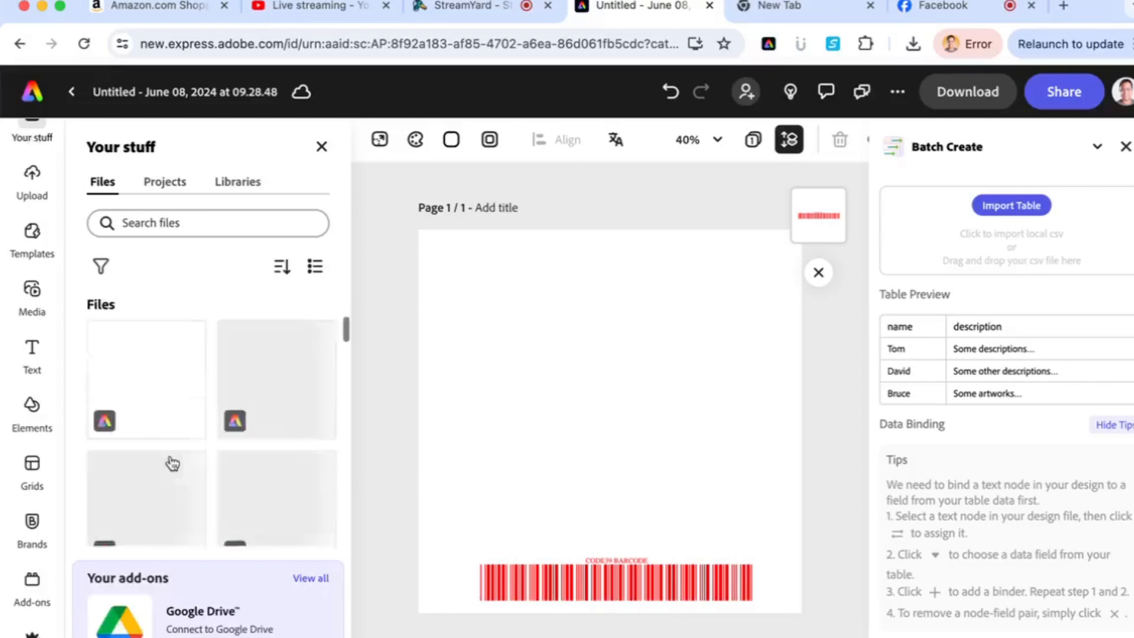
pyautogui.click(274, 402)
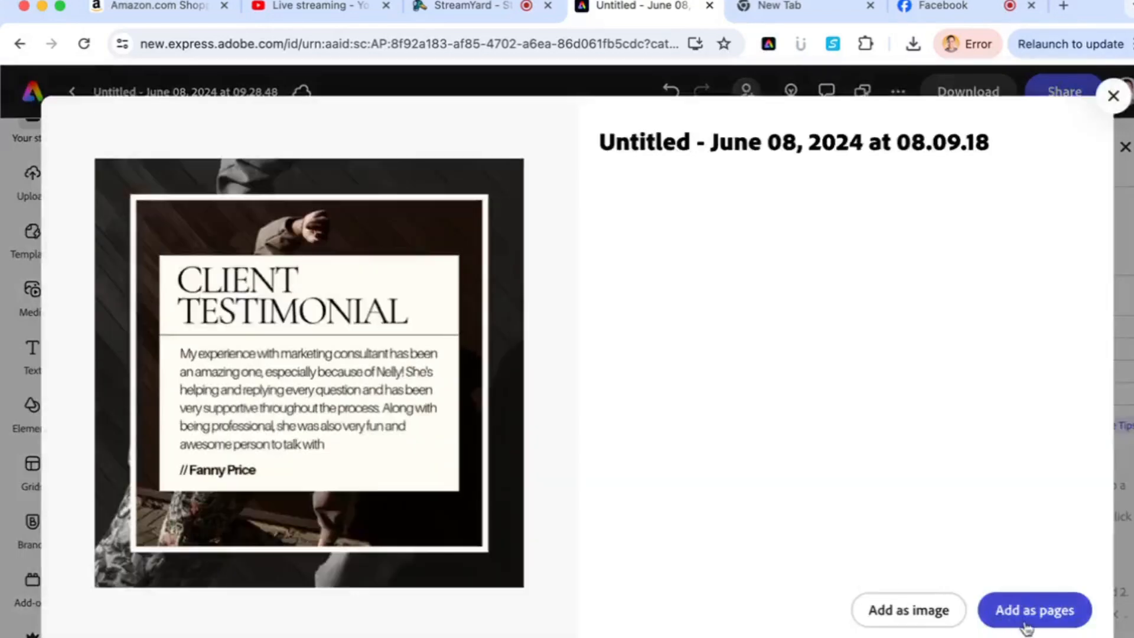
pyautogui.click(1005, 624)
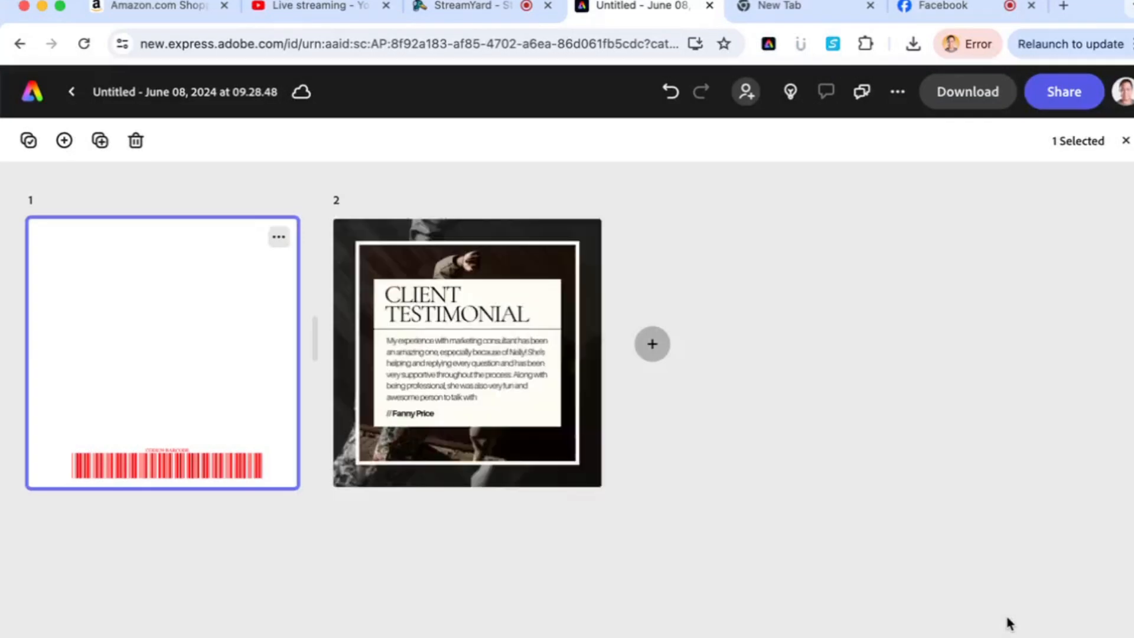
pyautogui.doubleClick(547, 321)
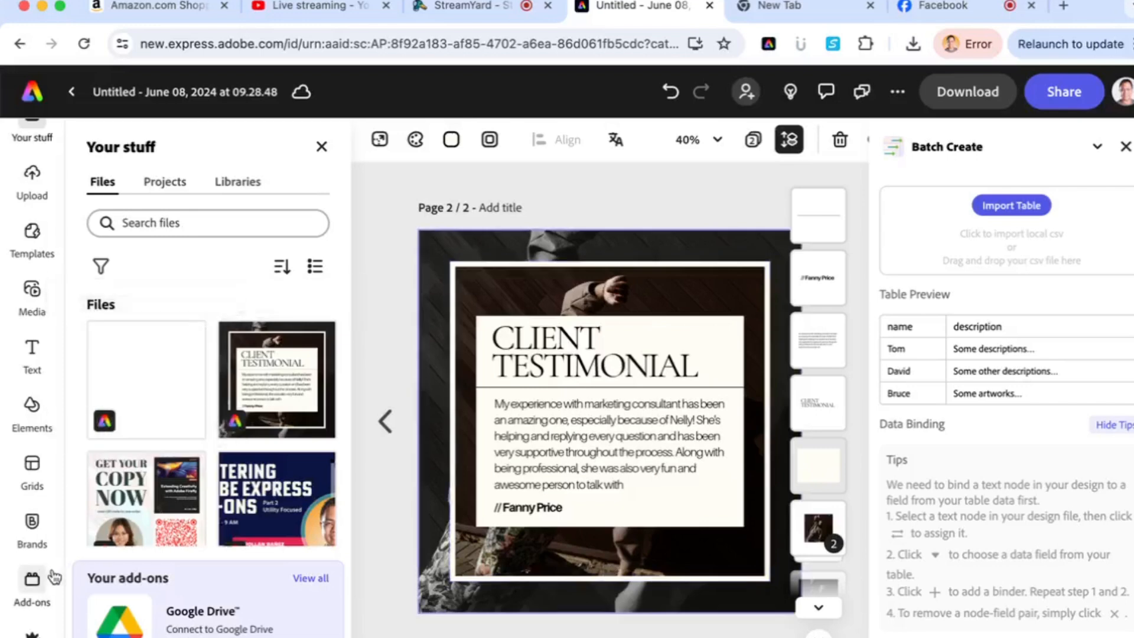
pyautogui.click(33, 188)
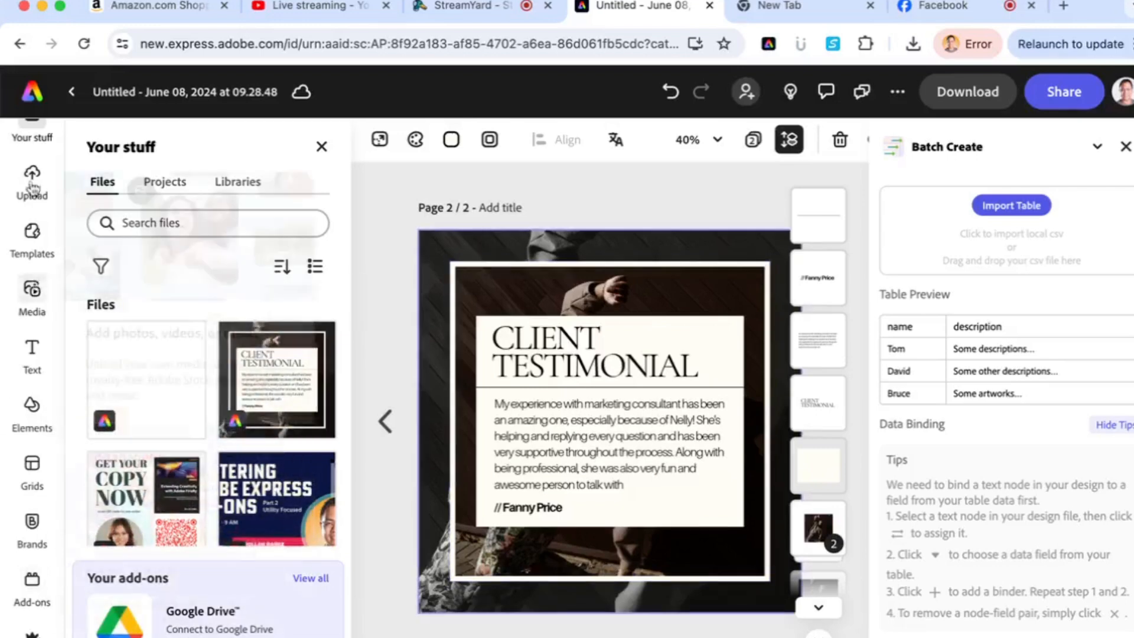
pyautogui.scroll(2, 33, 185)
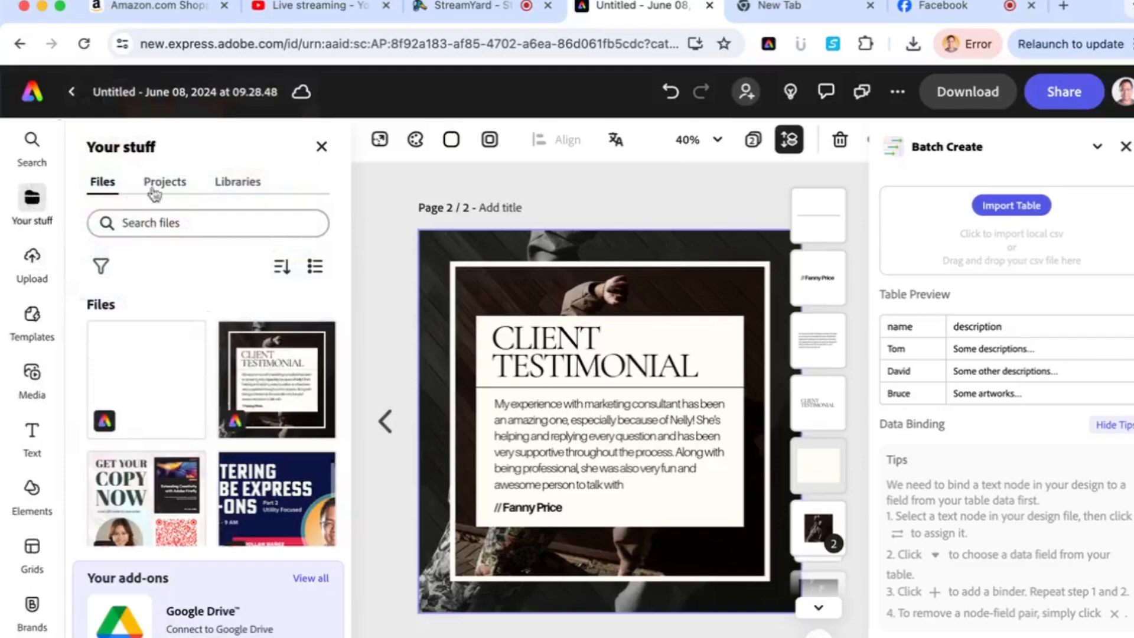
pyautogui.scroll(-5, 171, 295)
pyautogui.scroll(5, 183, 297)
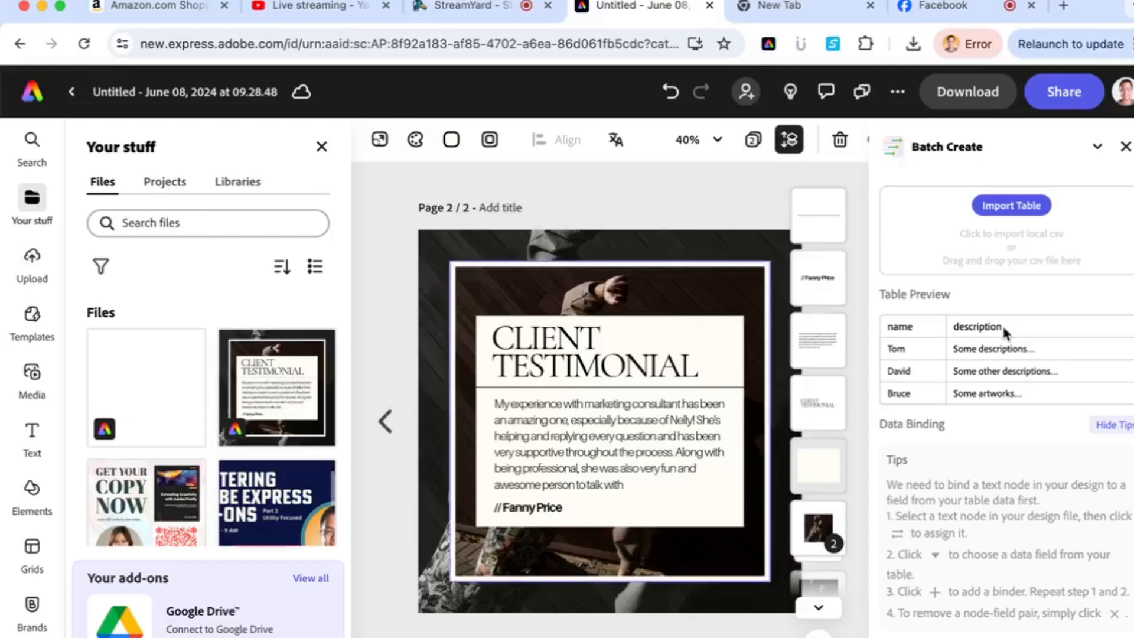
# Preview Batch Create Express Add-on.csv from Downloads and import it as a comma-delimited table into Batch Create
pyautogui.click(1011, 206)
pyautogui.click(484, 229)
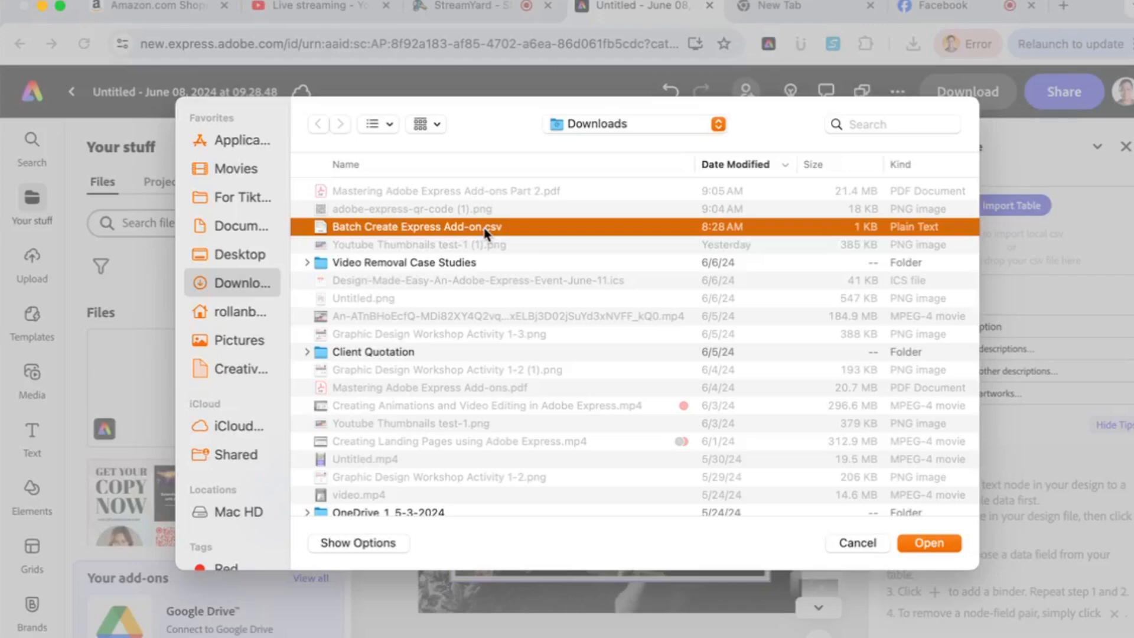
pyautogui.press('space')
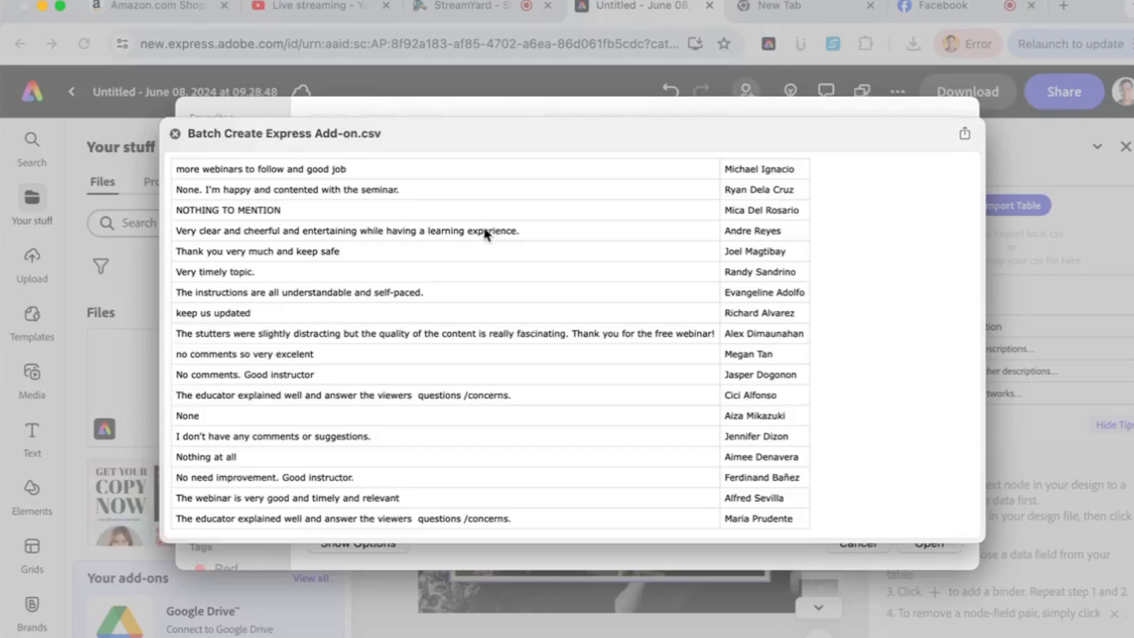
pyautogui.press('space')
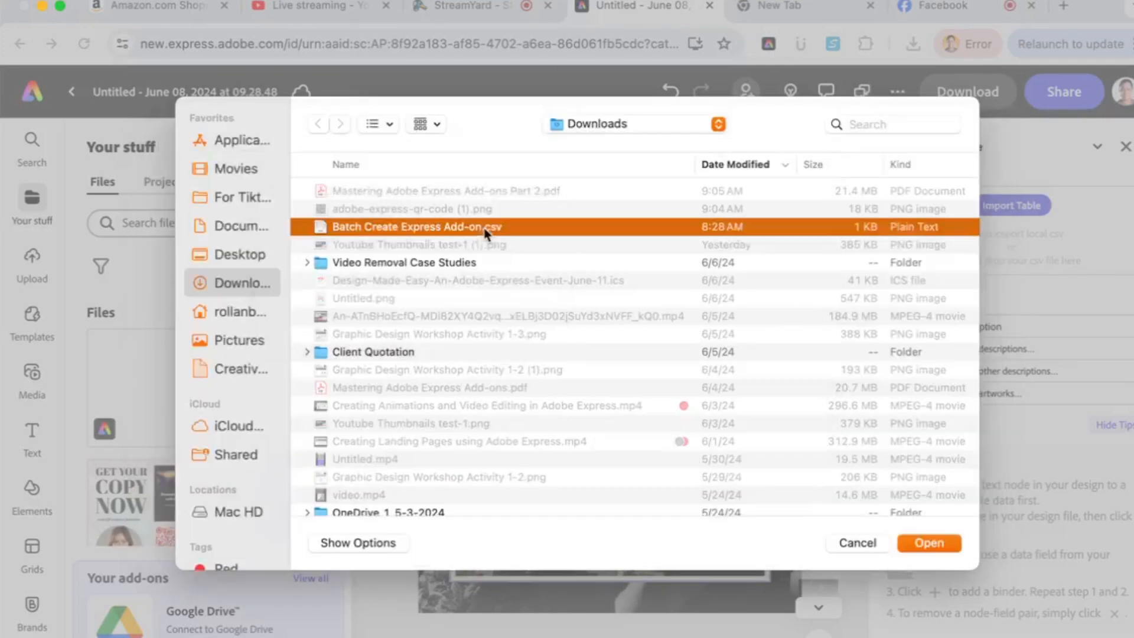
pyautogui.click(929, 543)
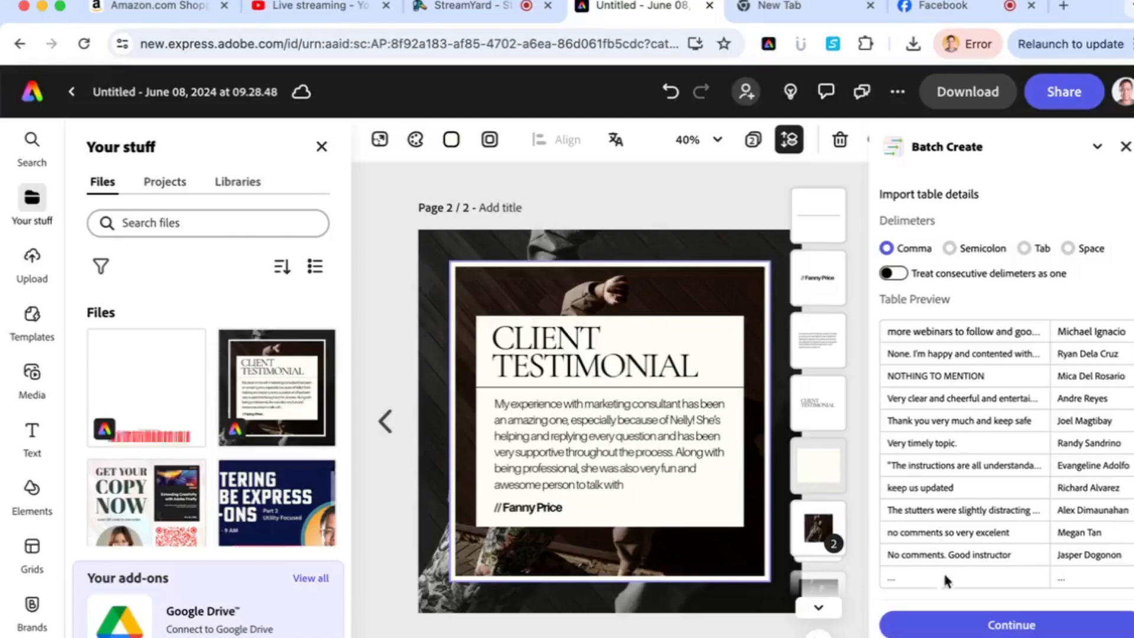
pyautogui.click(941, 627)
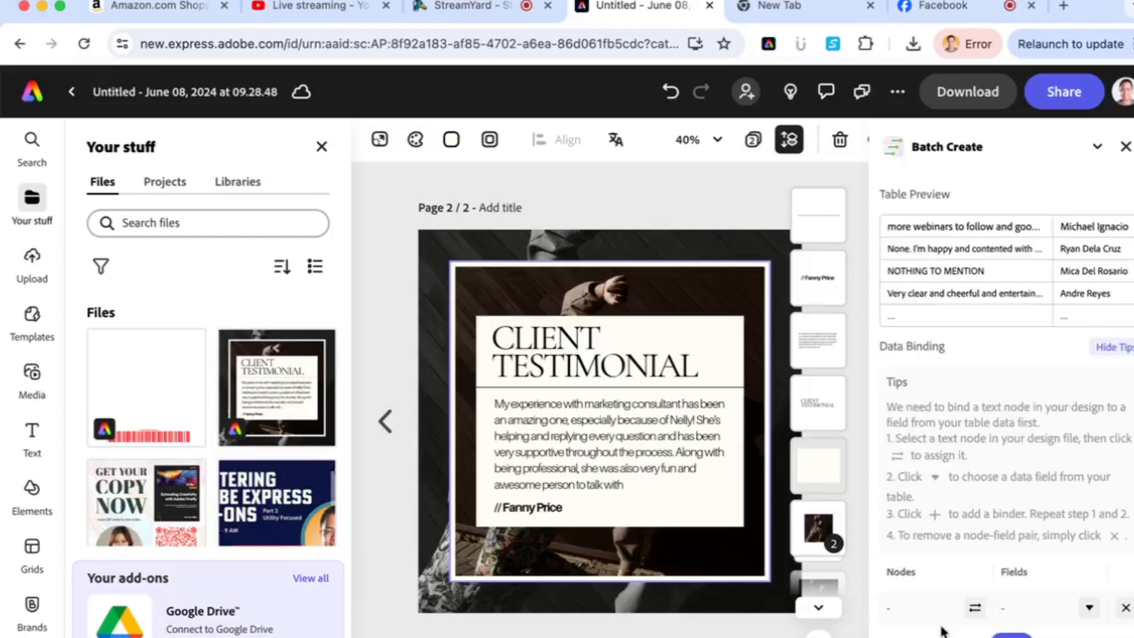
# Bind the testimonial paragraph on page 2 to the "more webinars to follow and good job" field in Batch Create
pyautogui.scroll(3, 1039, 321)
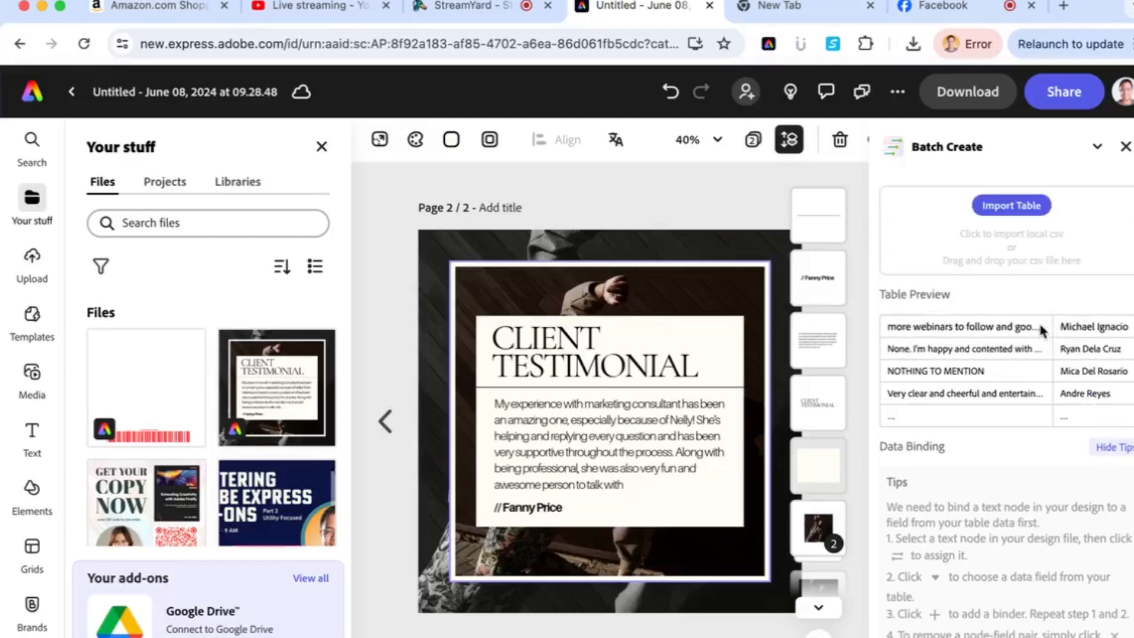
pyautogui.scroll(-5, 978, 437)
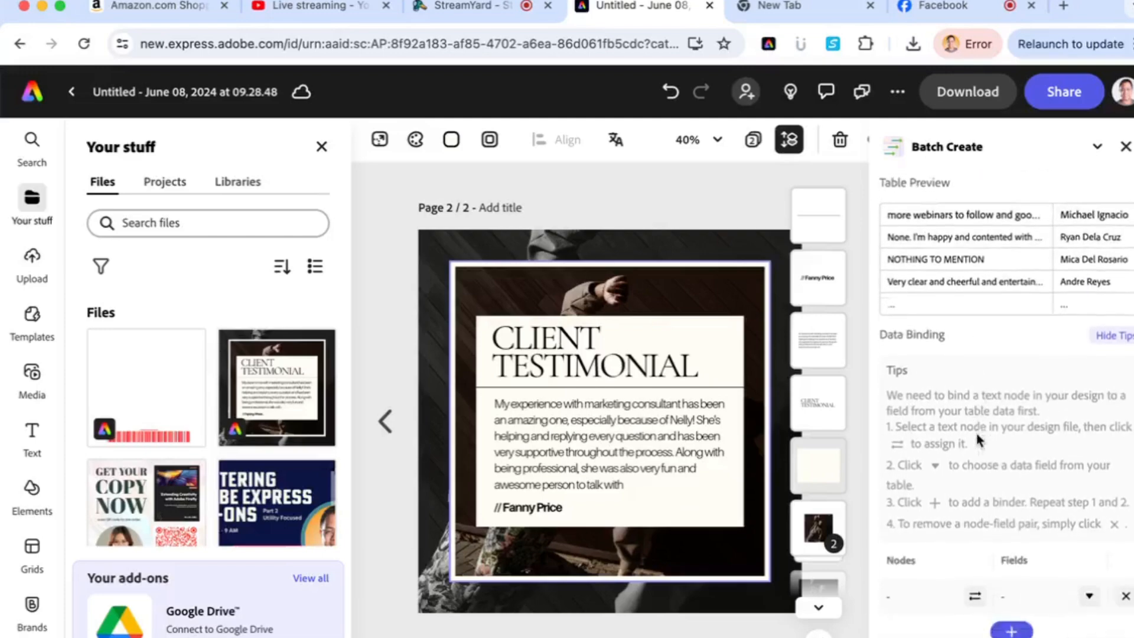
pyautogui.scroll(-1, 977, 438)
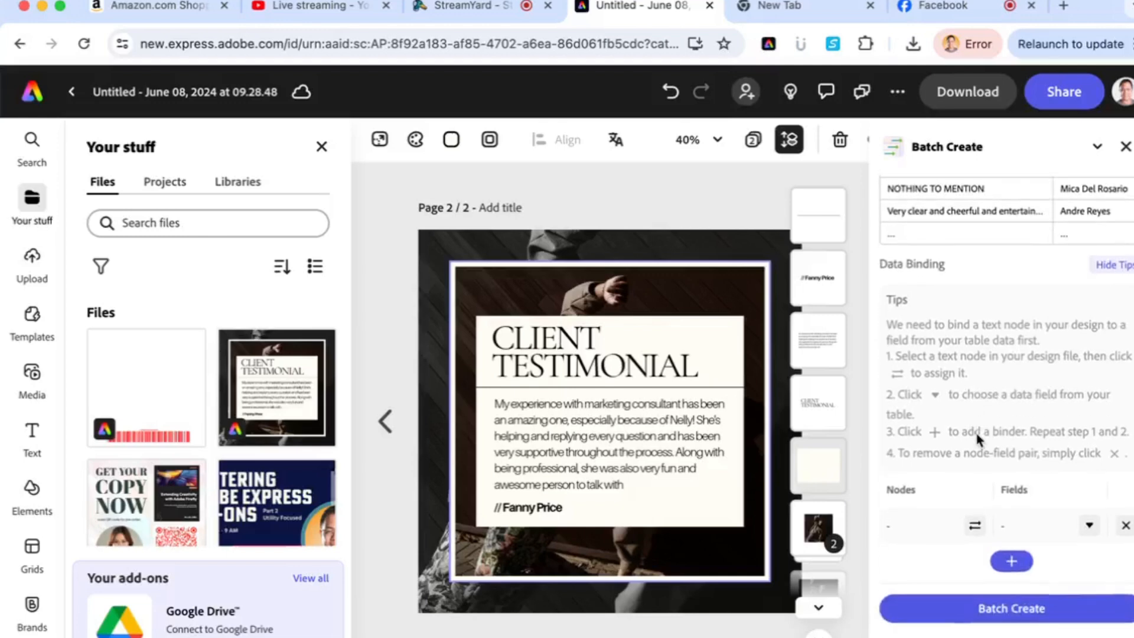
pyautogui.scroll(1, 975, 434)
pyautogui.scroll(-1, 975, 430)
pyautogui.click(635, 439)
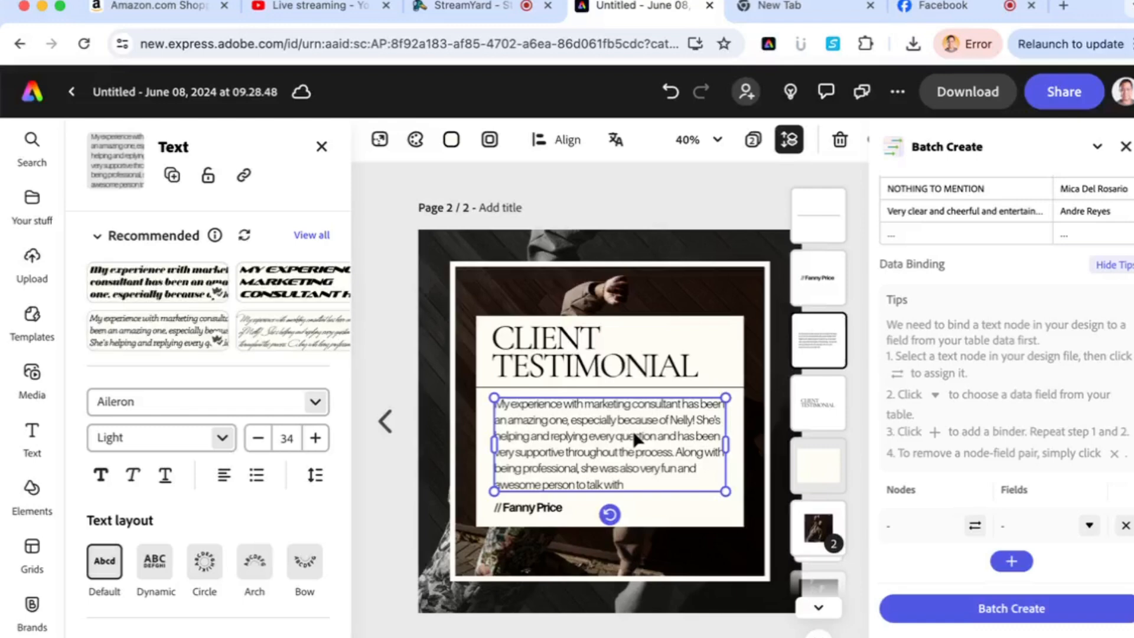
pyautogui.scroll(3, 972, 328)
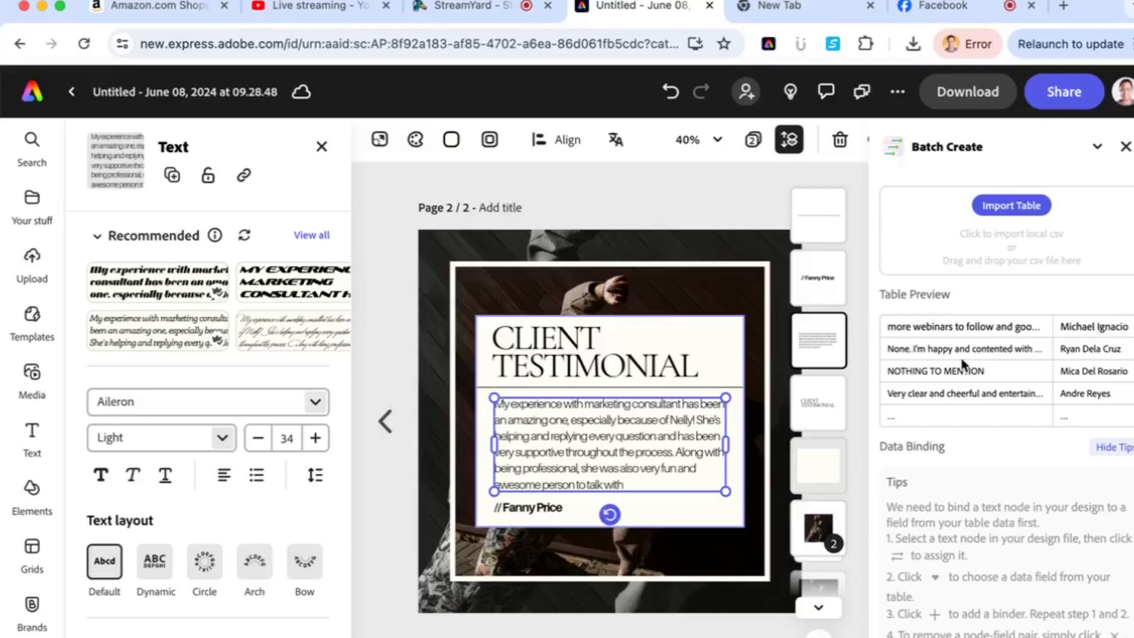
pyautogui.scroll(-3, 955, 443)
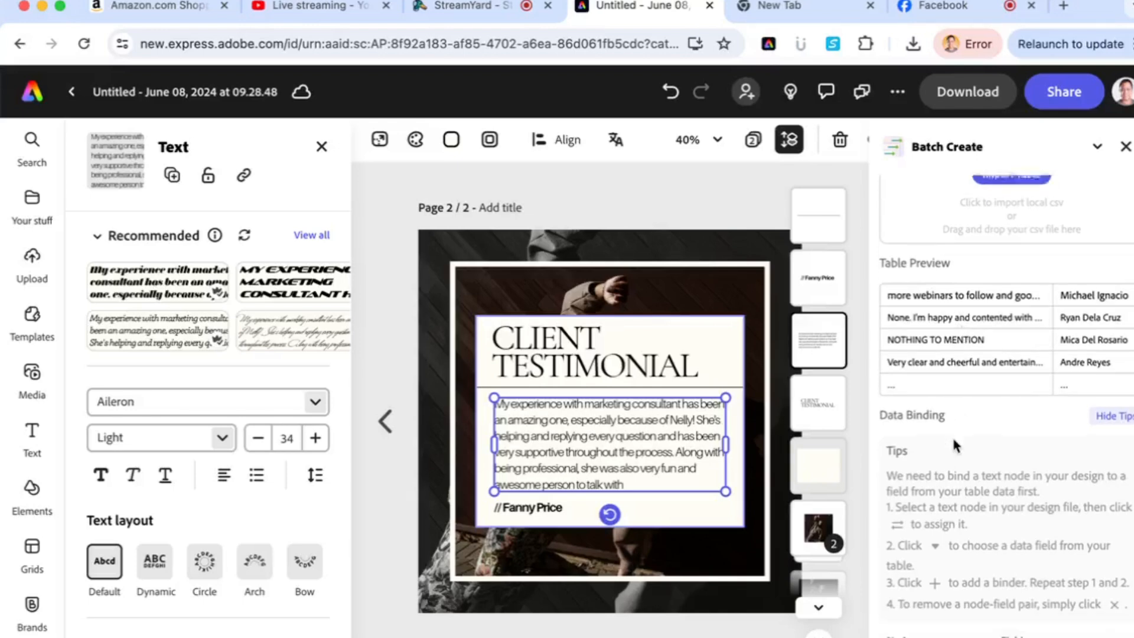
pyautogui.scroll(-2, 955, 443)
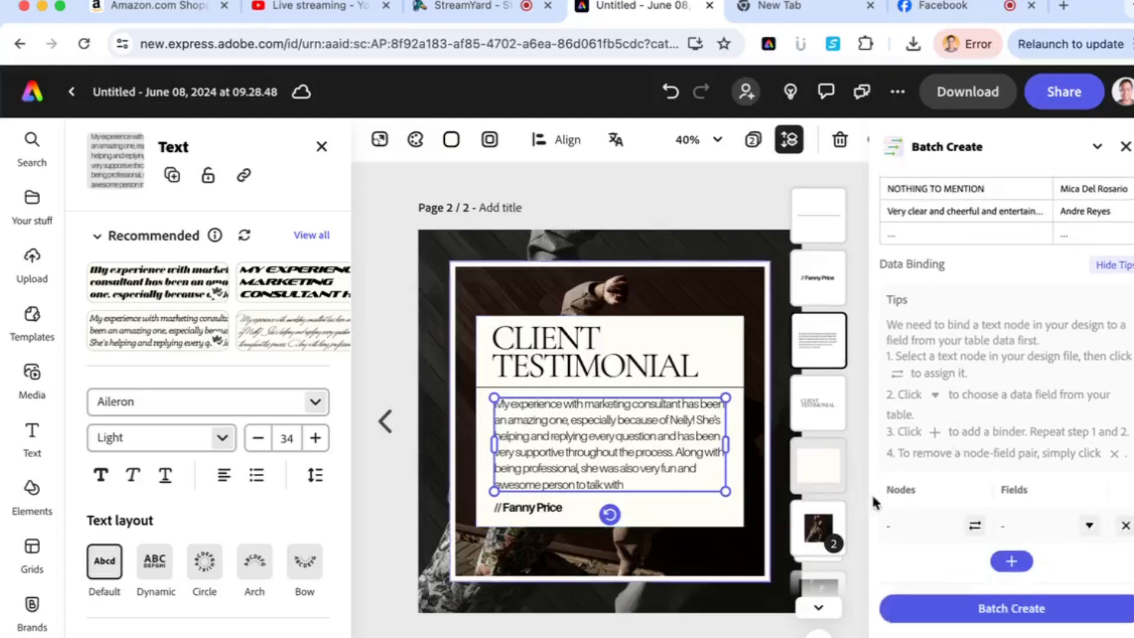
pyautogui.click(974, 528)
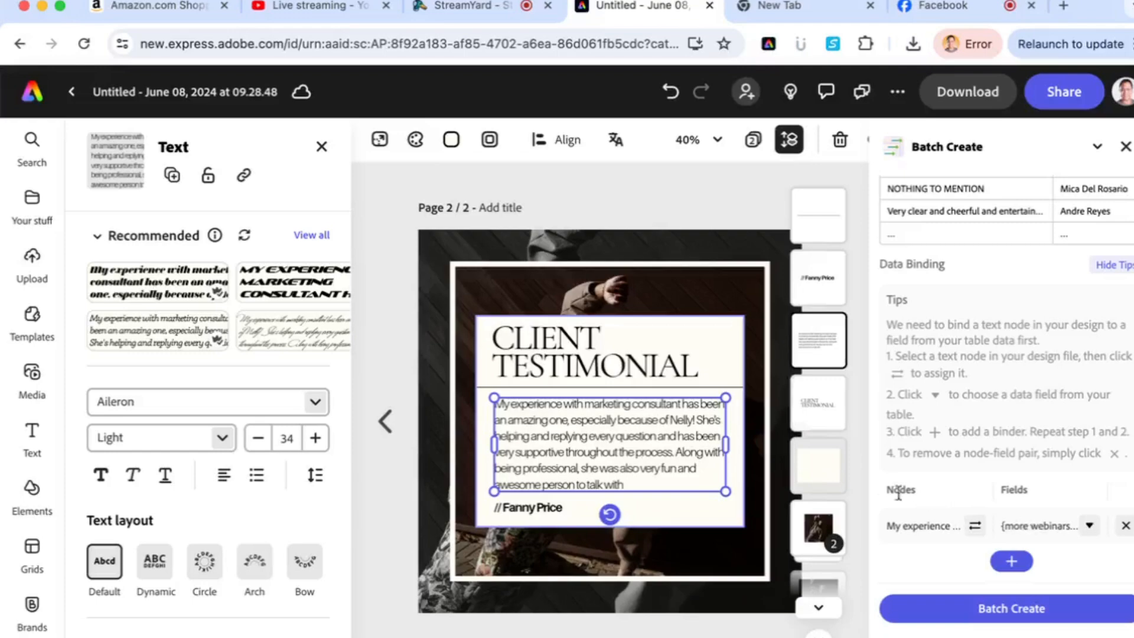
pyautogui.click(1088, 526)
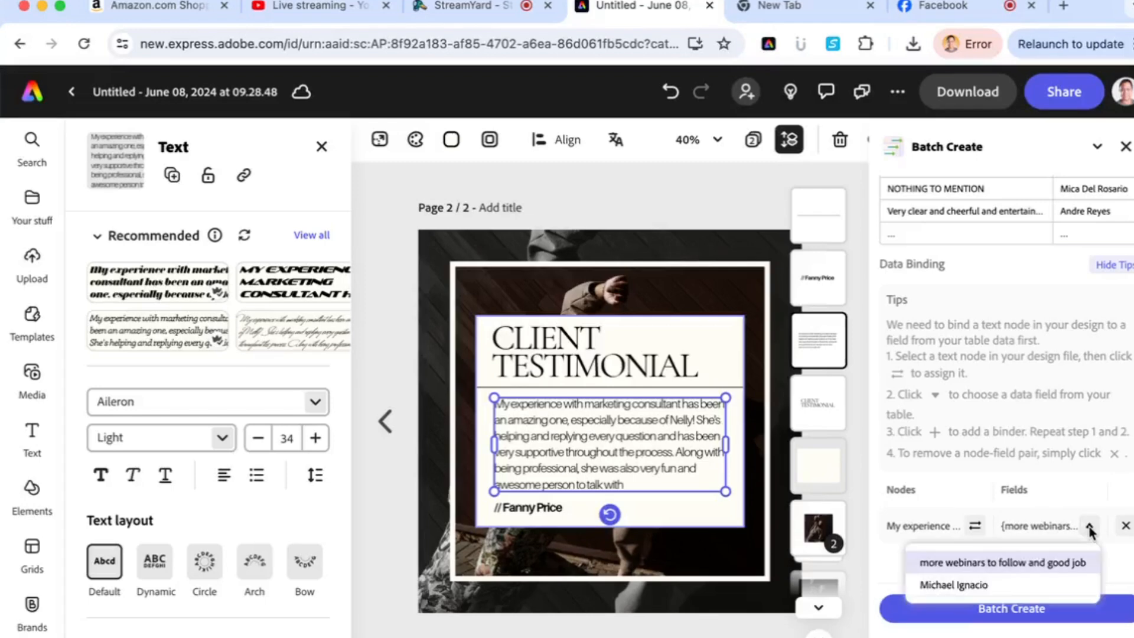
pyautogui.click(1020, 569)
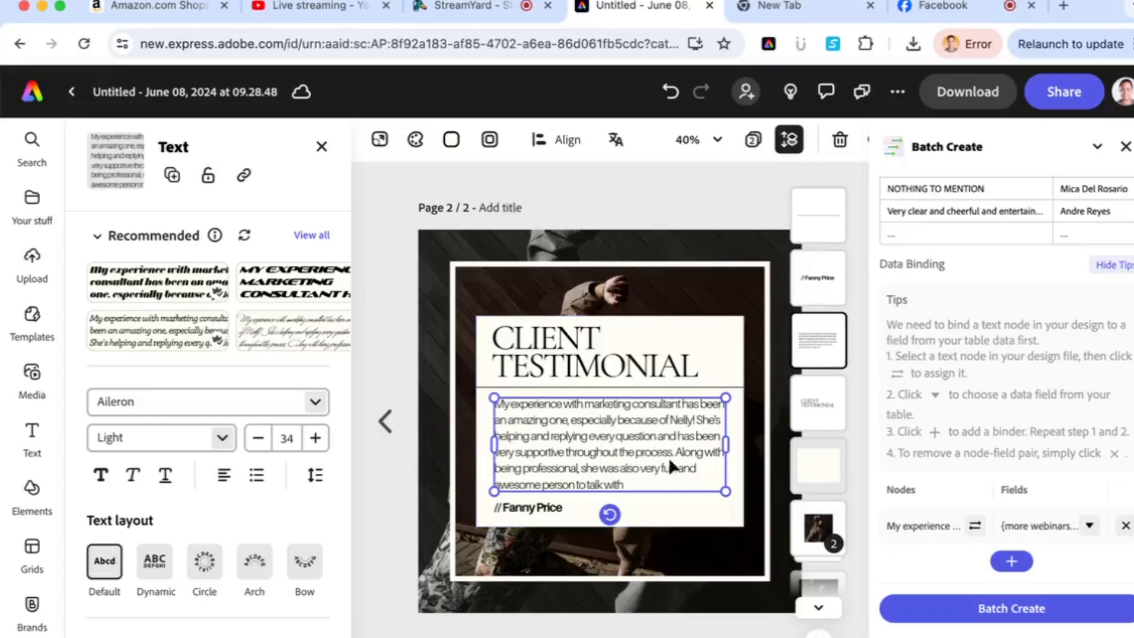
# Add a second data binding that links the client name text under the testimonial to the table's client name field
pyautogui.scroll(3, 1057, 266)
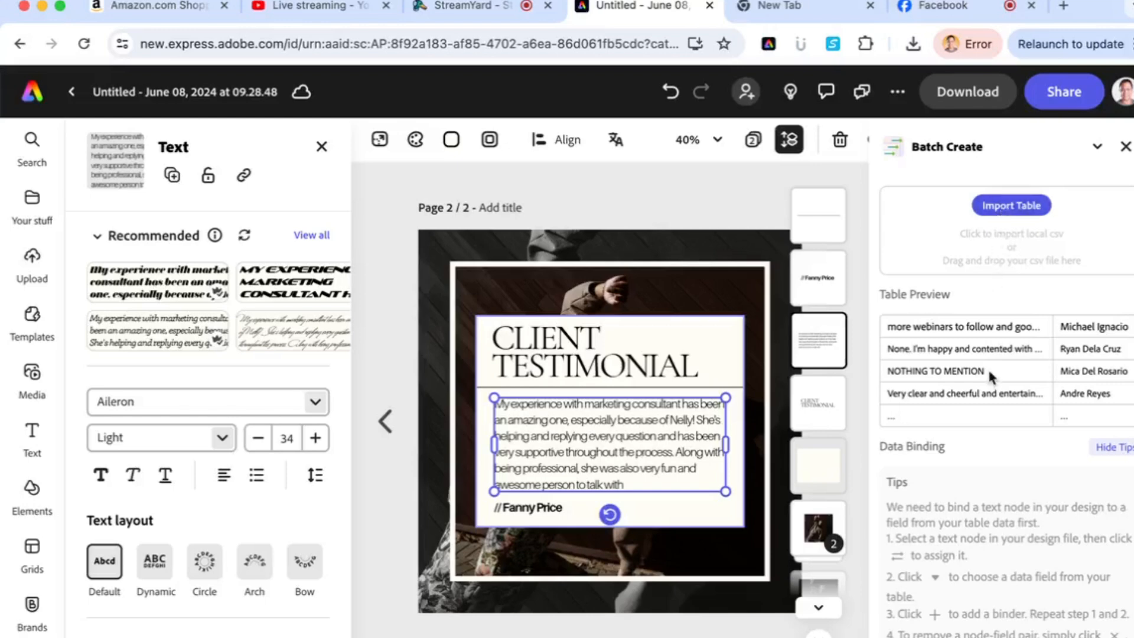
pyautogui.scroll(-3, 982, 499)
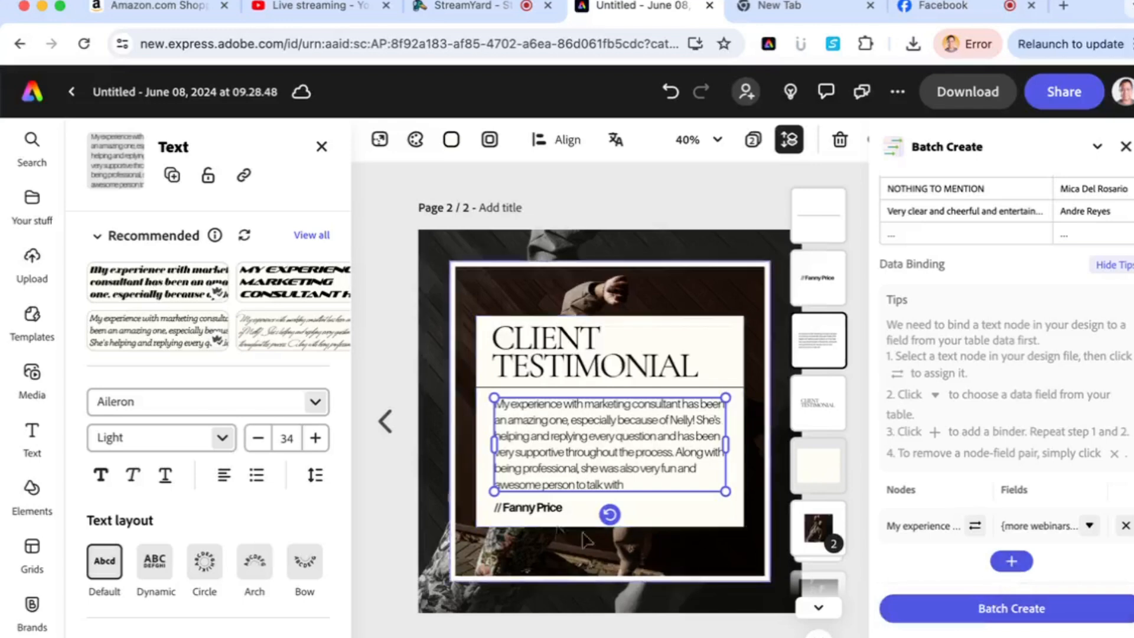
pyautogui.click(511, 509)
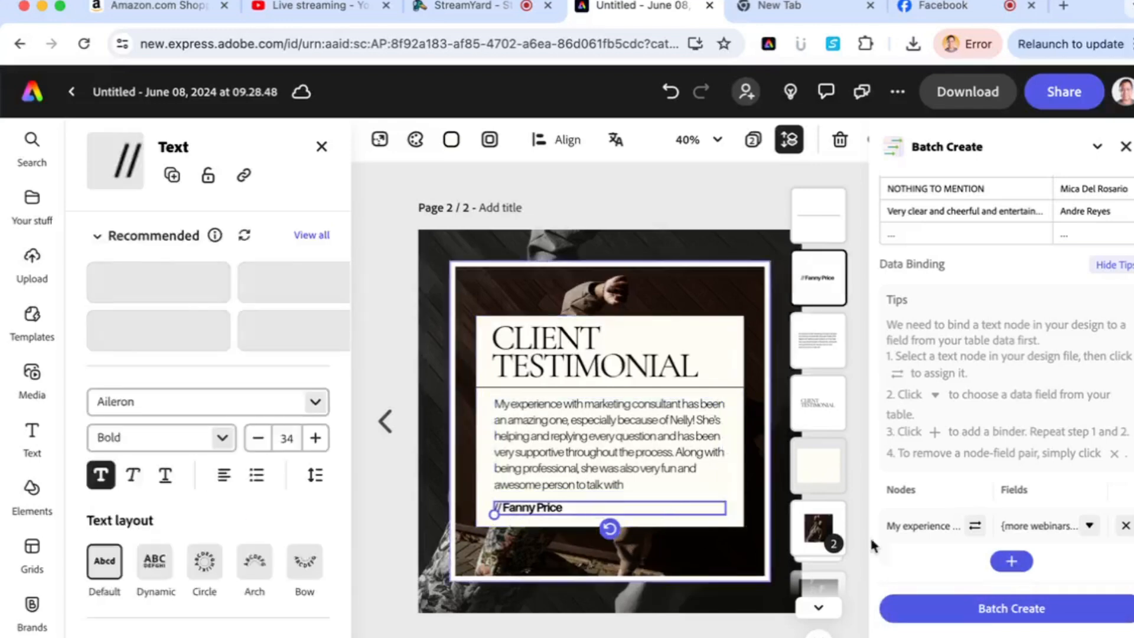
pyautogui.click(1009, 564)
pyautogui.click(976, 568)
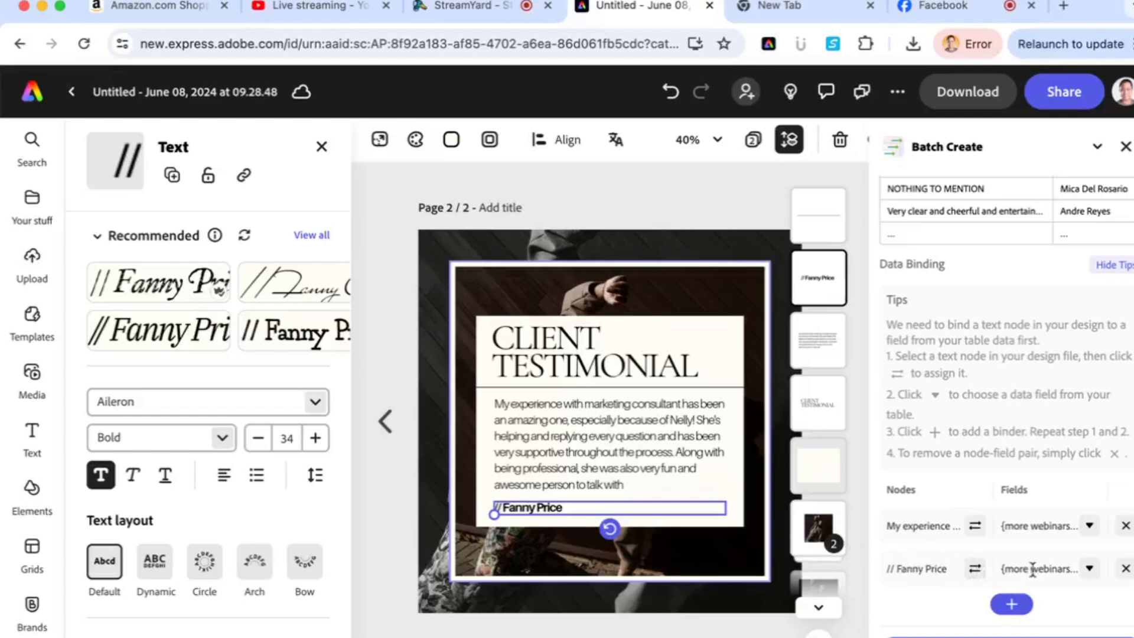
pyautogui.click(1089, 568)
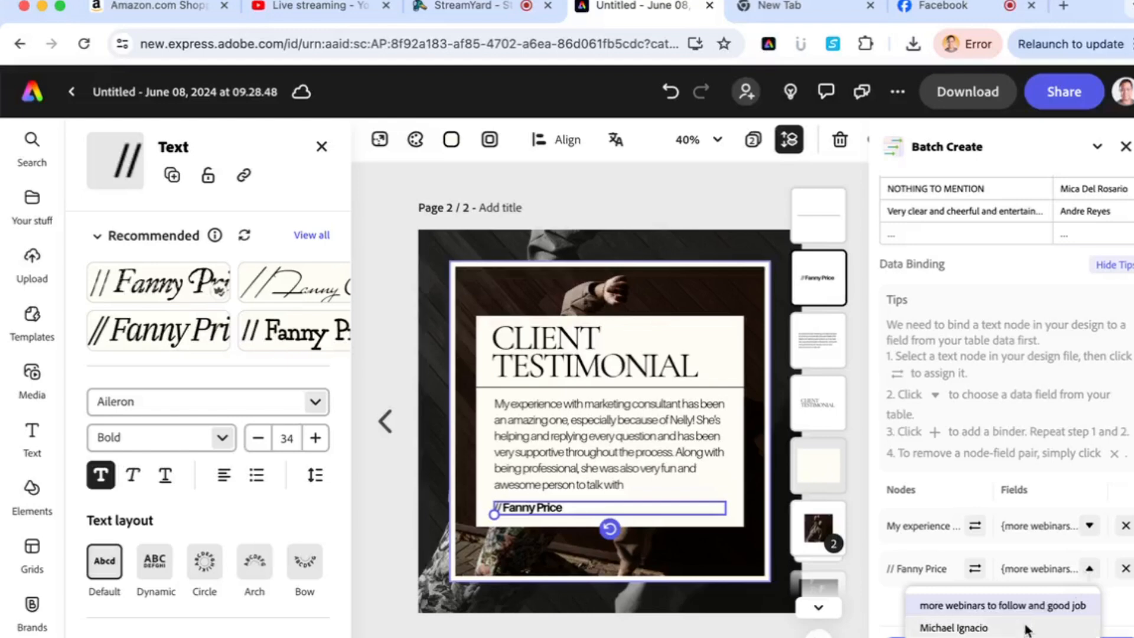
pyautogui.click(980, 628)
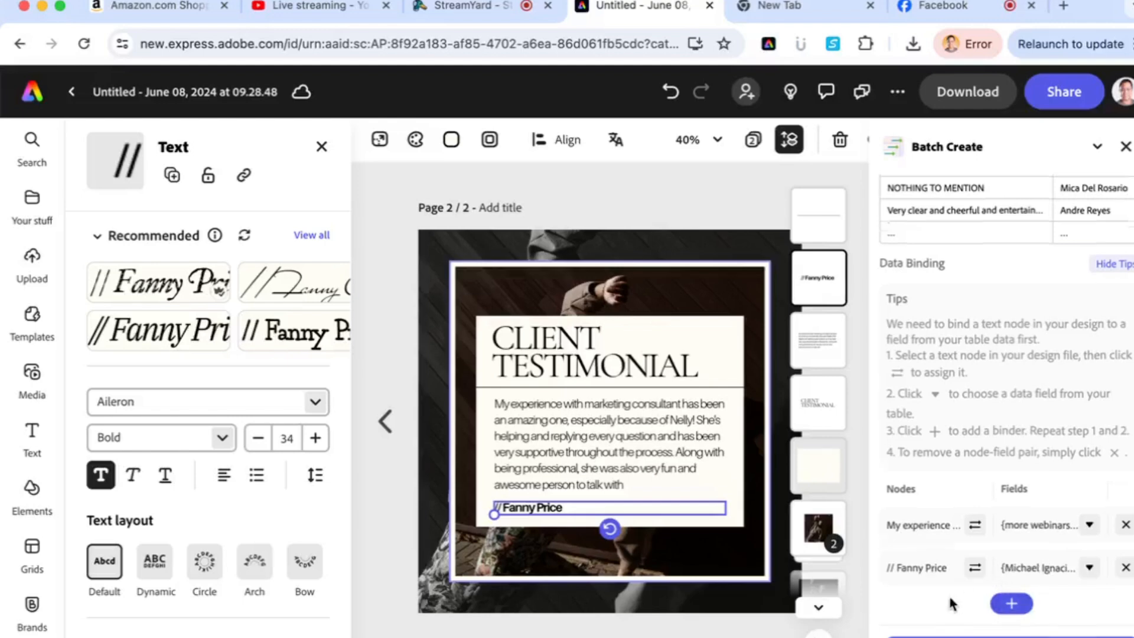
# Check the existing pages in the page overview and run Batch Create to generate the testimonial pages
pyautogui.scroll(-2, 954, 608)
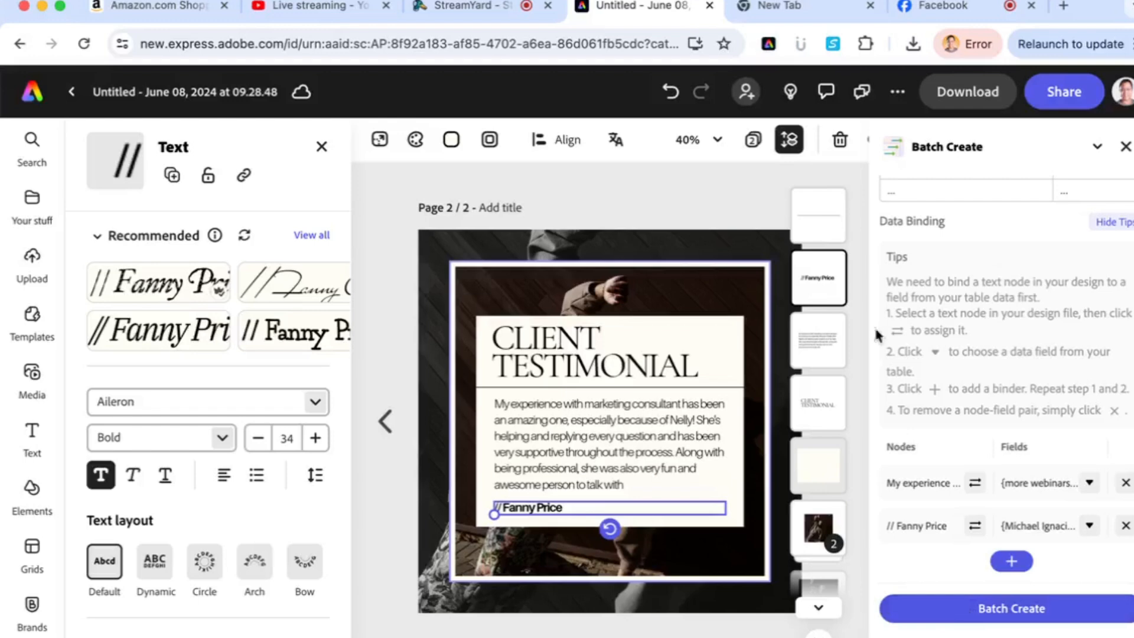
pyautogui.click(748, 143)
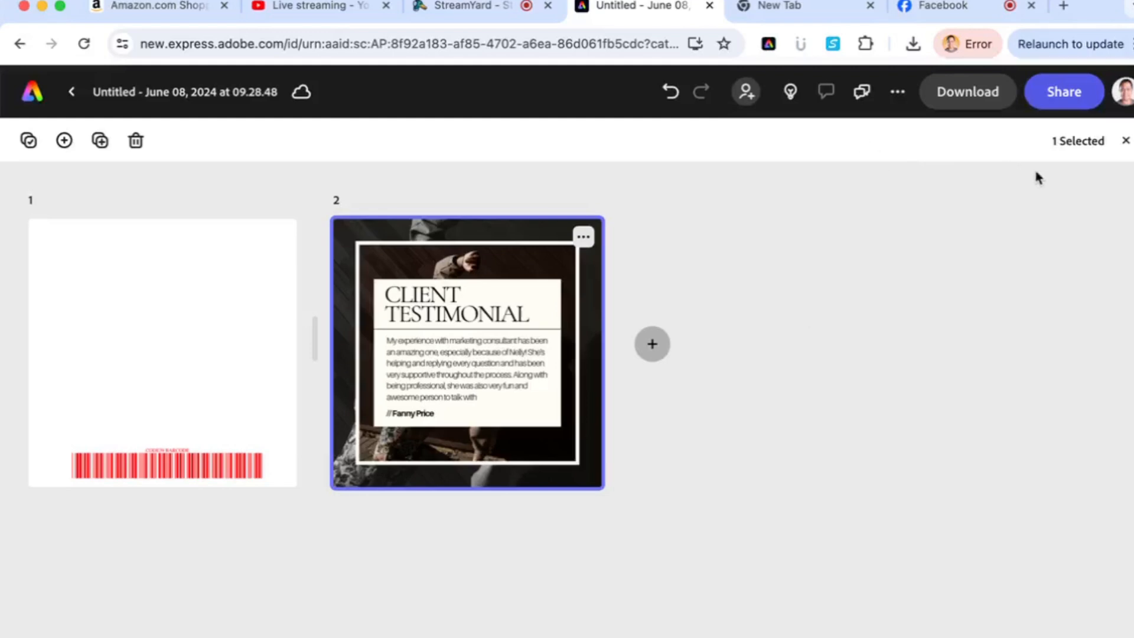
pyautogui.click(1125, 140)
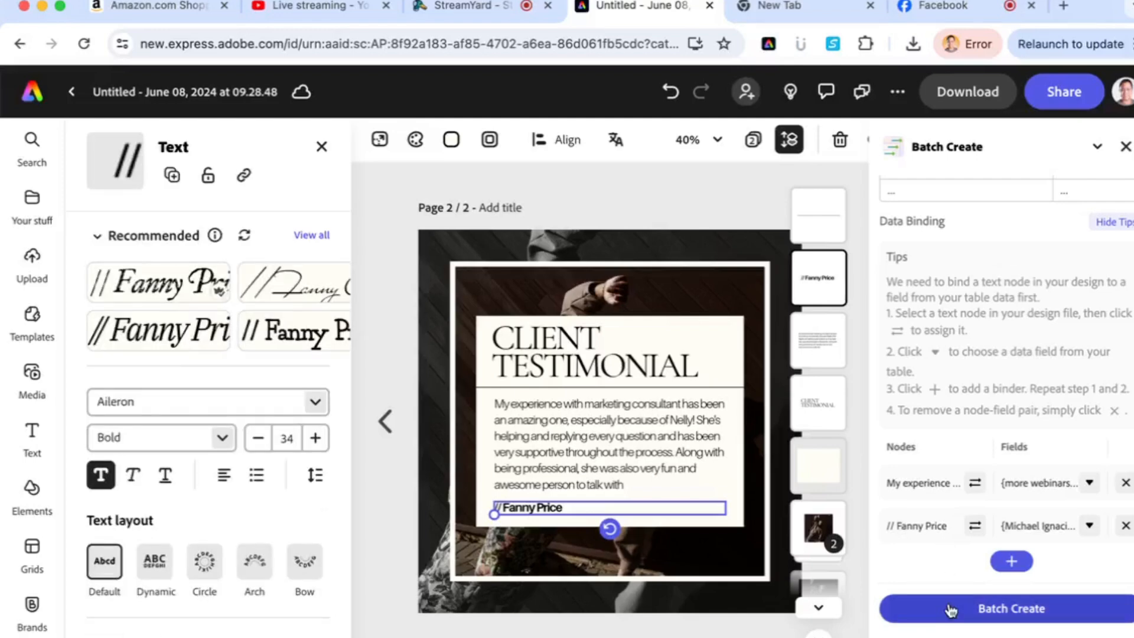
pyautogui.click(951, 610)
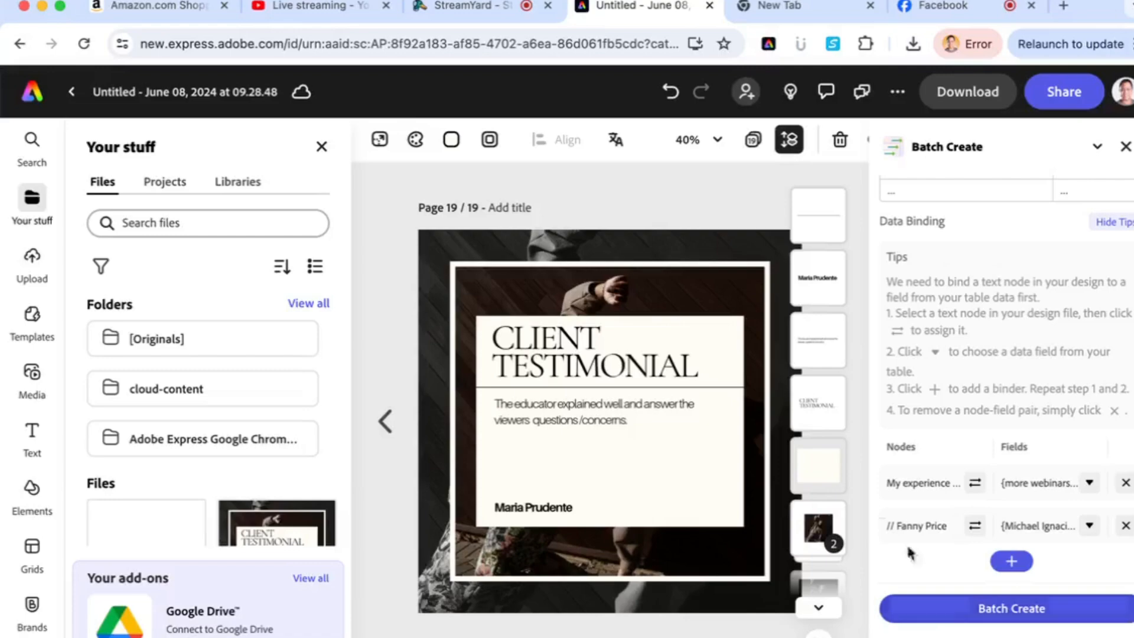
# Examine the generated testimonial pages in the page overview, from the barcode page through page 19
pyautogui.click(753, 141)
pyautogui.scroll(-15, 520, 512)
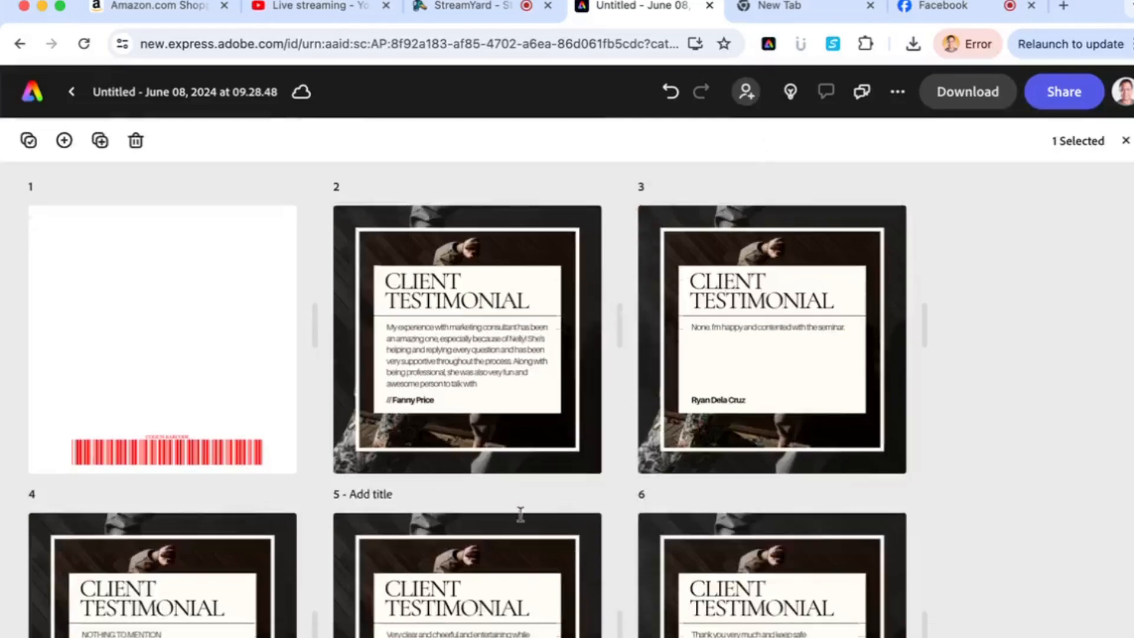
pyautogui.scroll(-15, 521, 517)
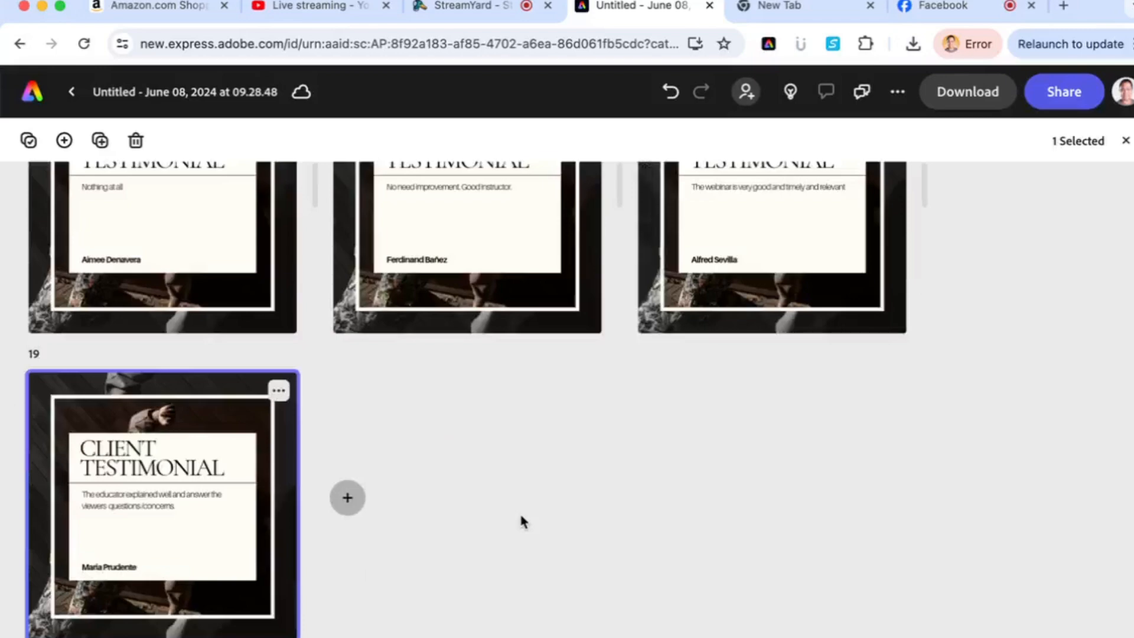
pyautogui.scroll(15, 593, 488)
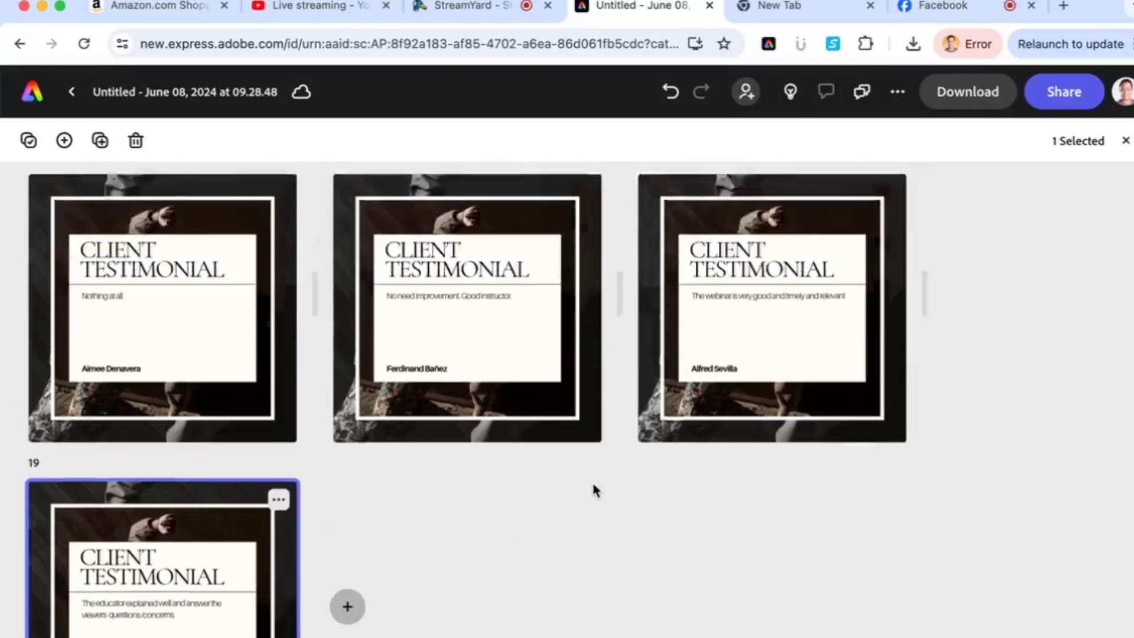
pyautogui.scroll(10, 593, 485)
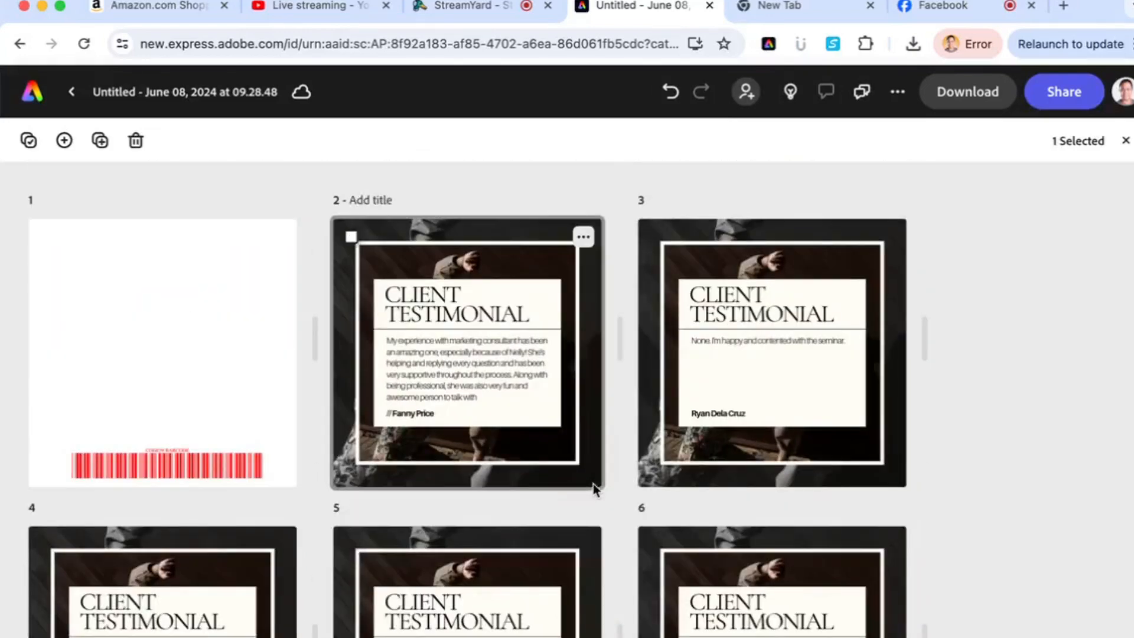
pyautogui.scroll(-20, 593, 487)
pyautogui.scroll(8, 593, 488)
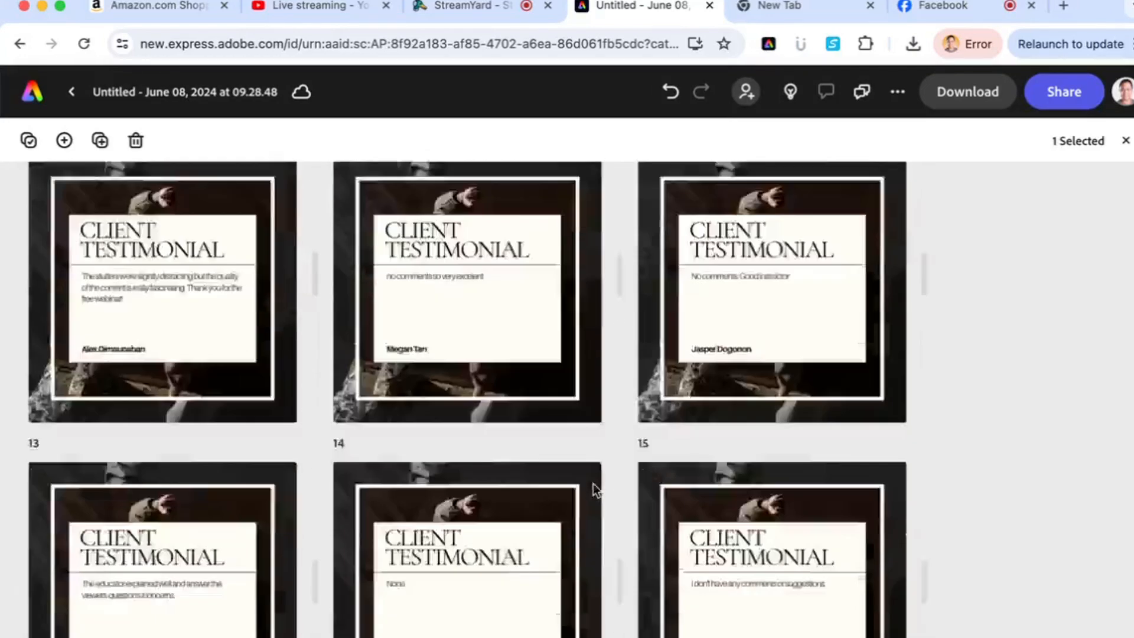
pyautogui.scroll(15, 593, 484)
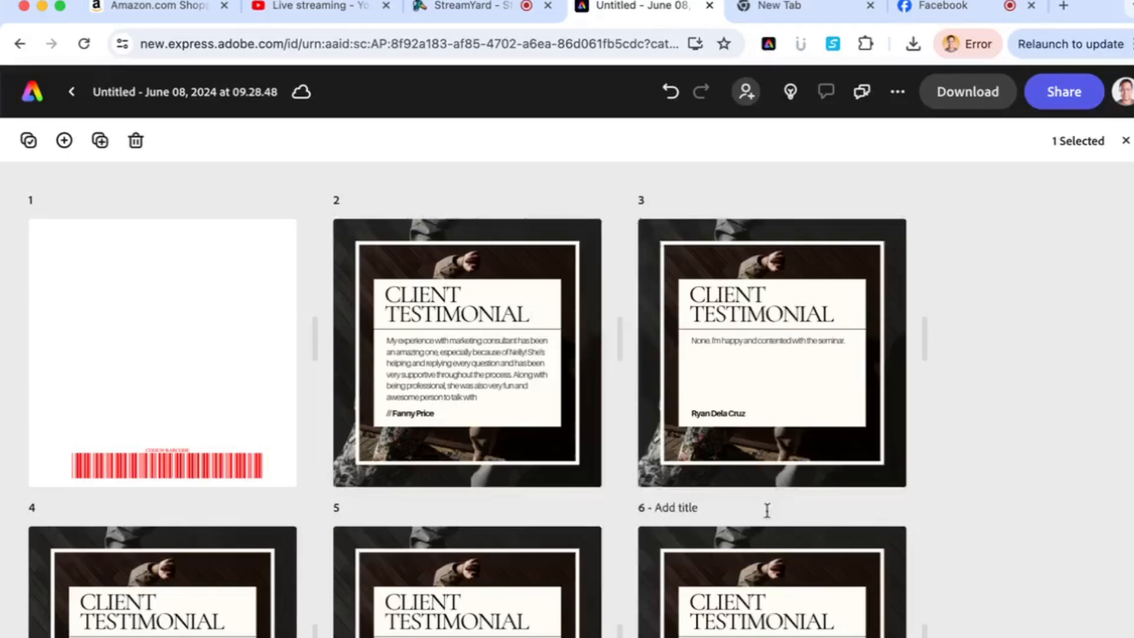
pyautogui.scroll(-3, 820, 436)
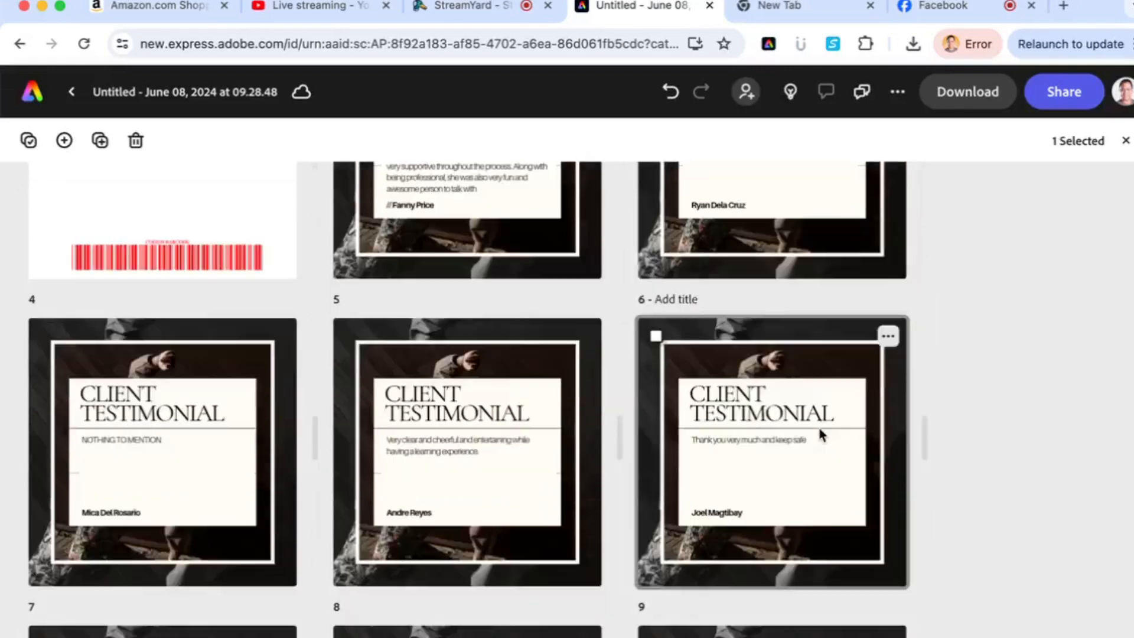
# Open page 3 in the editor and page forward through the testimonials to page 14
pyautogui.doubleClick(803, 248)
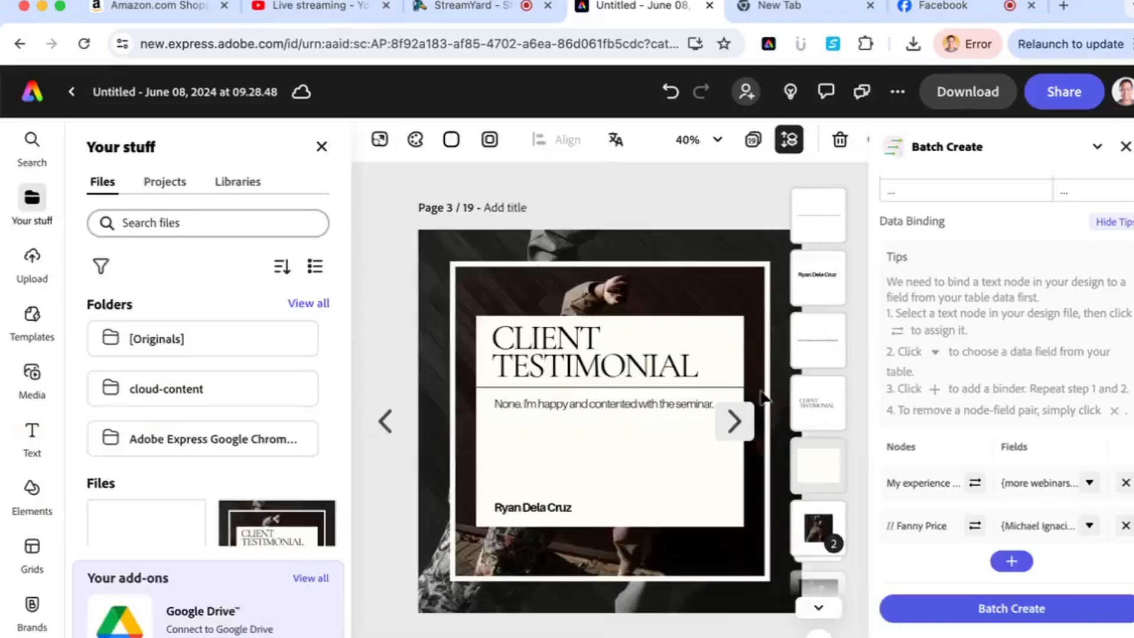
pyautogui.click(745, 425)
pyautogui.click(747, 427)
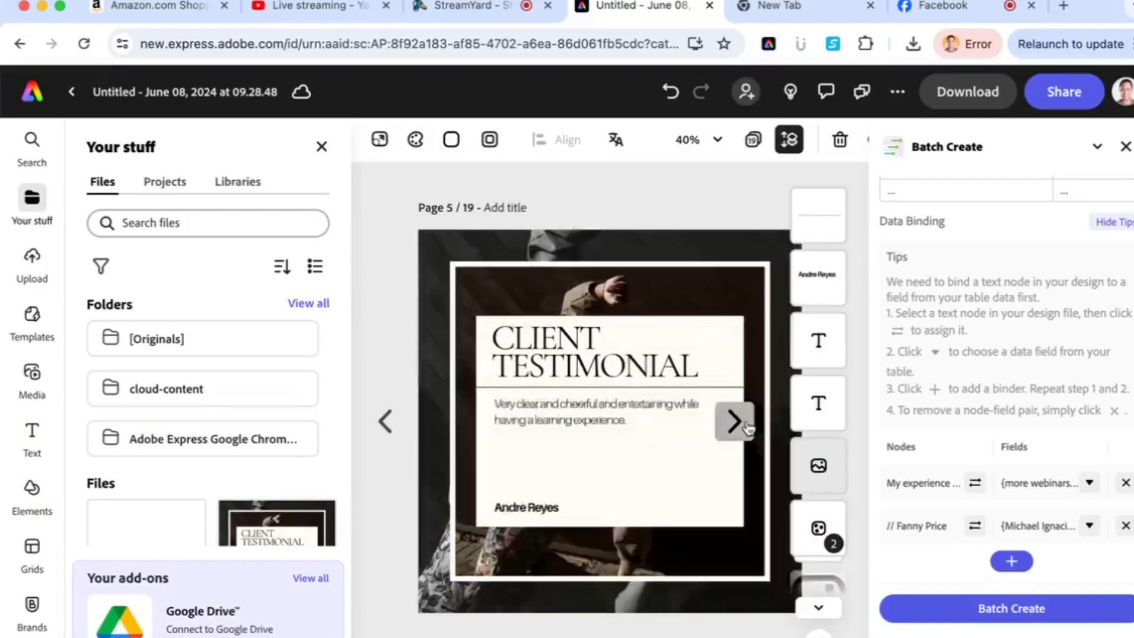
pyautogui.click(747, 427)
pyautogui.click(747, 427)
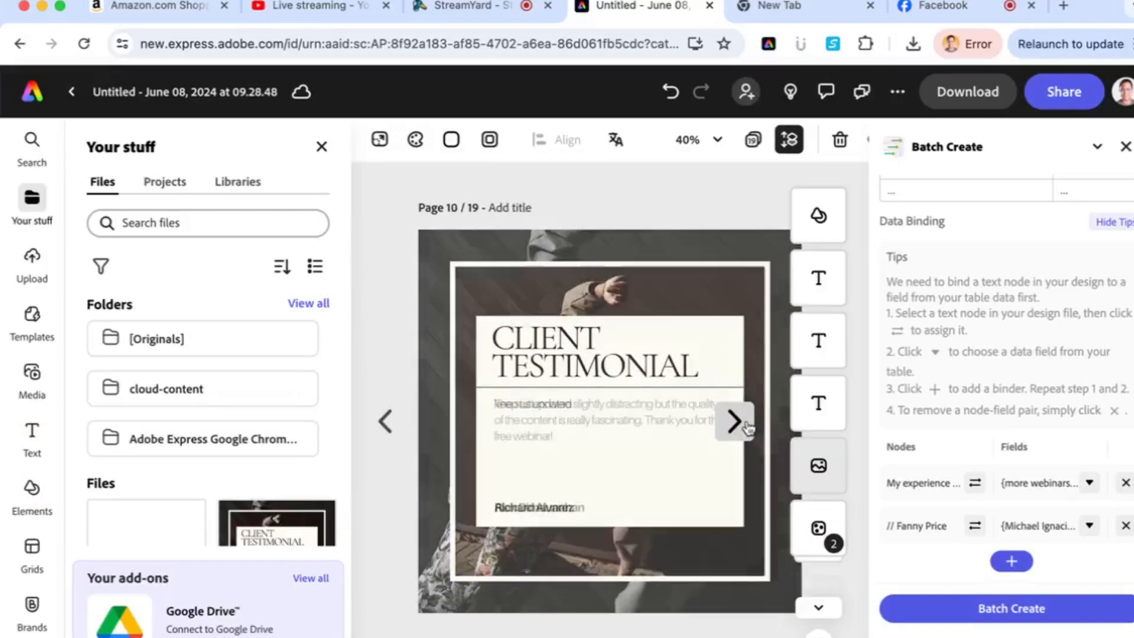
pyautogui.click(748, 427)
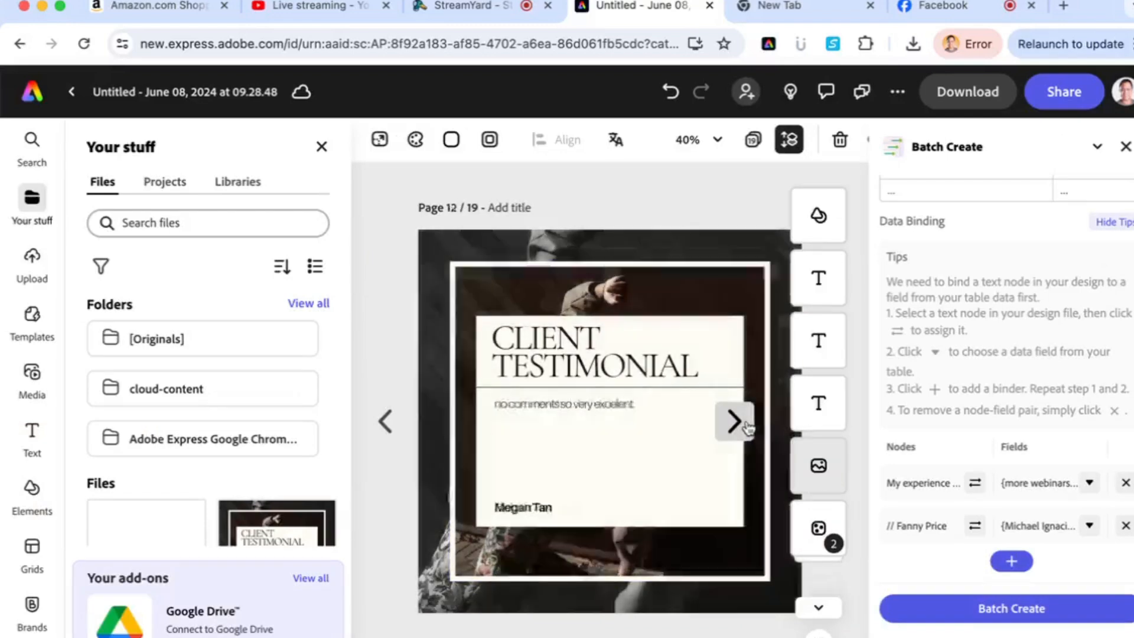
pyautogui.click(747, 427)
pyautogui.click(747, 427)
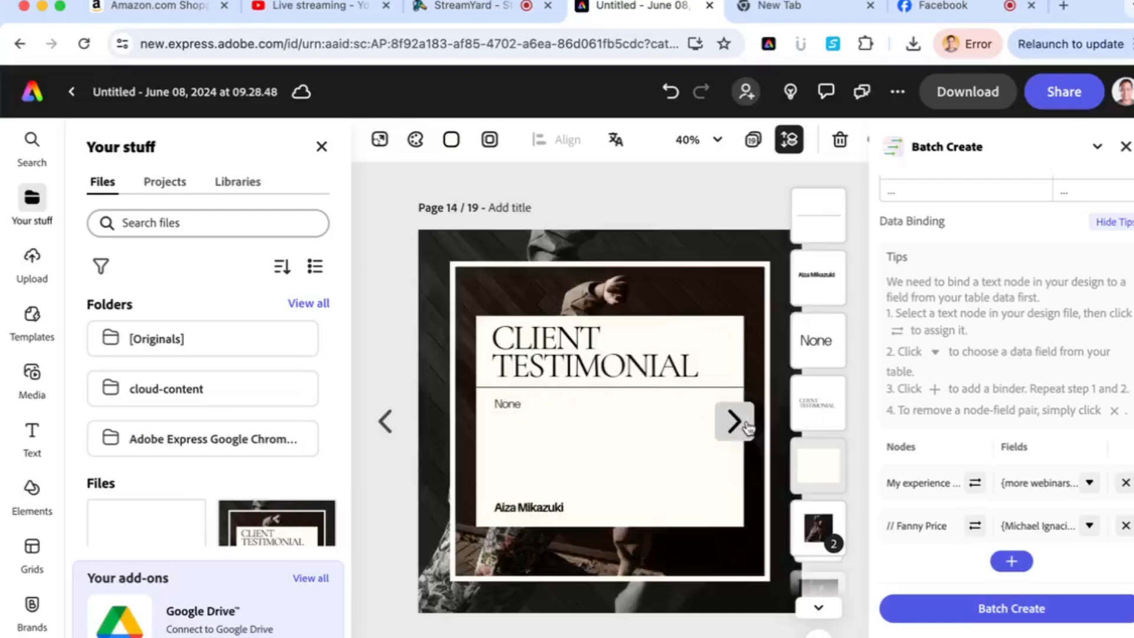
# Close the Batch Create add-on and show the list of your own add-ons
pyautogui.click(1125, 147)
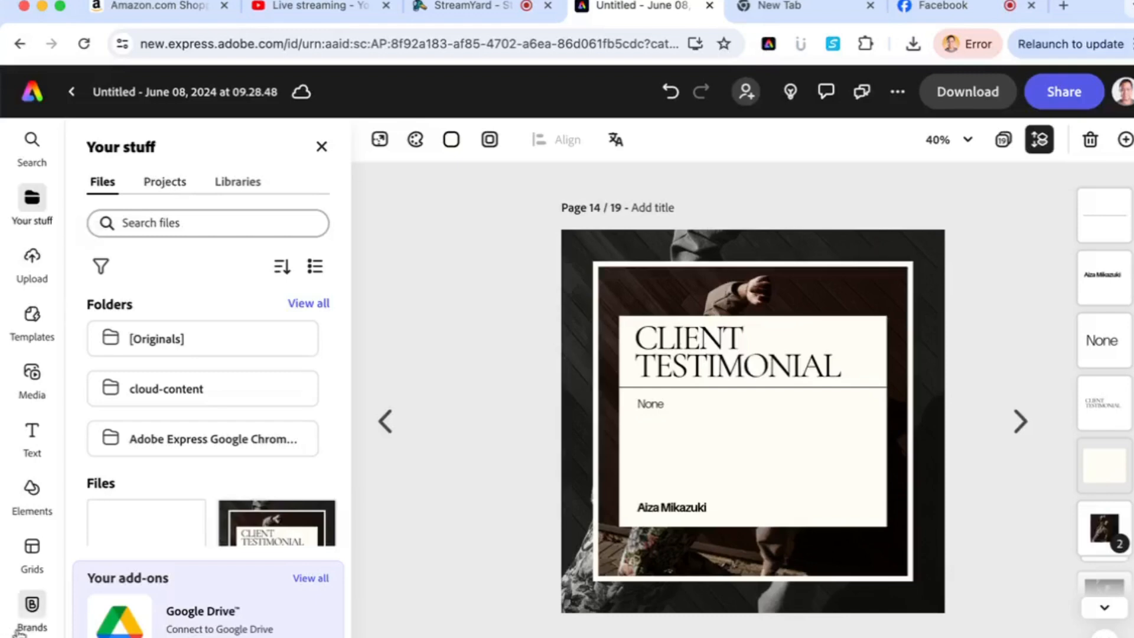
pyautogui.scroll(-2, 30, 617)
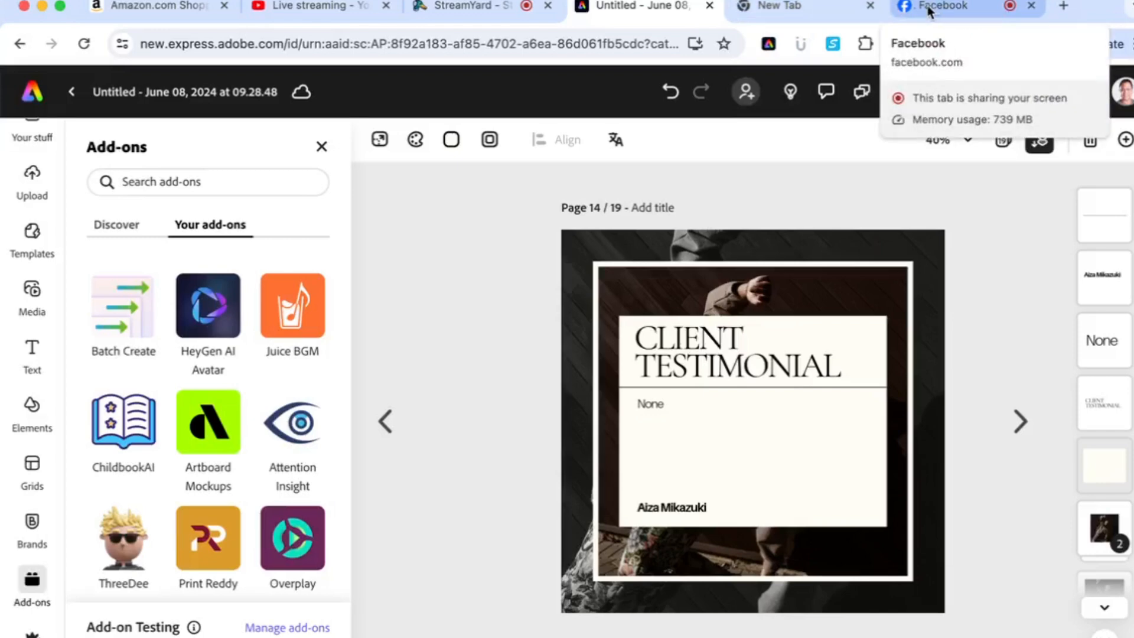
# Switch to the StreamYard live-stream studio
pyautogui.click(479, 13)
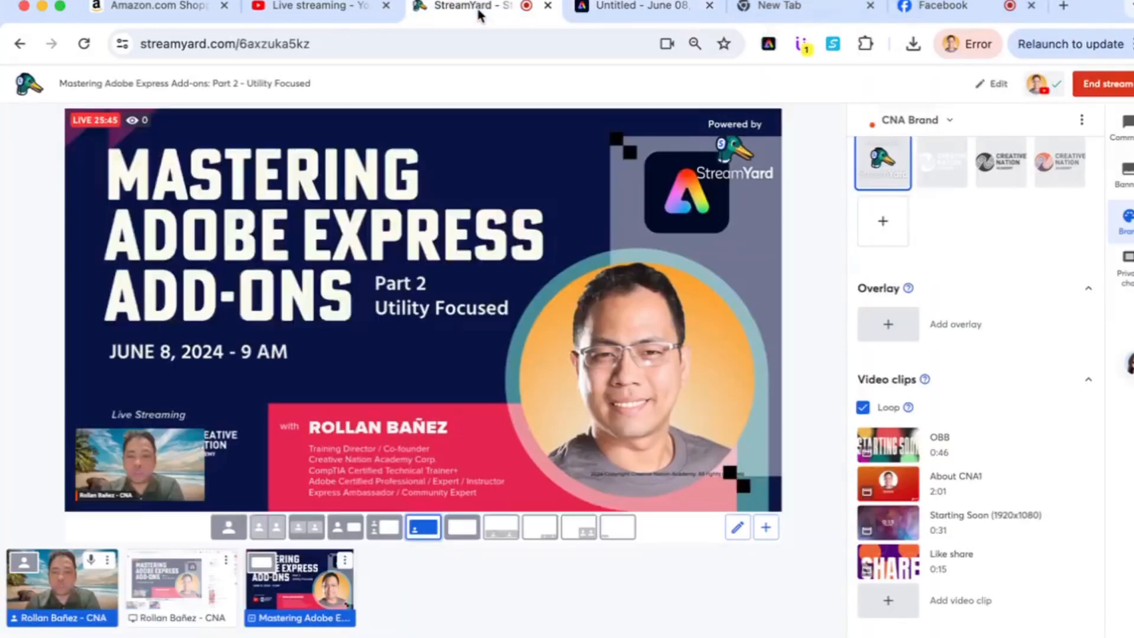
# Check the audience comments in StreamYard and on the Facebook Live dashboard, and return to the Adobe Express design
pyautogui.click(1124, 125)
pyautogui.click(948, 13)
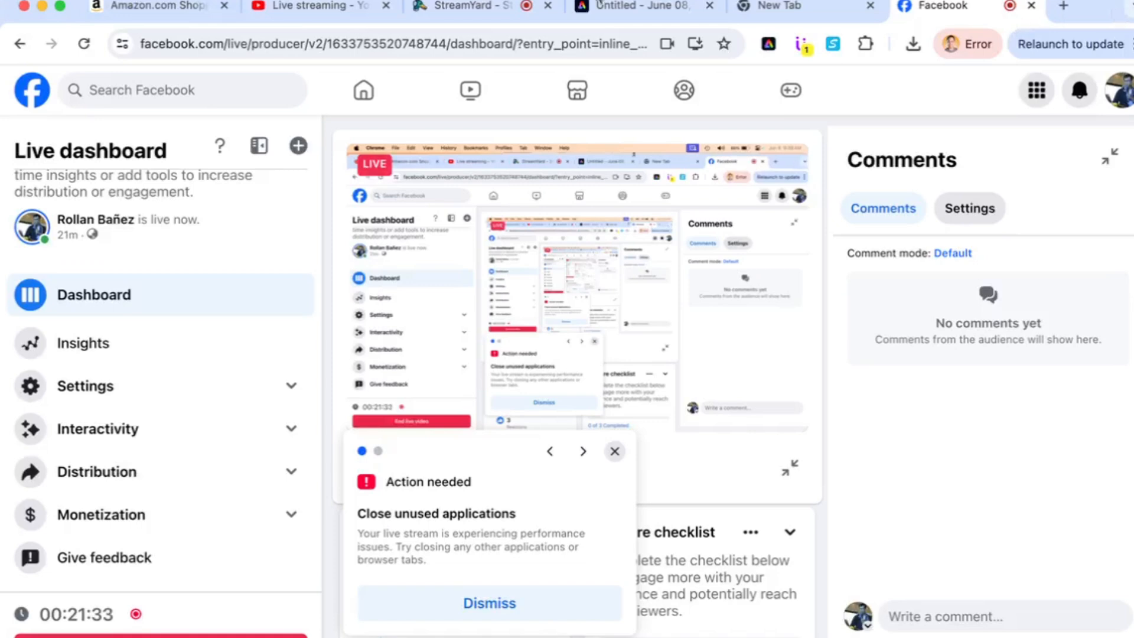
pyautogui.click(679, 7)
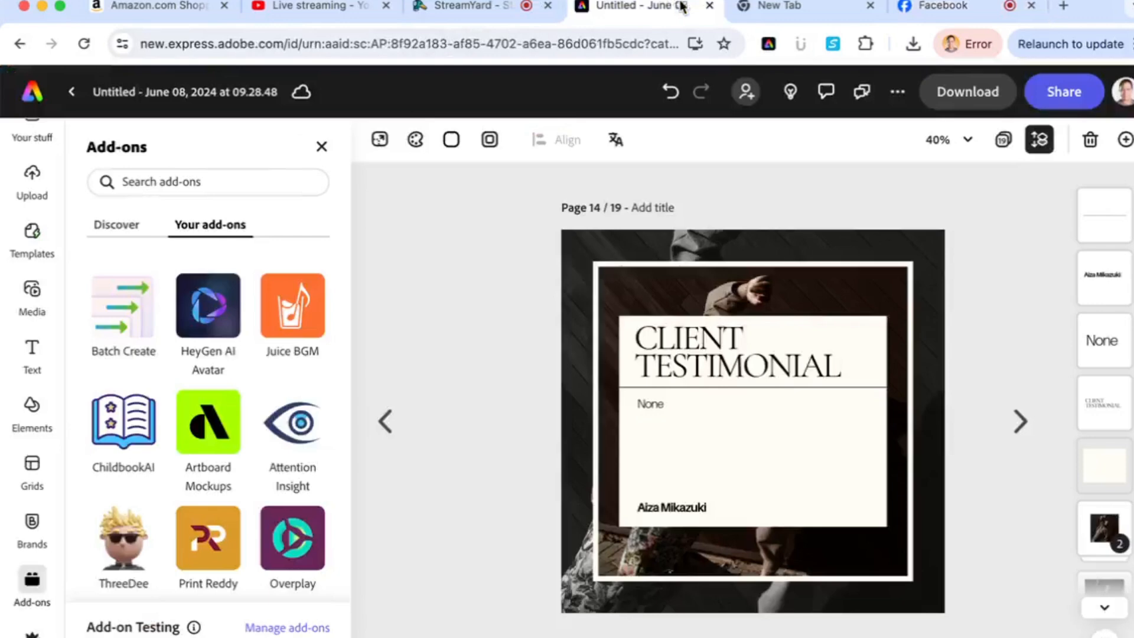
# Bring up the Addons note behind the browser and review its Utility add-on list
pyautogui.moveTo(1091, 8); pyautogui.dragTo(1092, 39)
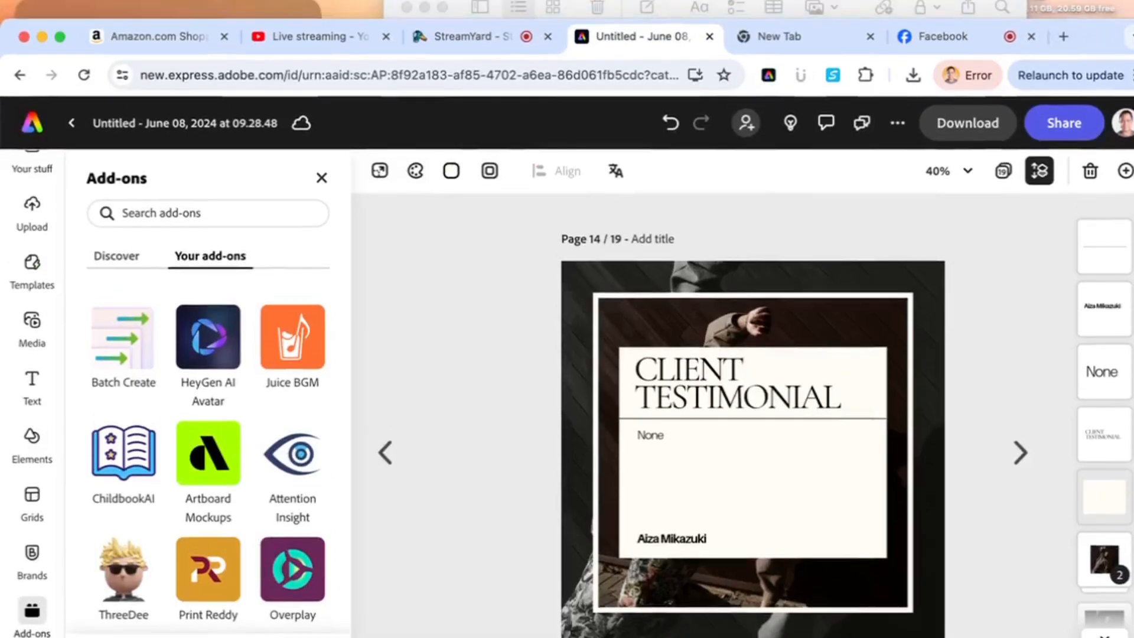
pyautogui.click(581, 7)
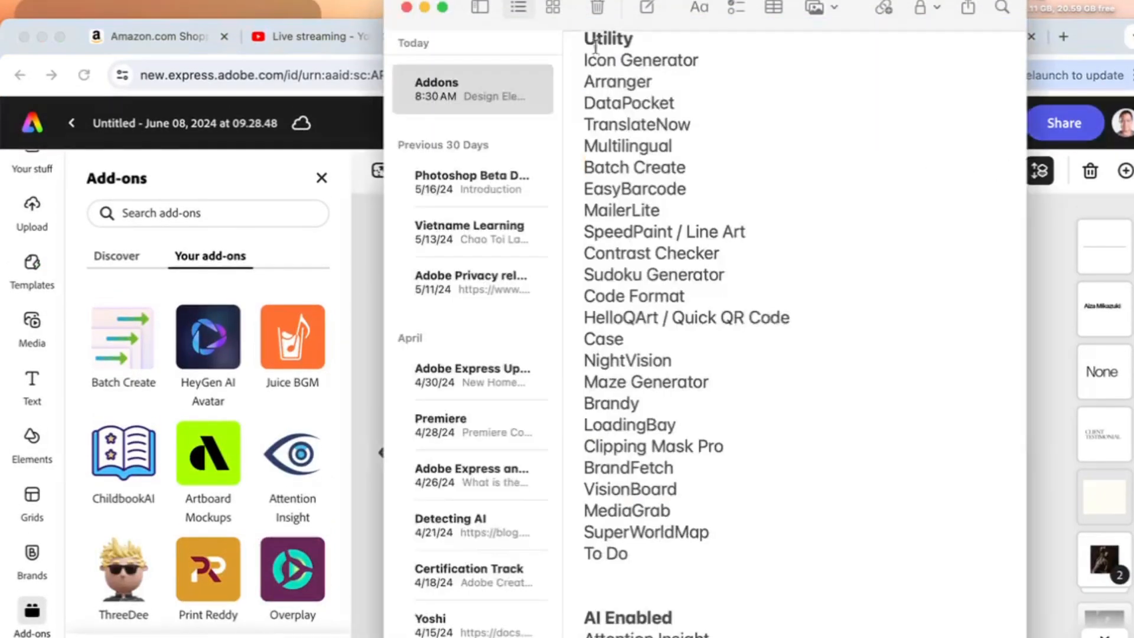
pyautogui.scroll(3, 694, 224)
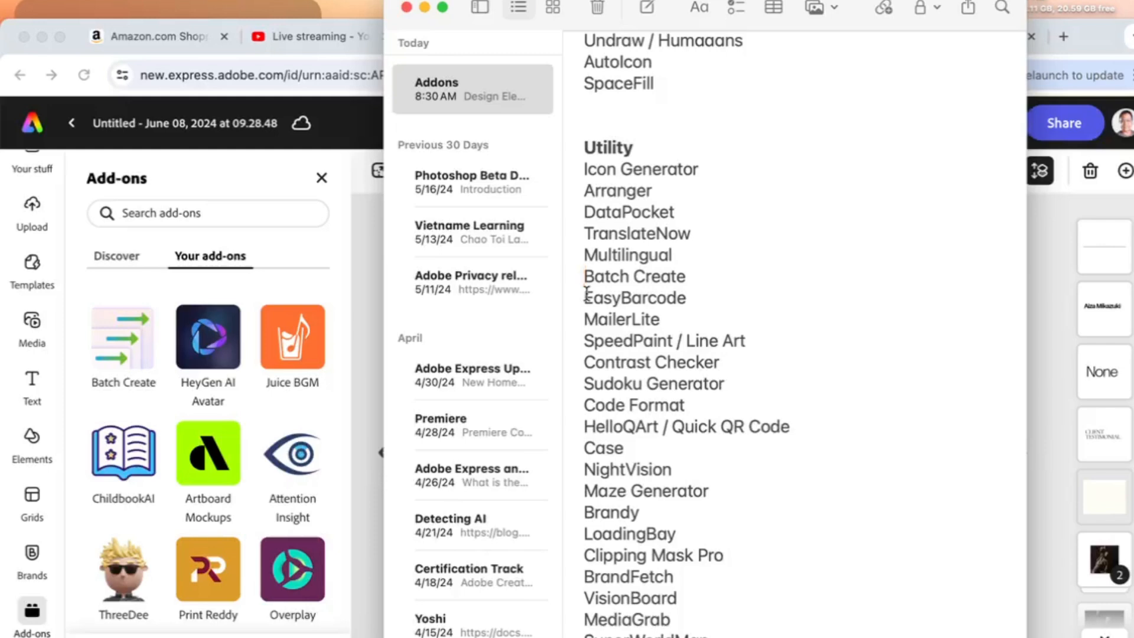
pyautogui.scroll(1, 586, 293)
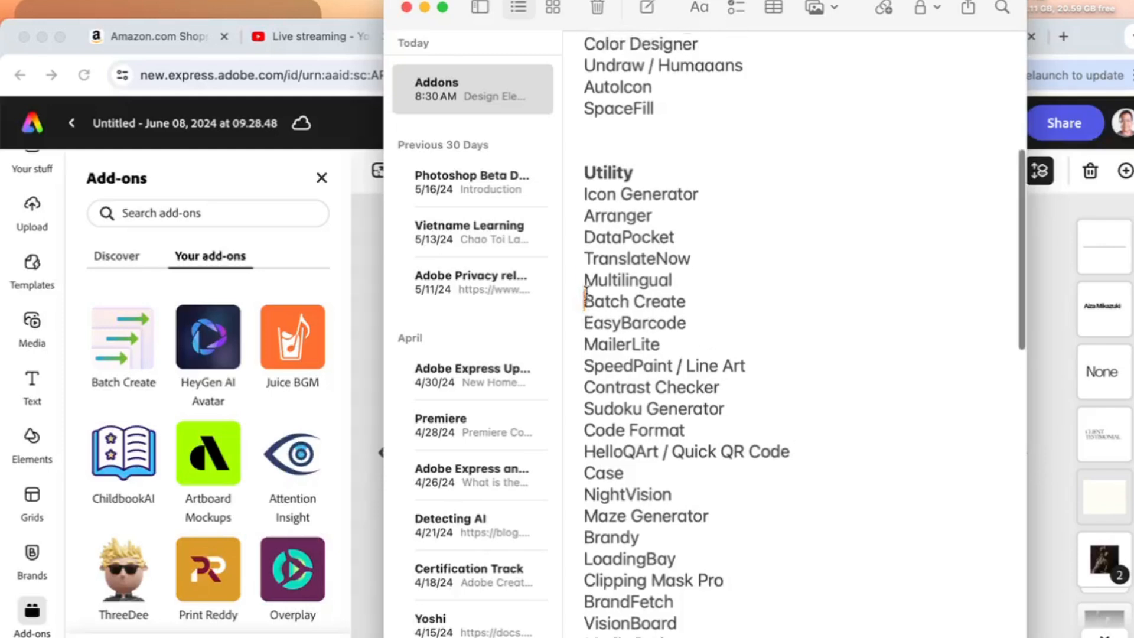
pyautogui.scroll(-3, 586, 294)
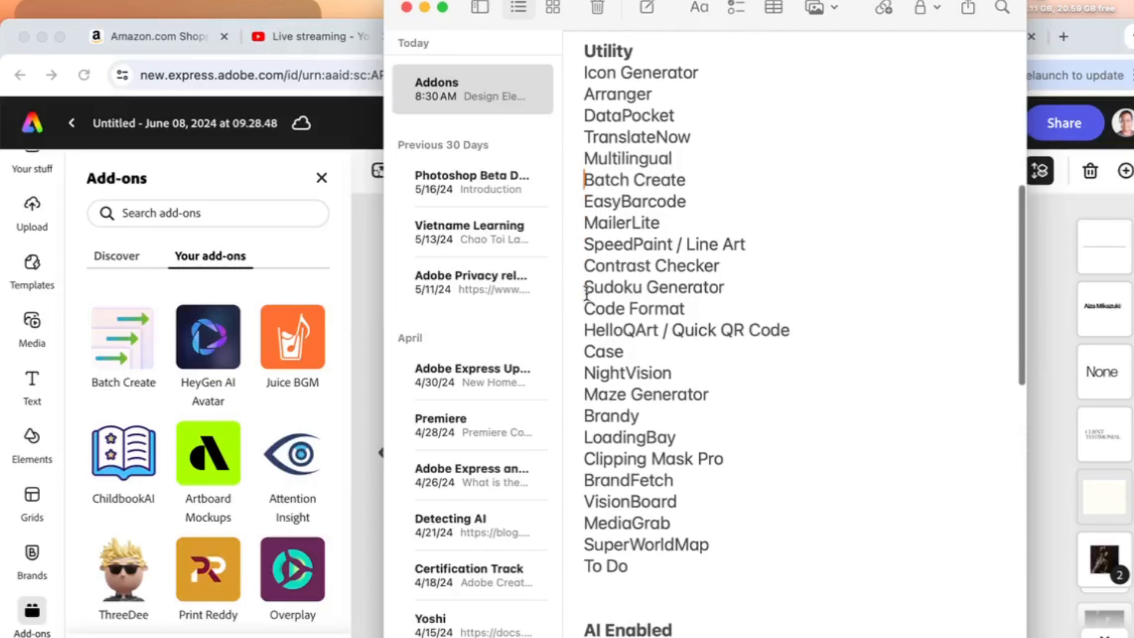
# Return to Adobe Express, search the add-ons for QR and open Quick QR Code
pyautogui.click(363, 310)
pyautogui.click(205, 207)
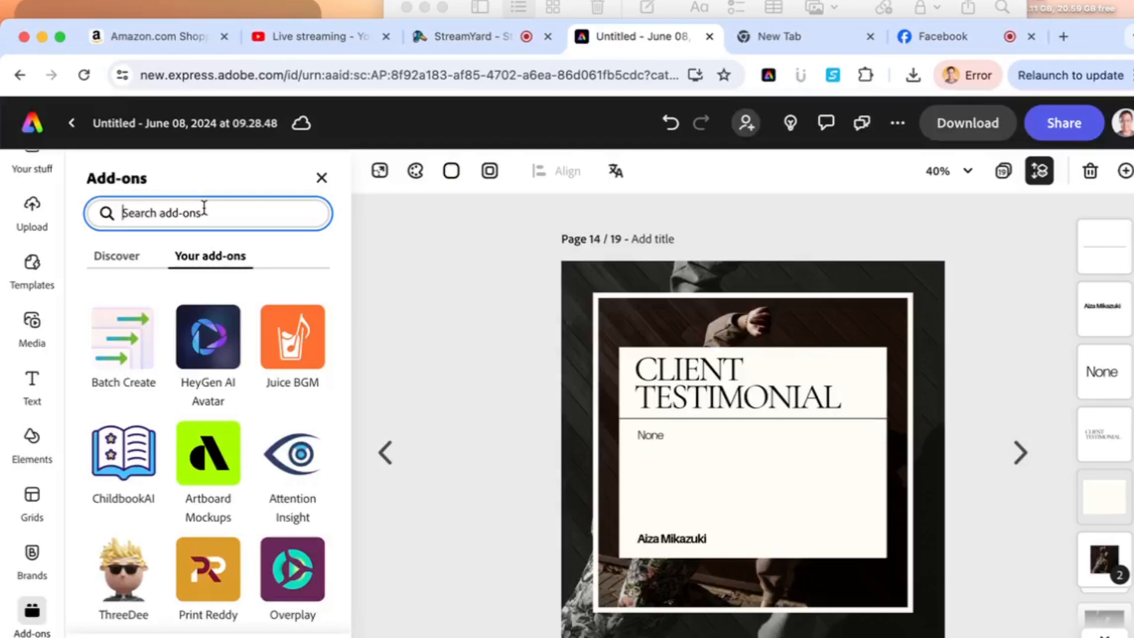
pyautogui.write('Q')
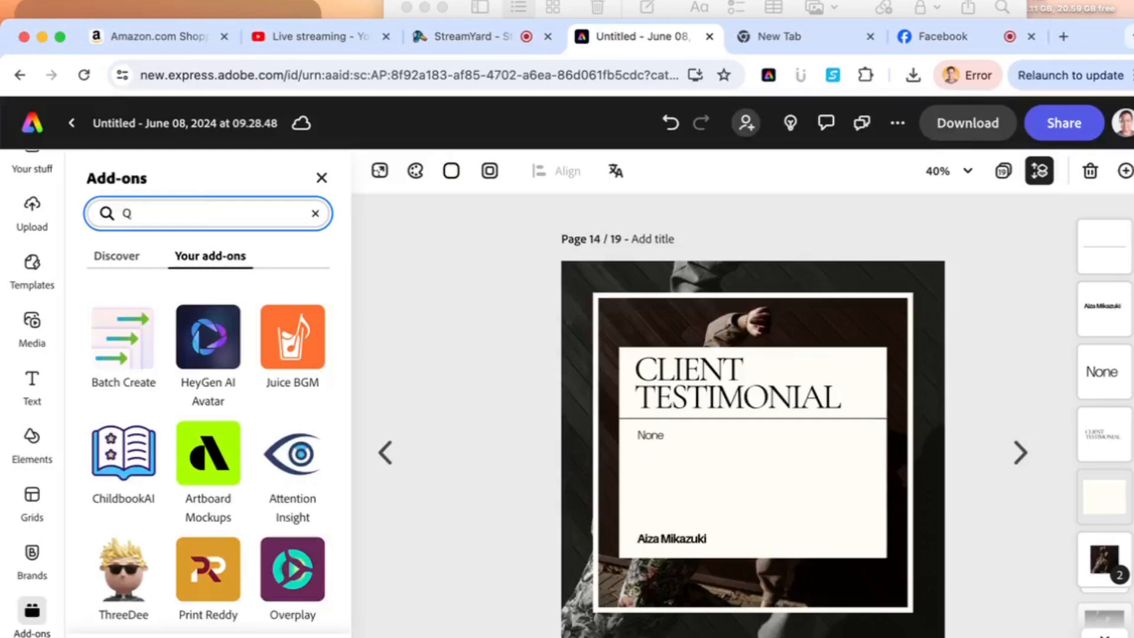
pyautogui.write('R')
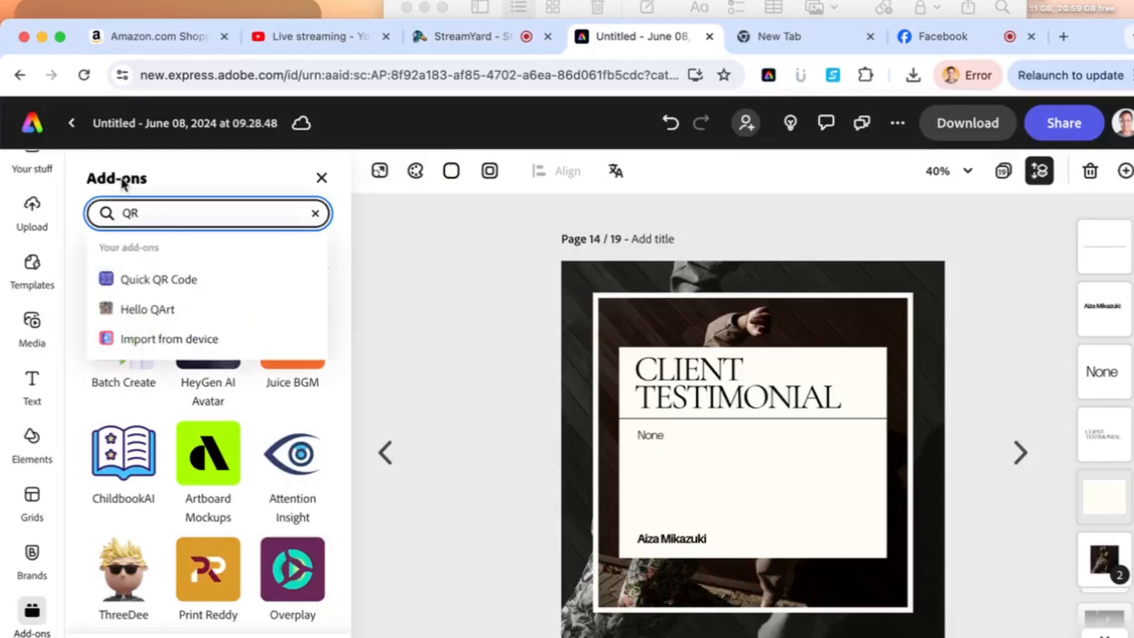
pyautogui.click(188, 281)
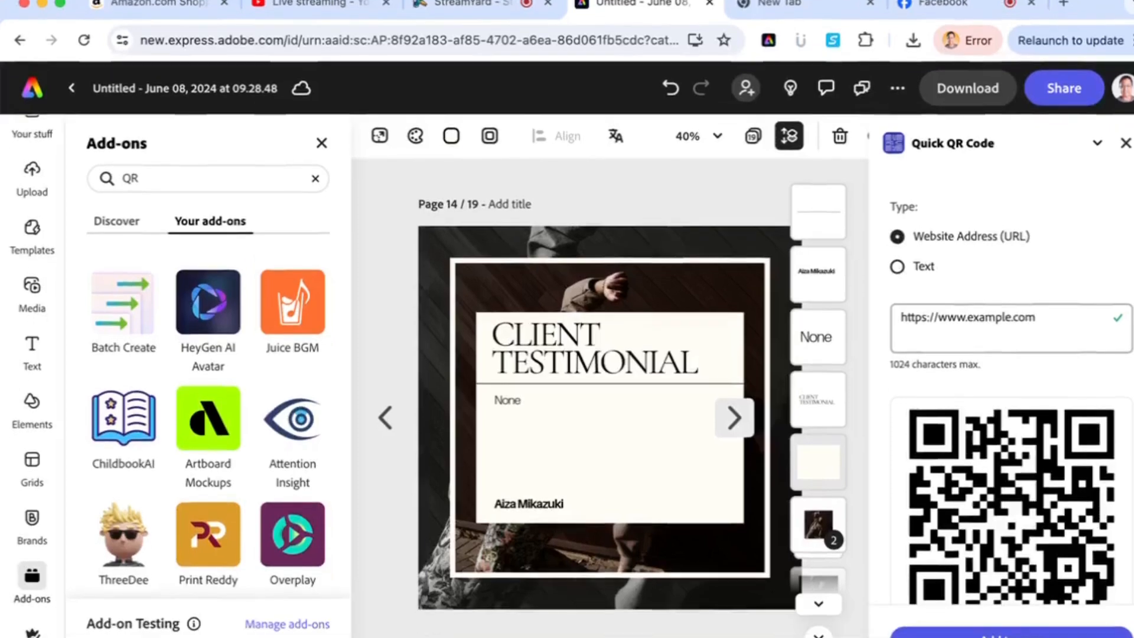
pyautogui.click(1056, 308)
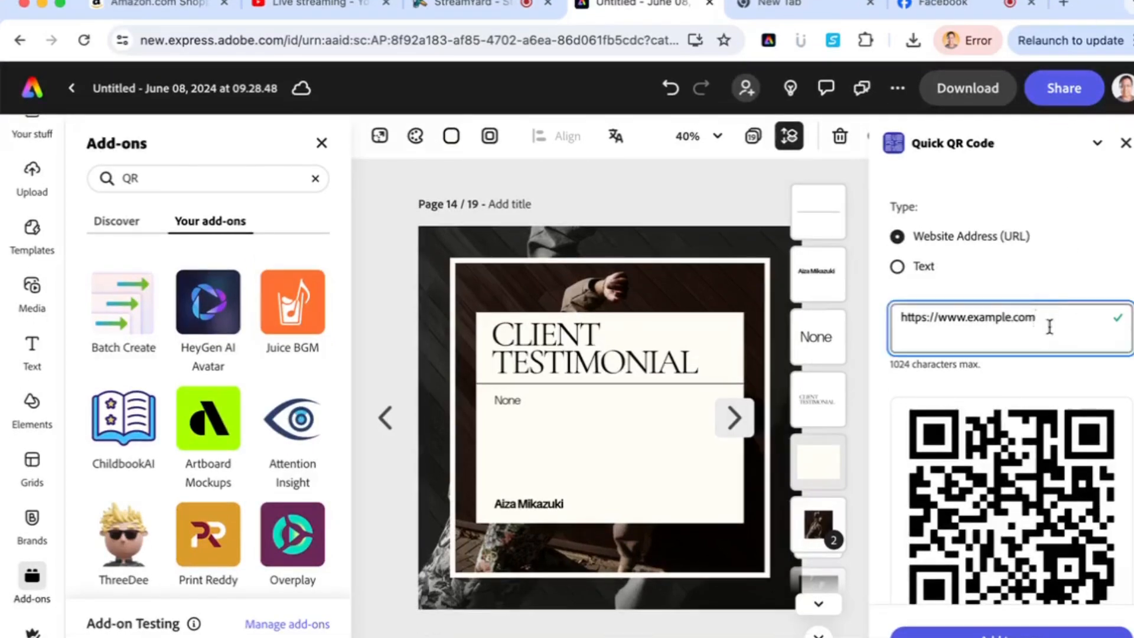
pyautogui.keyDown('shift'); pyautogui.click(967, 323); pyautogui.keyUp('shift')
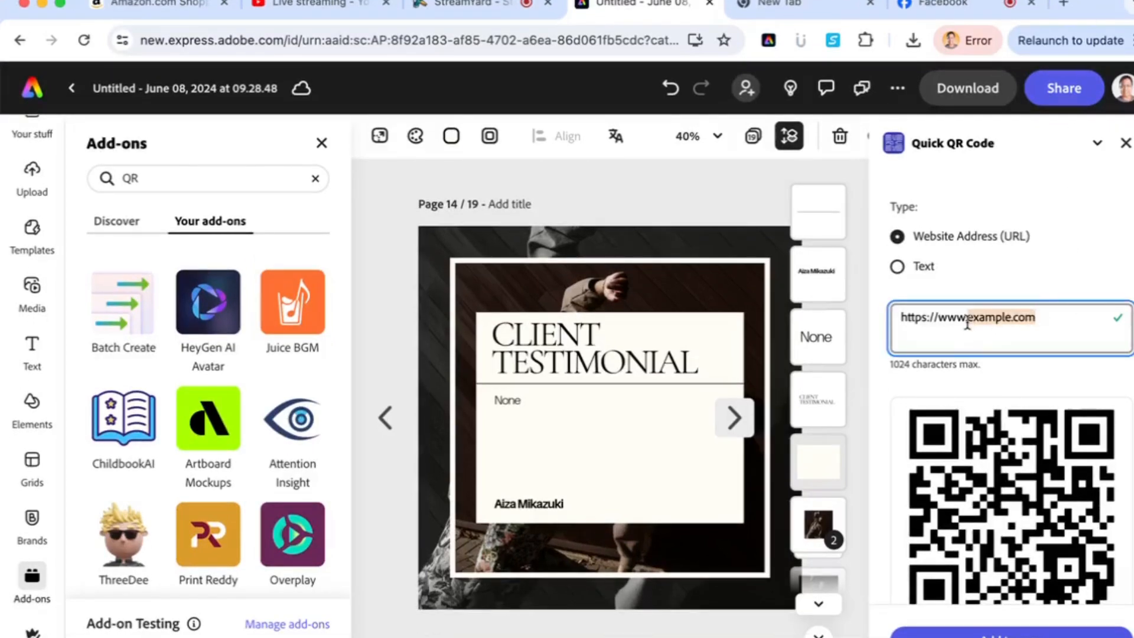
pyautogui.click(967, 324)
pyautogui.write('c')
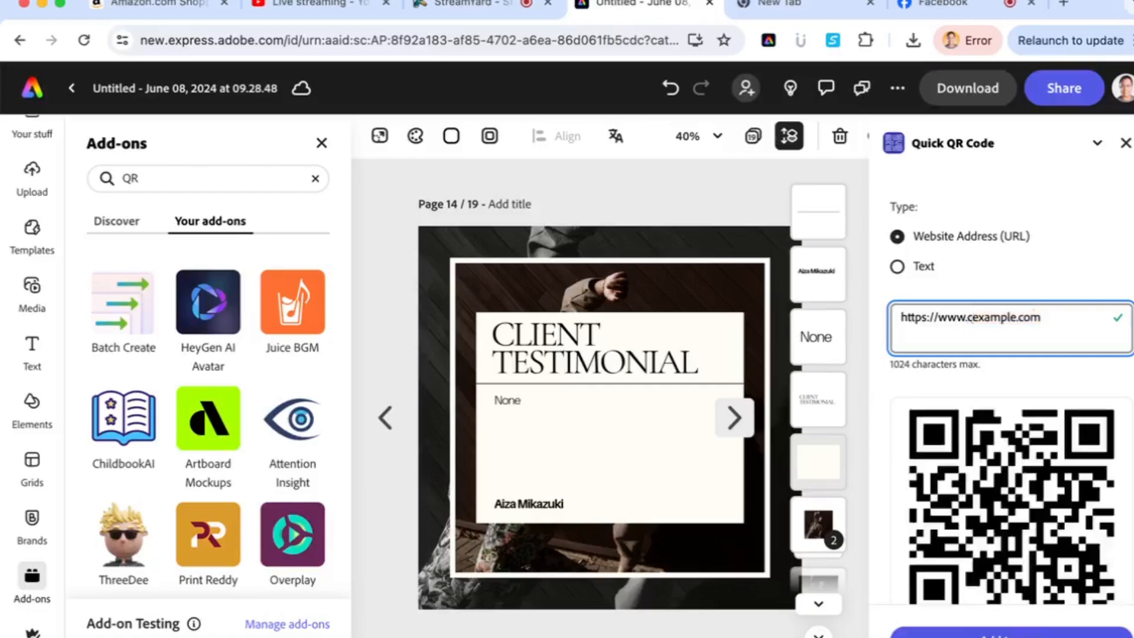
pyautogui.press('BackSpace')
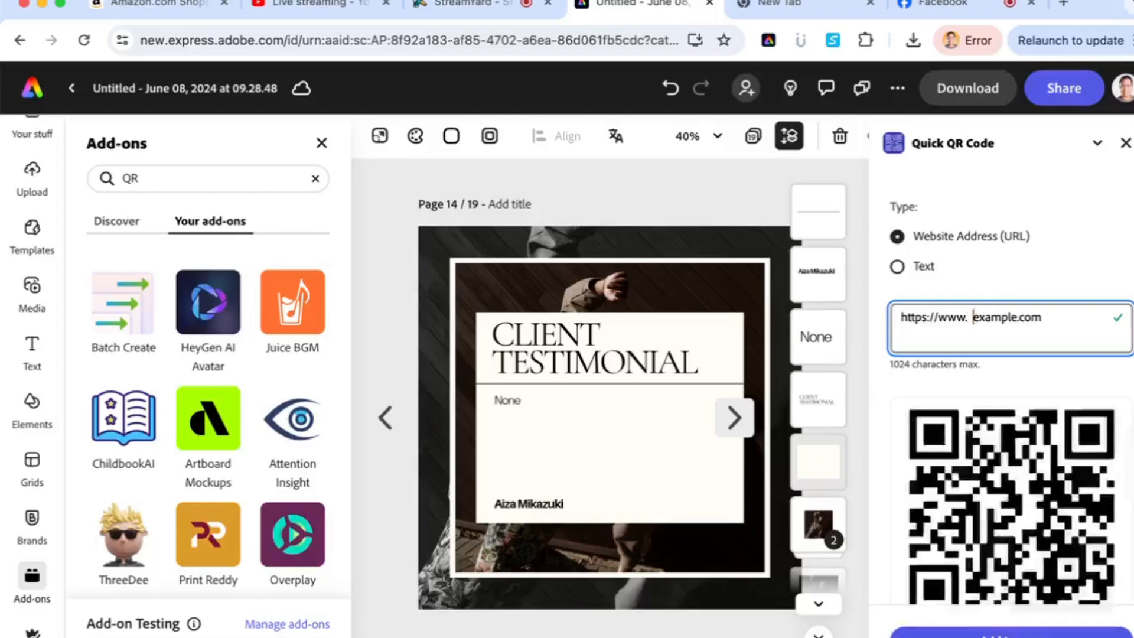
pyautogui.hotkey('shift', 'Right')
pyautogui.hotkey('shift', 'End')
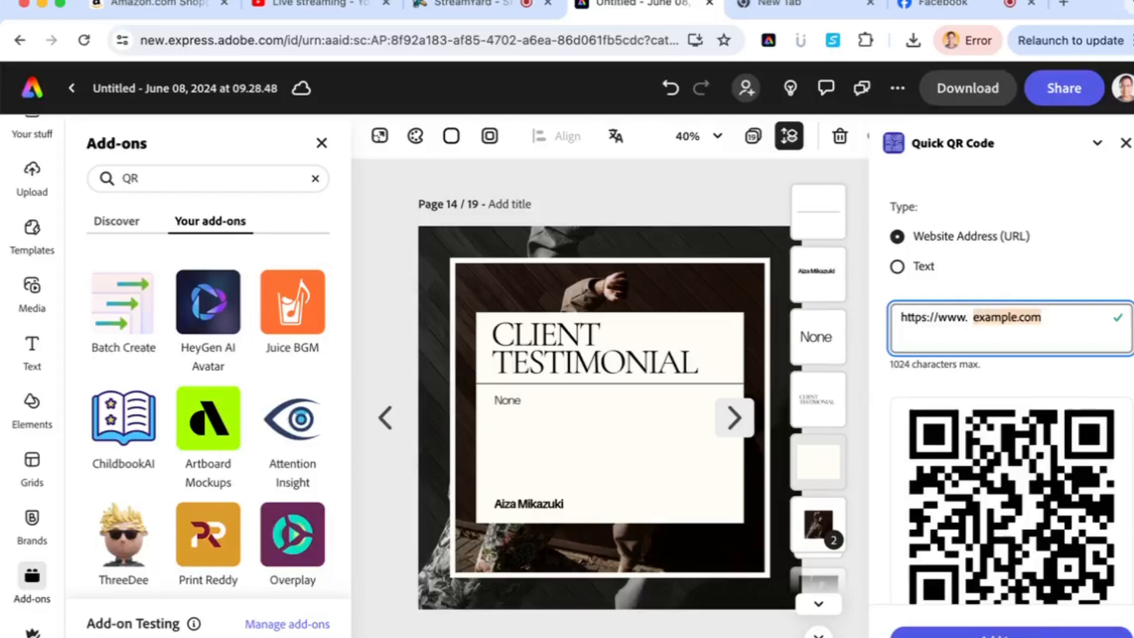
pyautogui.press('BackSpace')
pyautogui.write('creativ')
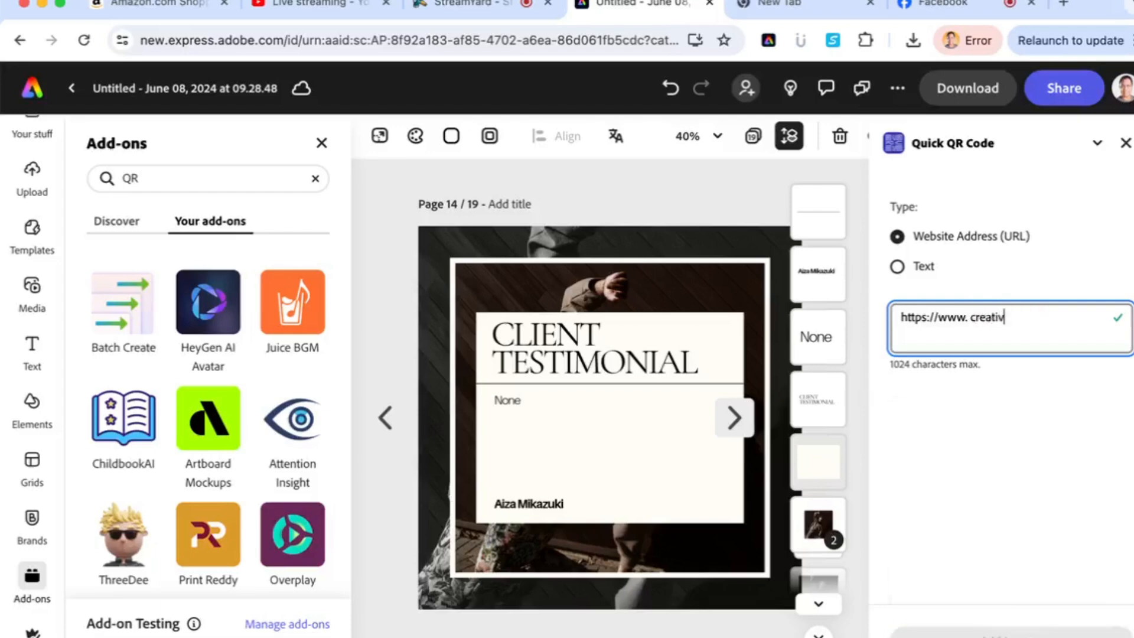
pyautogui.write('enation')
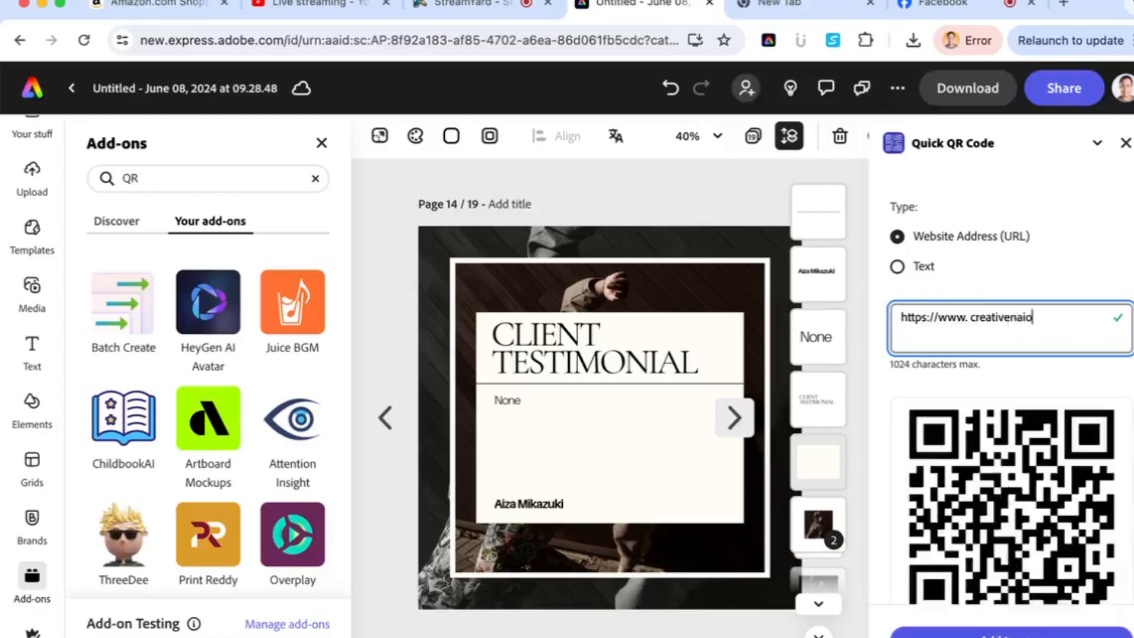
pyautogui.write('.ph')
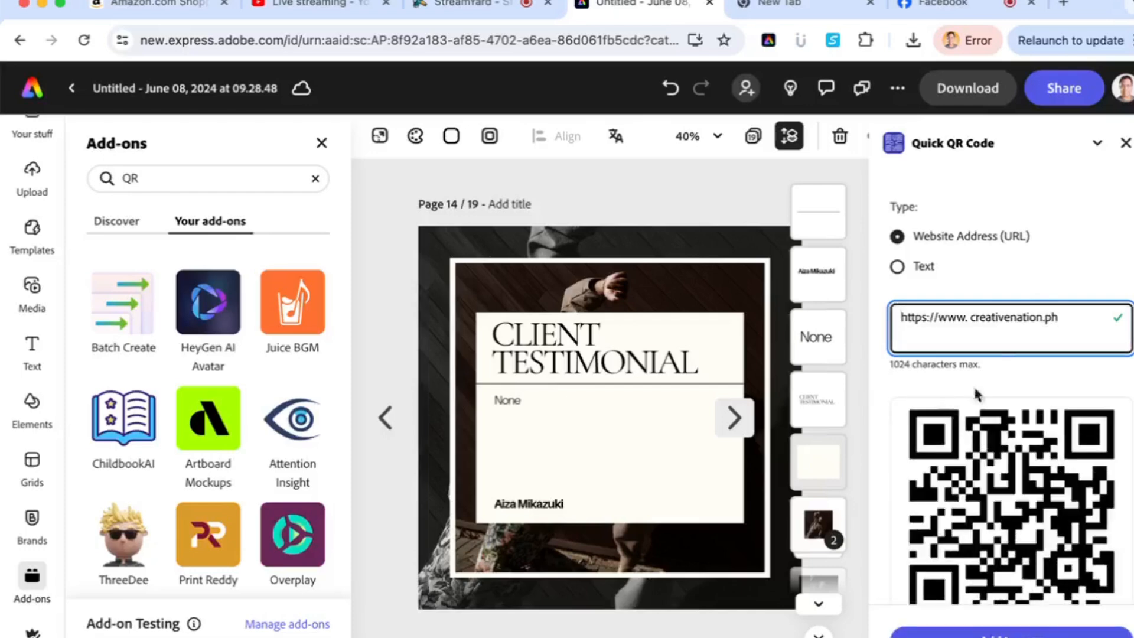
pyautogui.click(973, 317)
pyautogui.press('BackSpace')
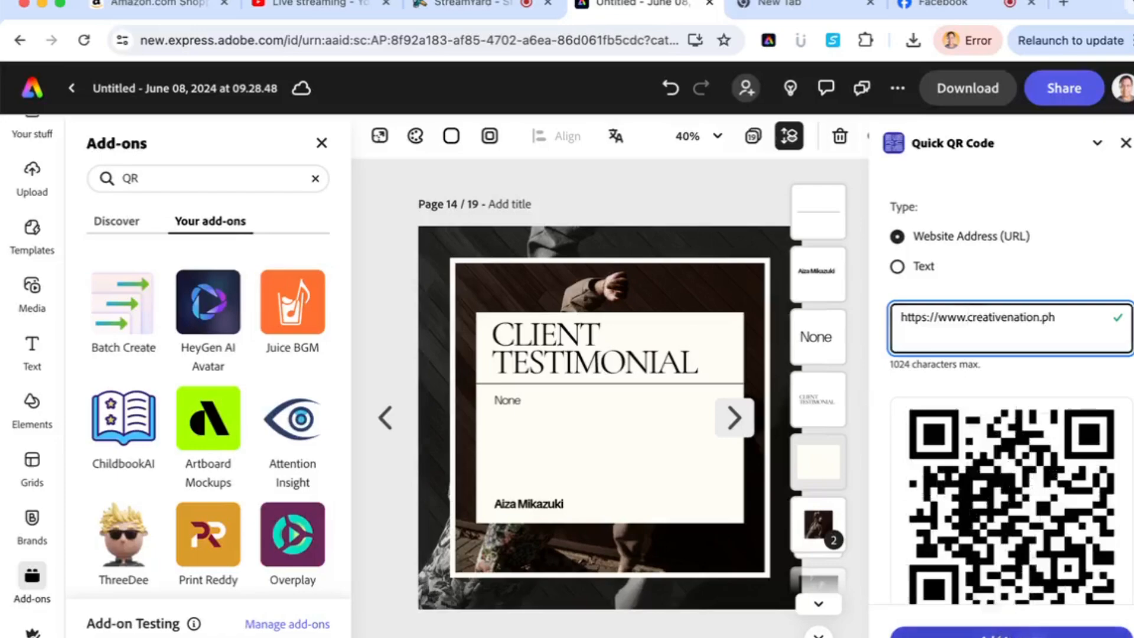
# Add the QR code to page 14 and shrink it into the lower-right corner of the testimonial frame
pyautogui.click(1010, 632)
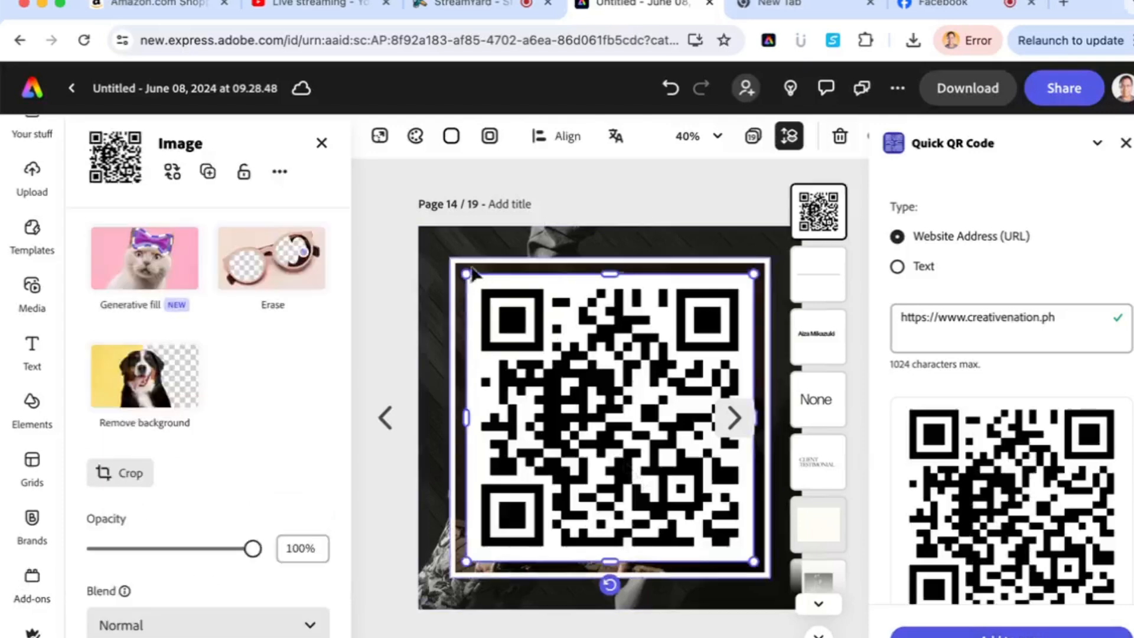
pyautogui.moveTo(470, 271); pyautogui.dragTo(675, 483)
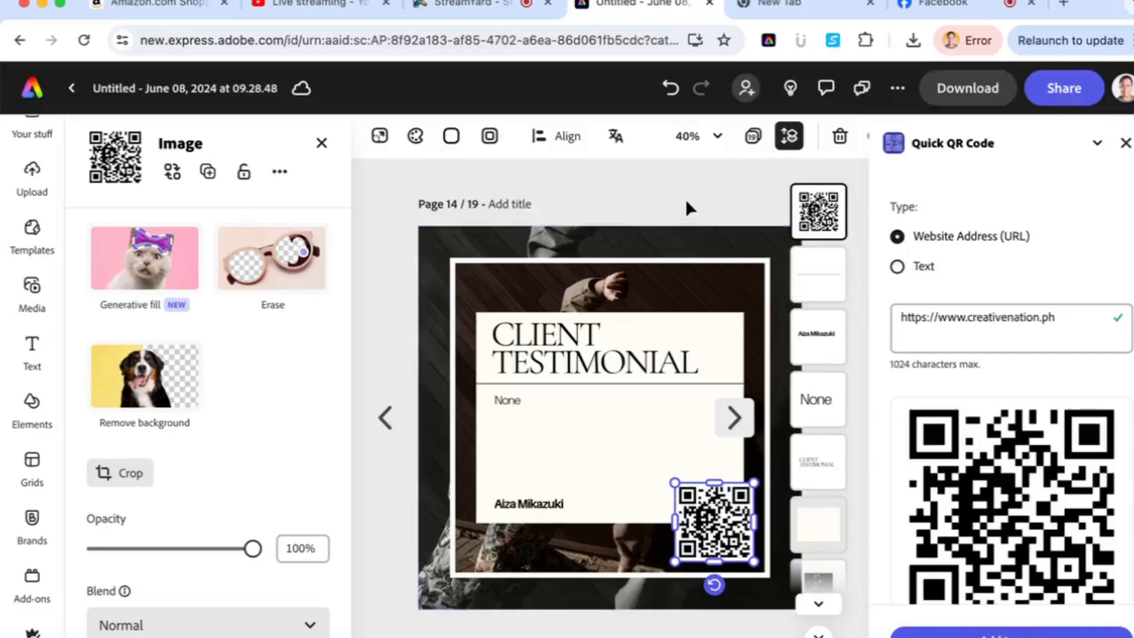
pyautogui.click(31, 584)
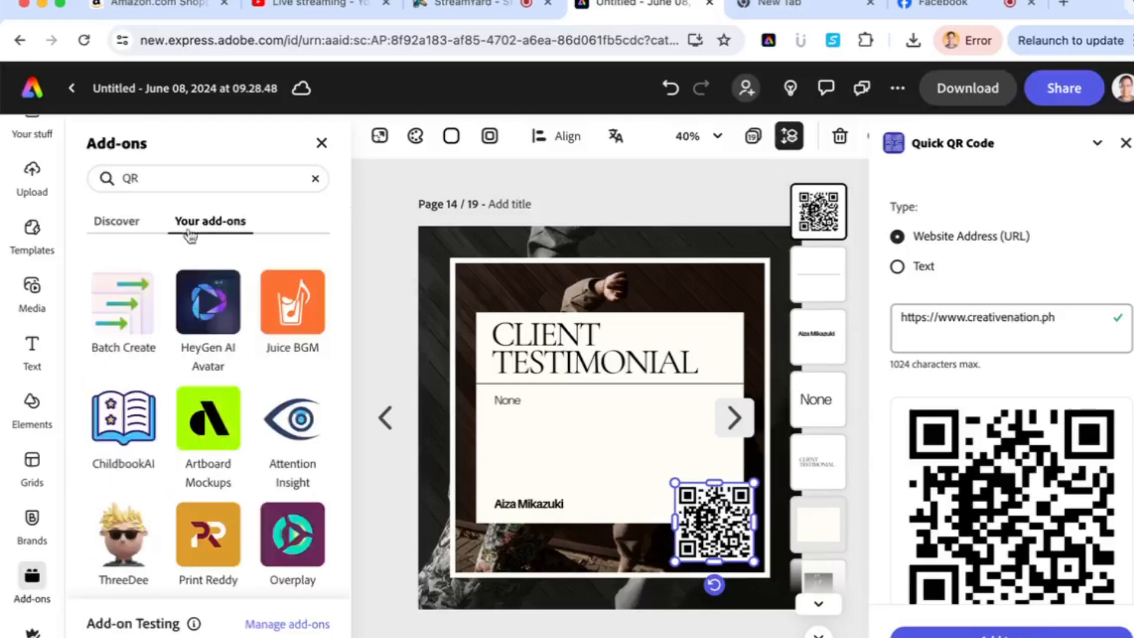
pyautogui.click(155, 177)
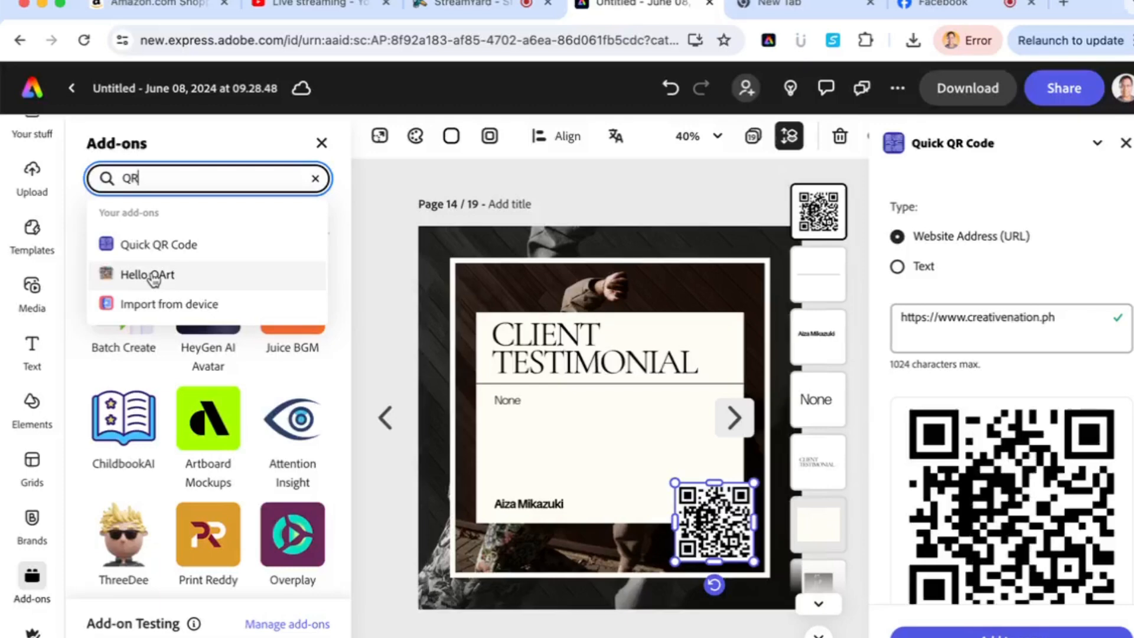
pyautogui.click(153, 278)
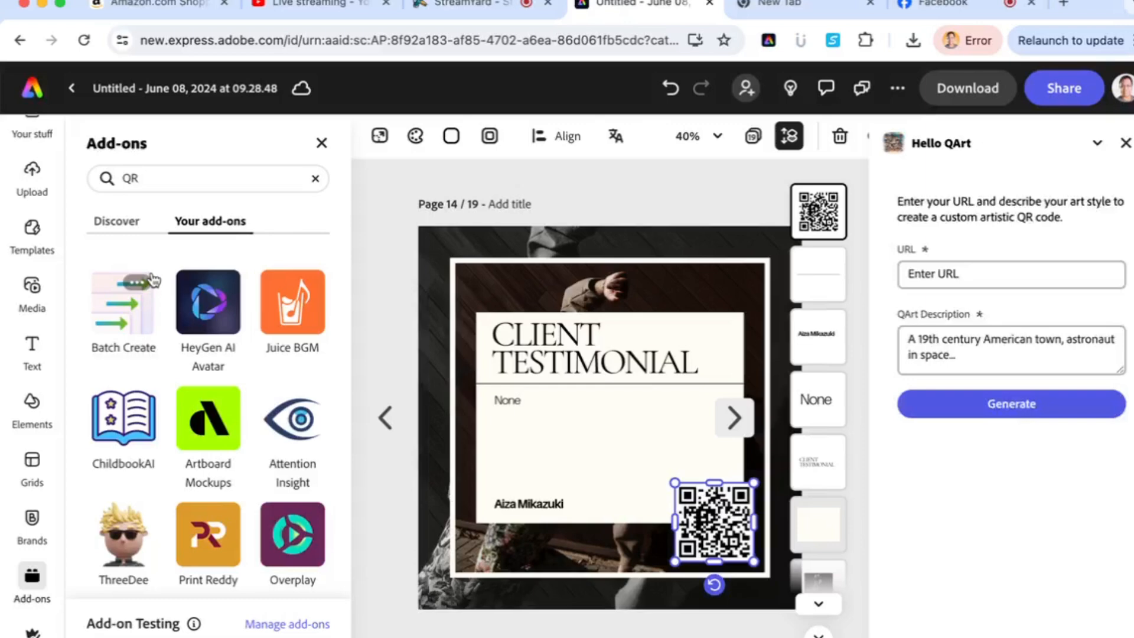
pyautogui.click(1015, 268)
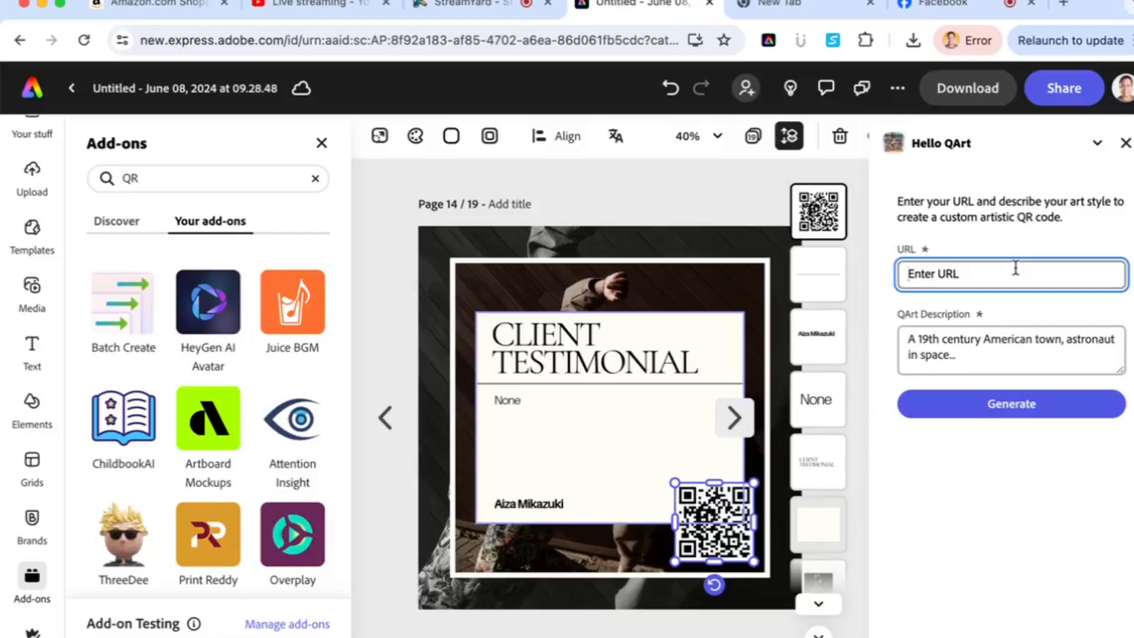
pyautogui.write('www.creativena')
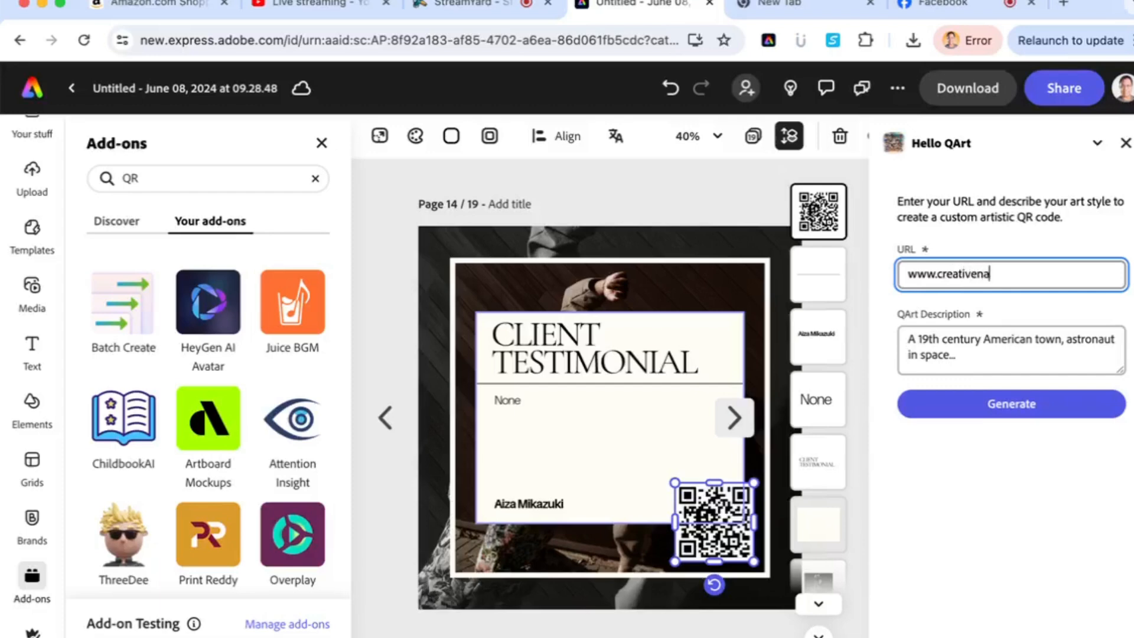
pyautogui.write('tion.ph')
# Try to generate the artistic QR code without entering a description
pyautogui.click(1033, 337)
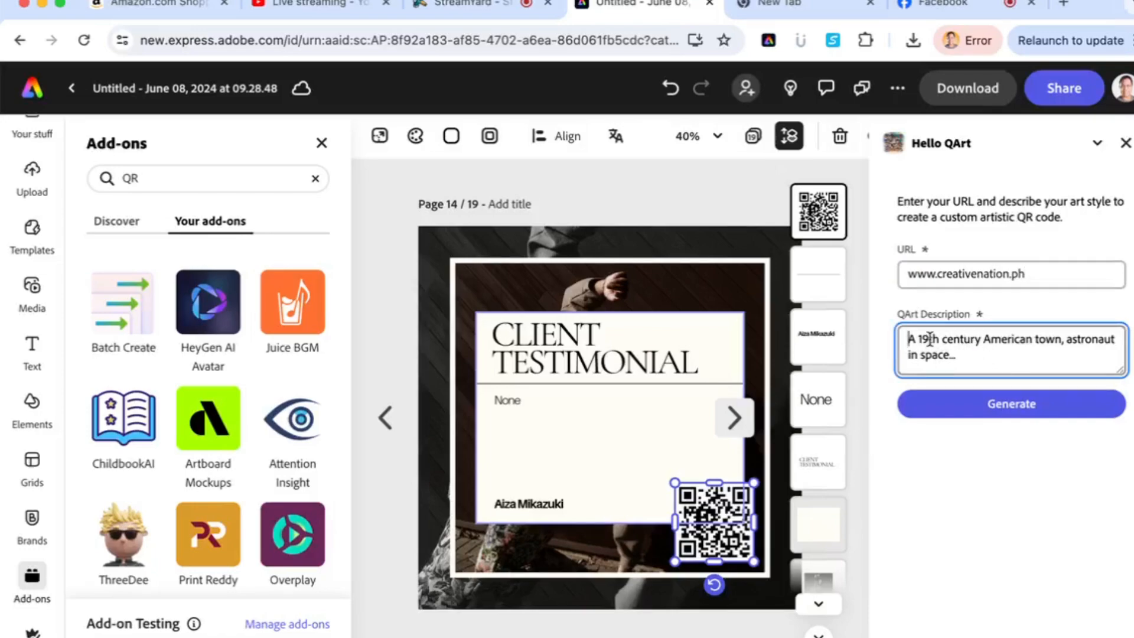
pyautogui.click(908, 338)
pyautogui.click(974, 404)
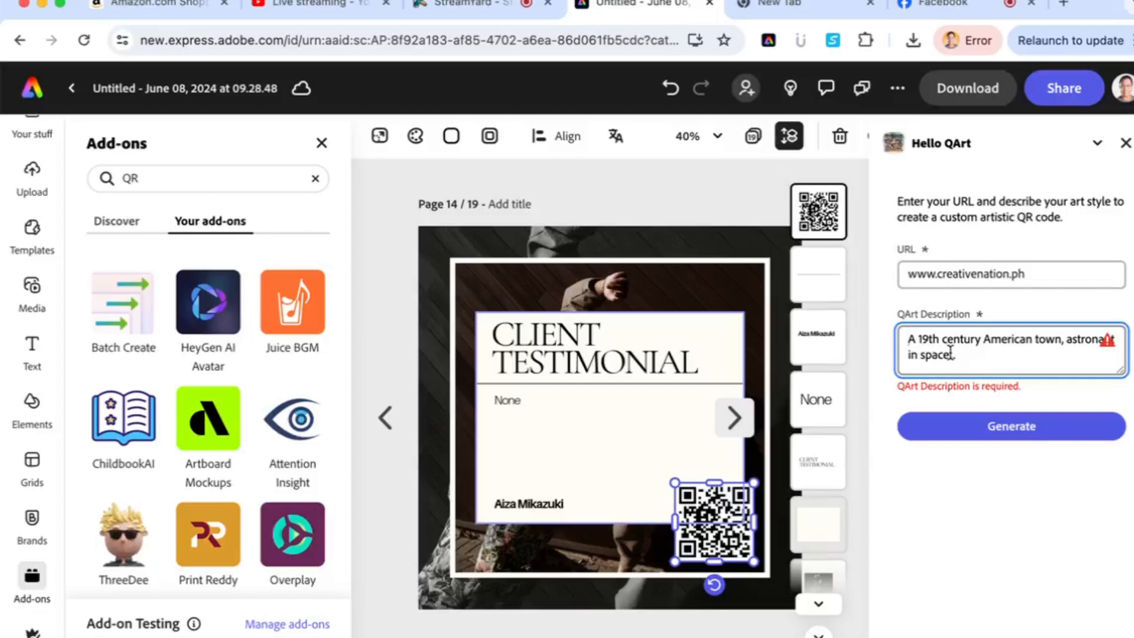
# Generate an artistic QR code with the description "A 21st century asian themed city with neon lights" for page 14
pyautogui.write('A')
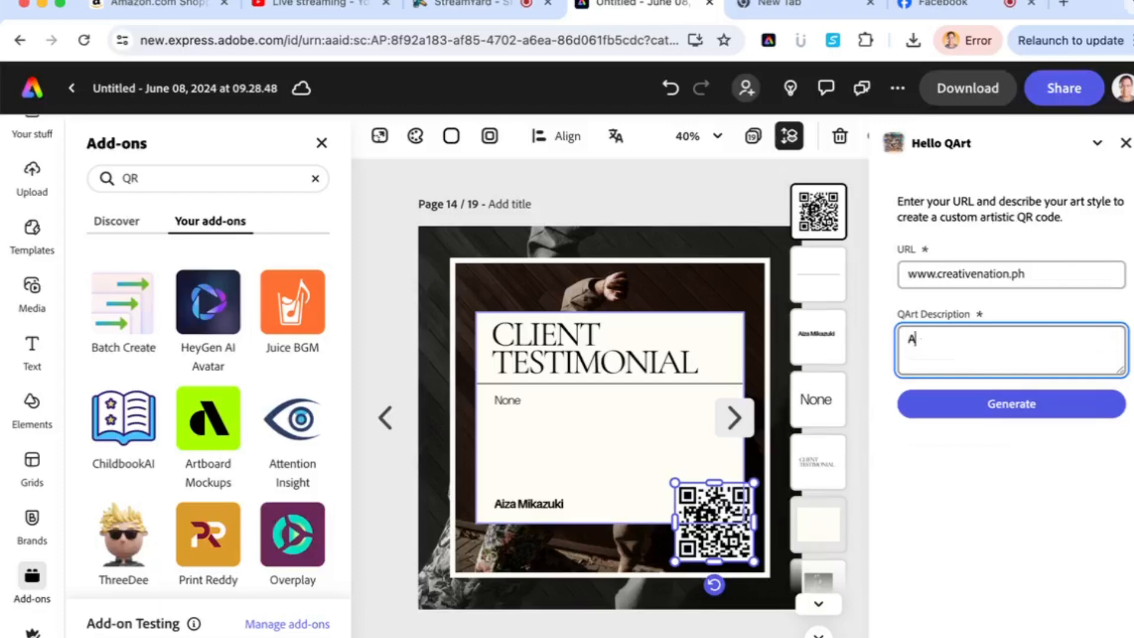
pyautogui.write(' 21st centrury asian t')
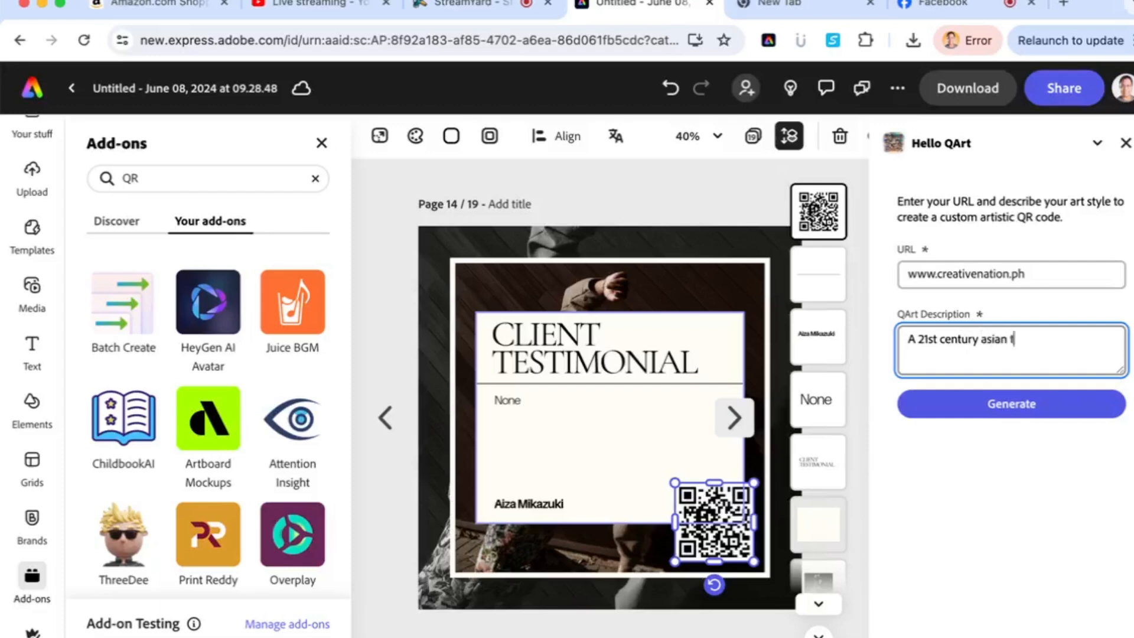
pyautogui.write('hemen')
pyautogui.press('BackSpace')
pyautogui.write('d city with ')
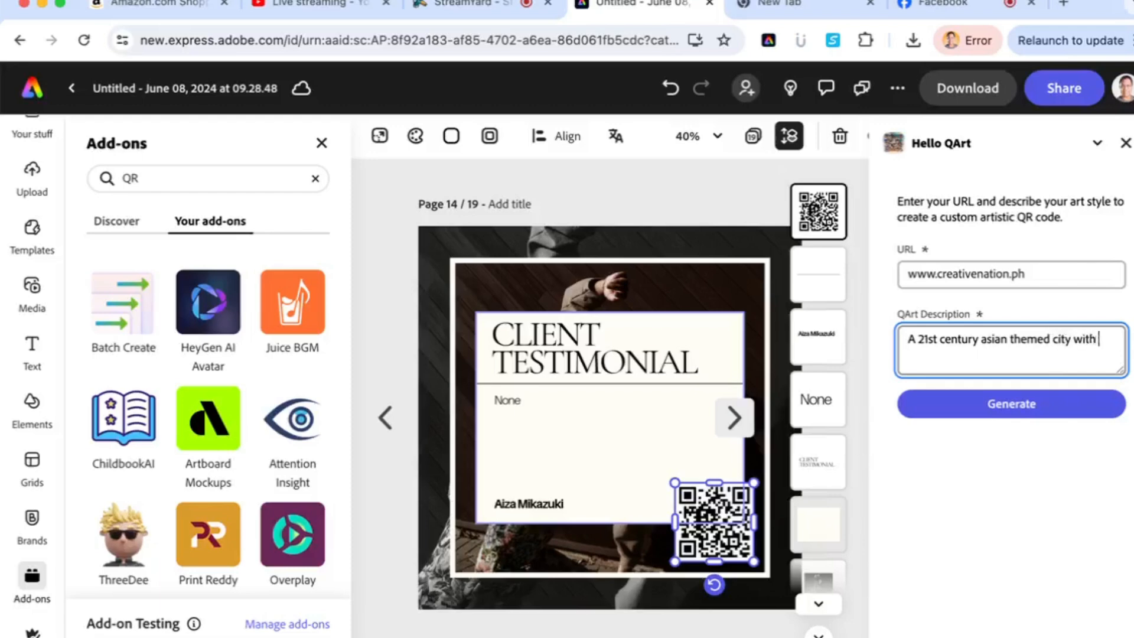
pyautogui.write('neon lights')
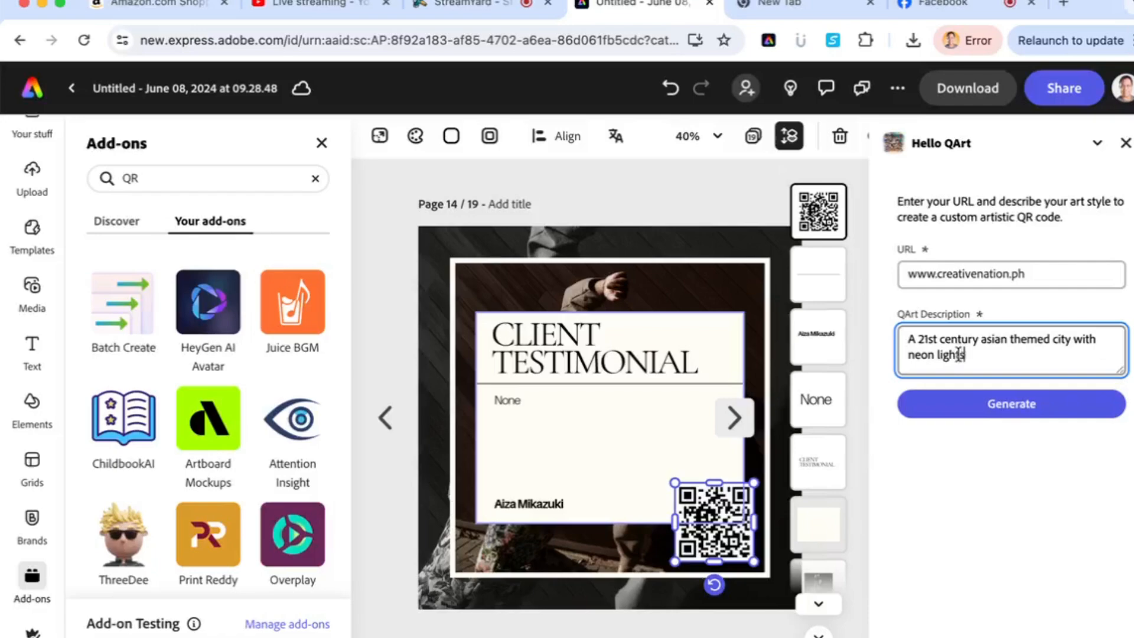
pyautogui.click(985, 417)
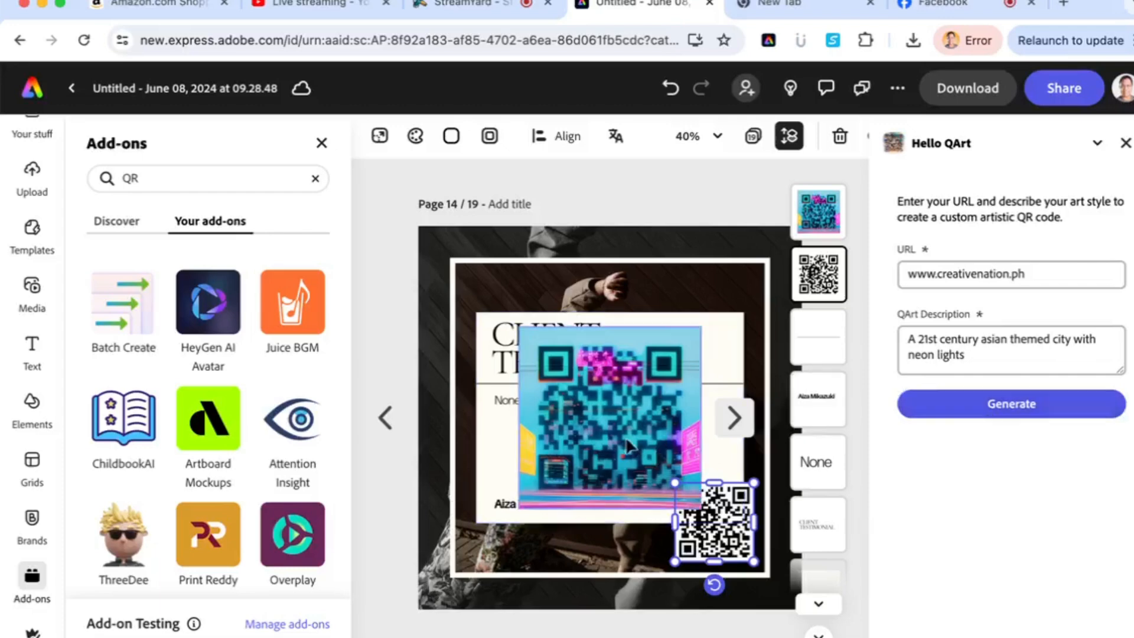
# Shrink the artistic QR code on page 14 to match the plain QR code and place it directly to that code's left
pyautogui.moveTo(618, 422); pyautogui.dragTo(544, 358)
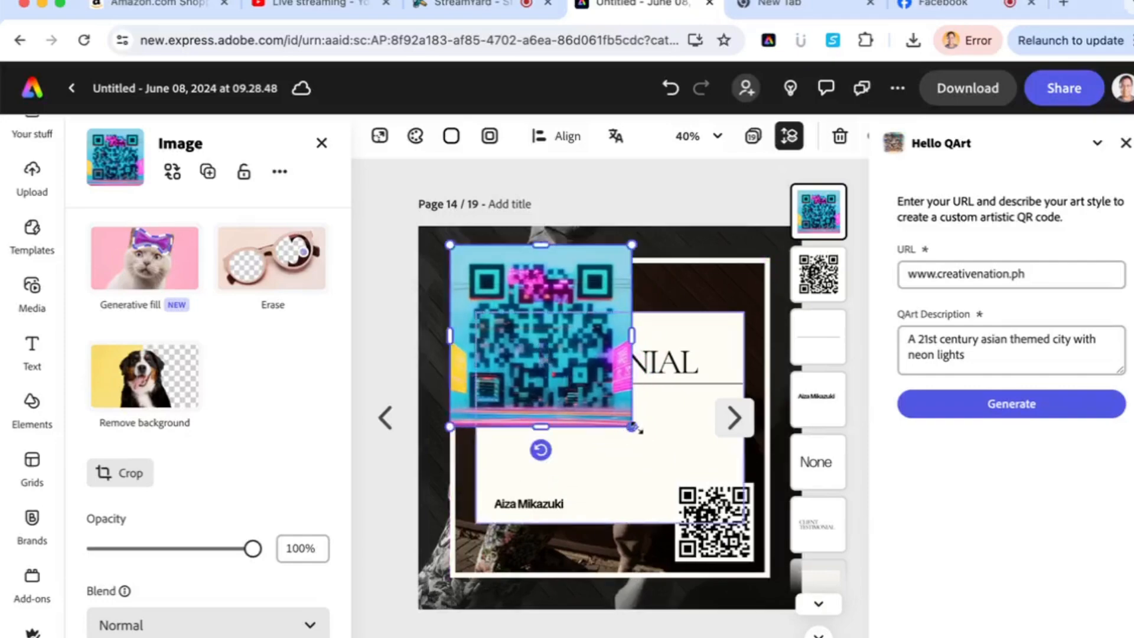
pyautogui.moveTo(631, 426); pyautogui.dragTo(717, 511)
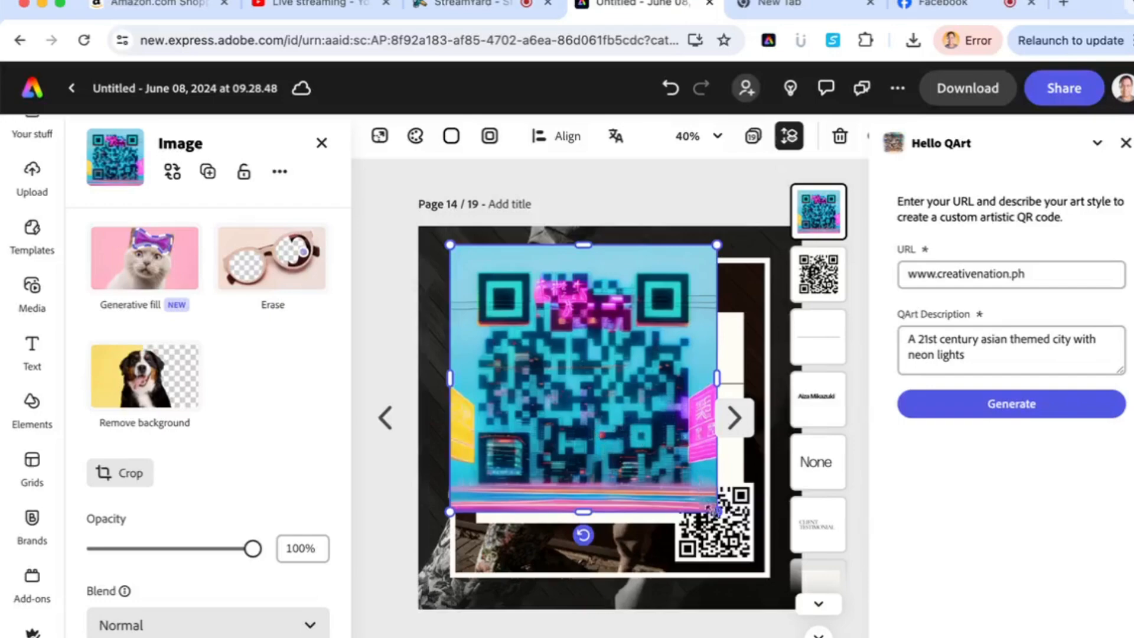
pyautogui.moveTo(716, 510); pyautogui.dragTo(588, 383)
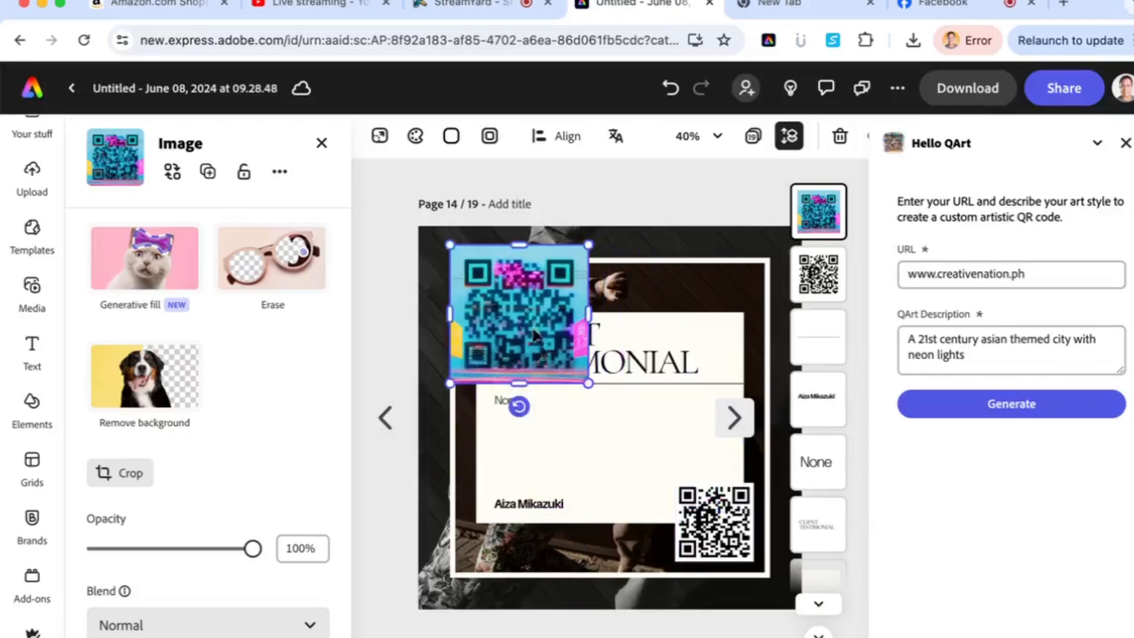
pyautogui.moveTo(533, 334); pyautogui.dragTo(606, 497)
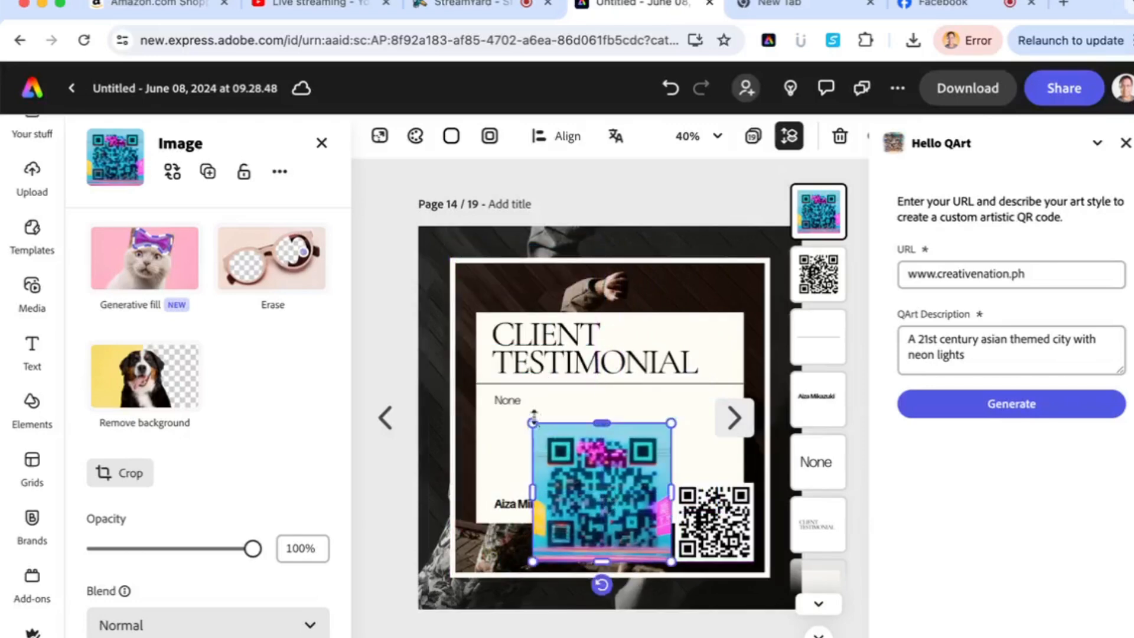
pyautogui.moveTo(534, 421); pyautogui.dragTo(588, 486)
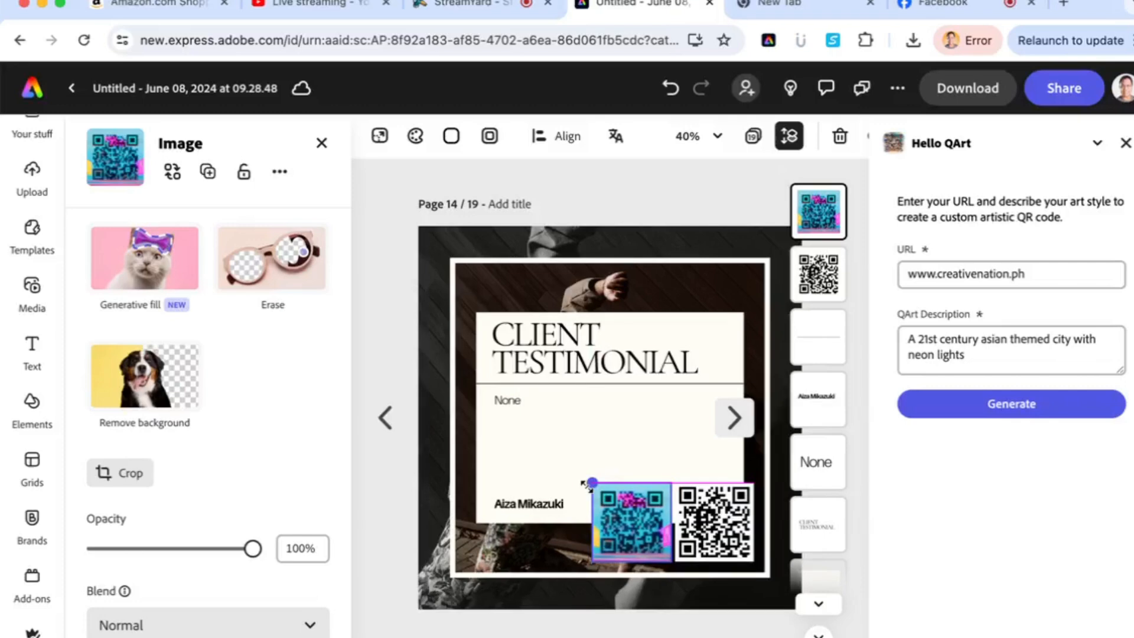
pyautogui.click(388, 460)
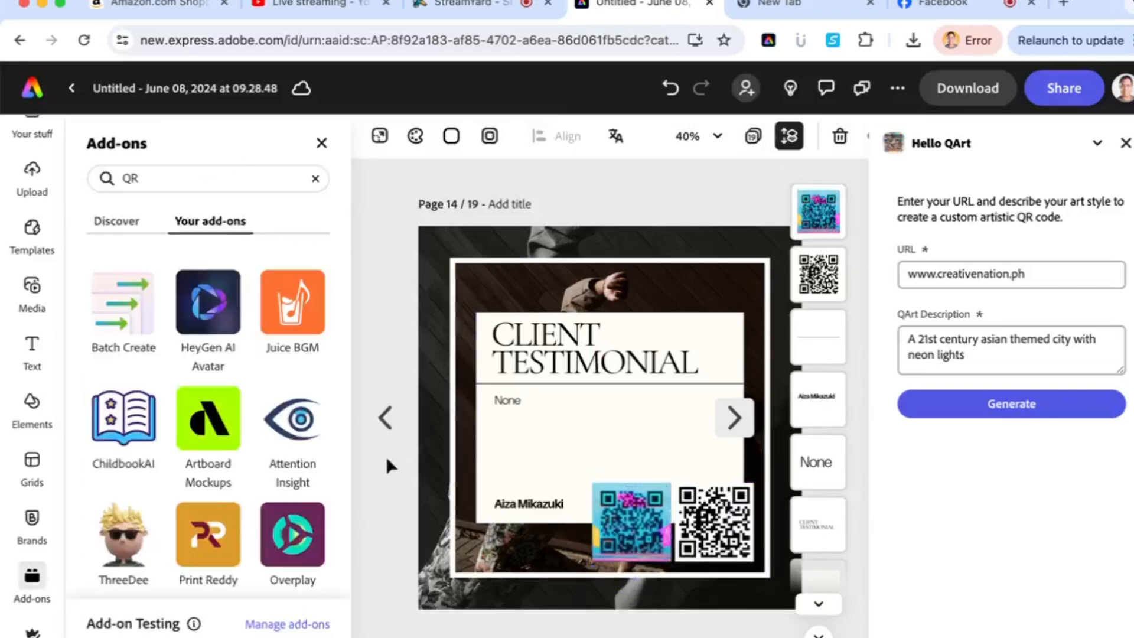
# Go to page 15 and consult the Utility section of the Addons note before returning to the design
pyautogui.click(733, 440)
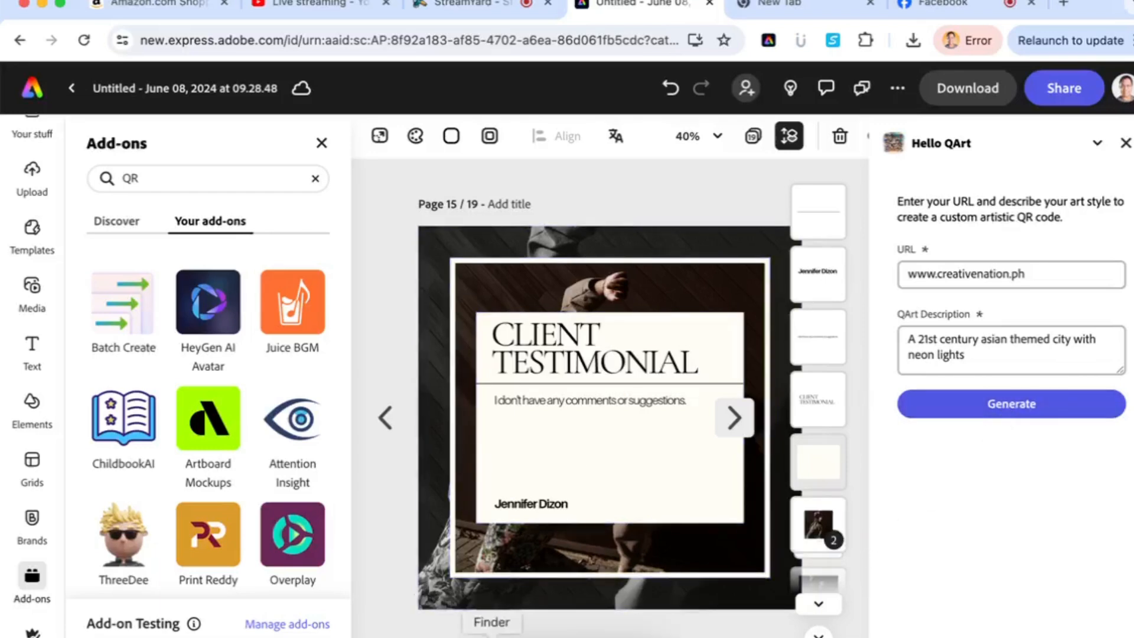
pyautogui.click(563, 635)
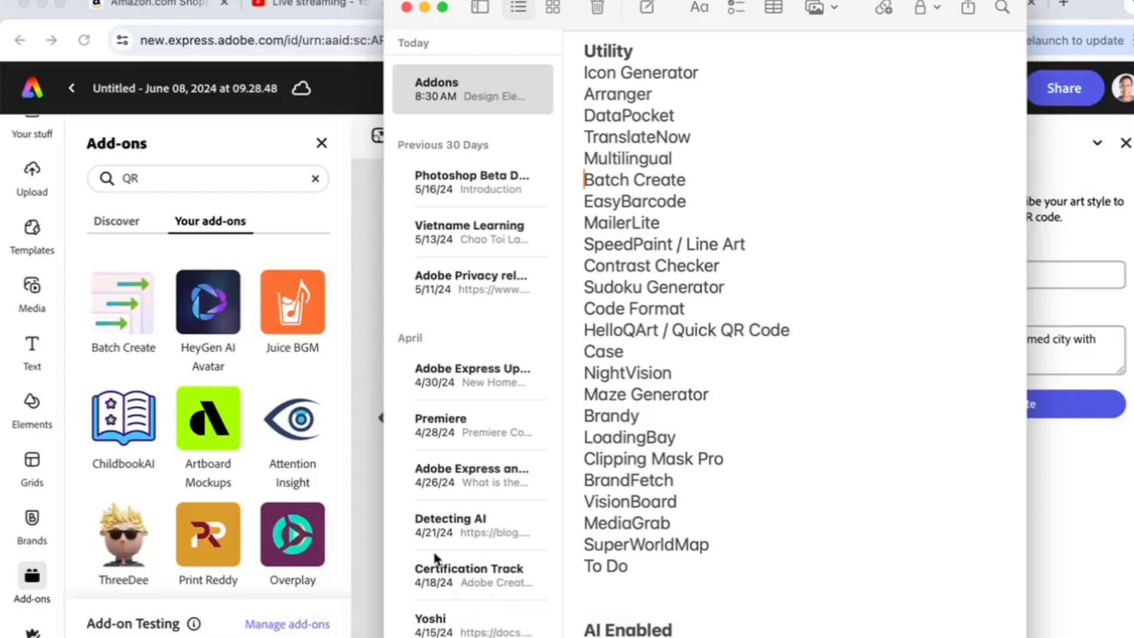
pyautogui.click(361, 474)
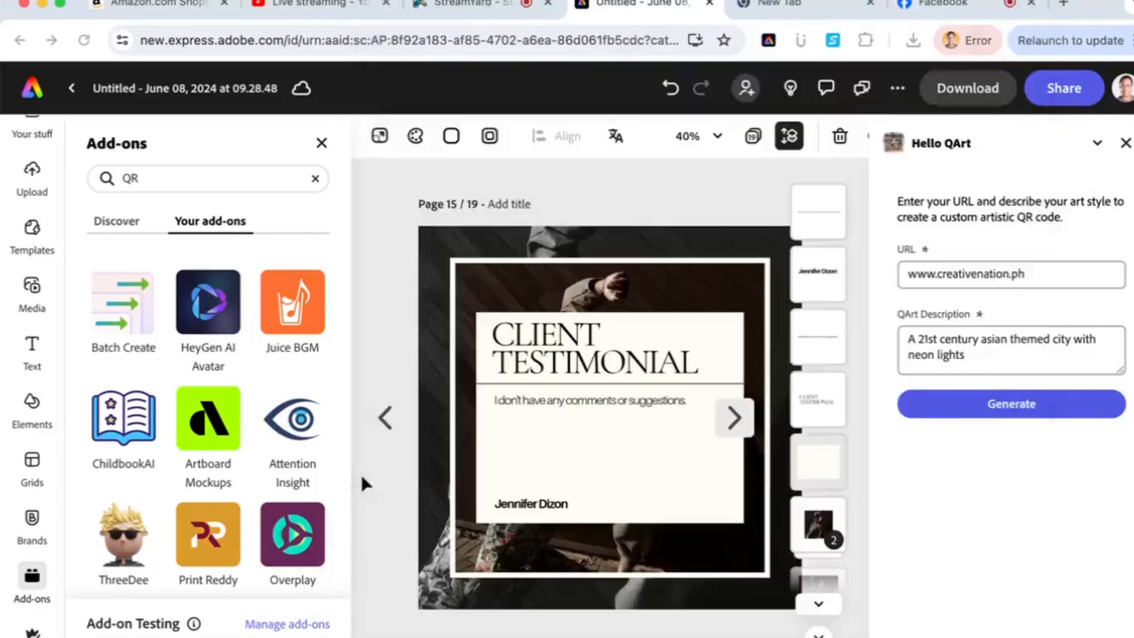
# Search the add-ons for "contrast" and open Contrast Checker
pyautogui.click(157, 178)
pyautogui.press('BackSpace')
pyautogui.press('BackSpace')
pyautogui.write('cont')
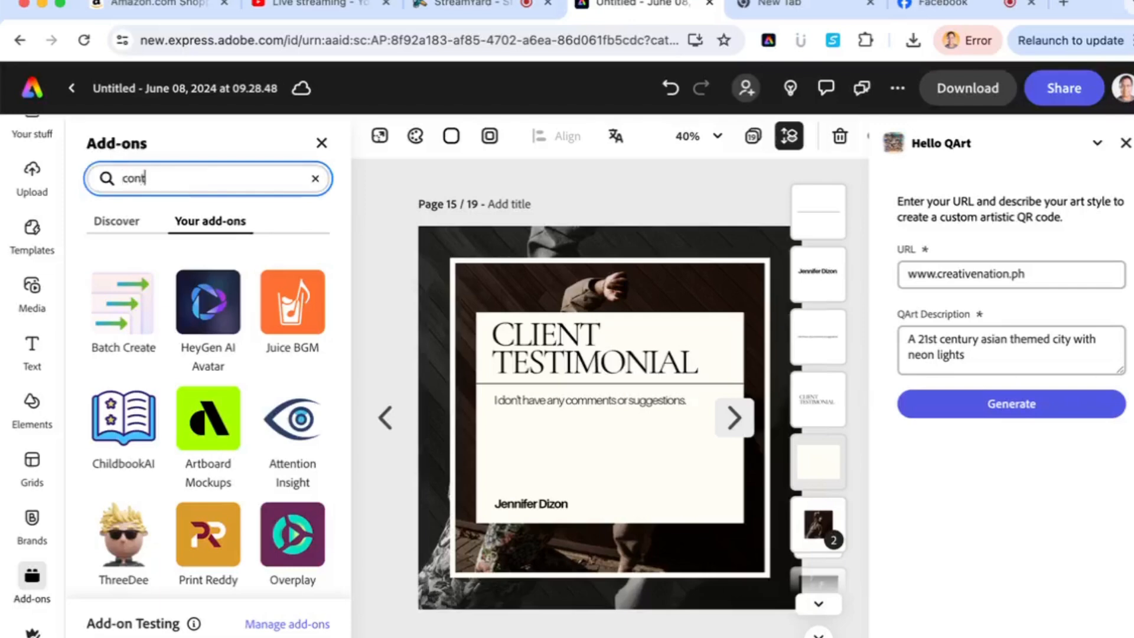
pyautogui.write('rast')
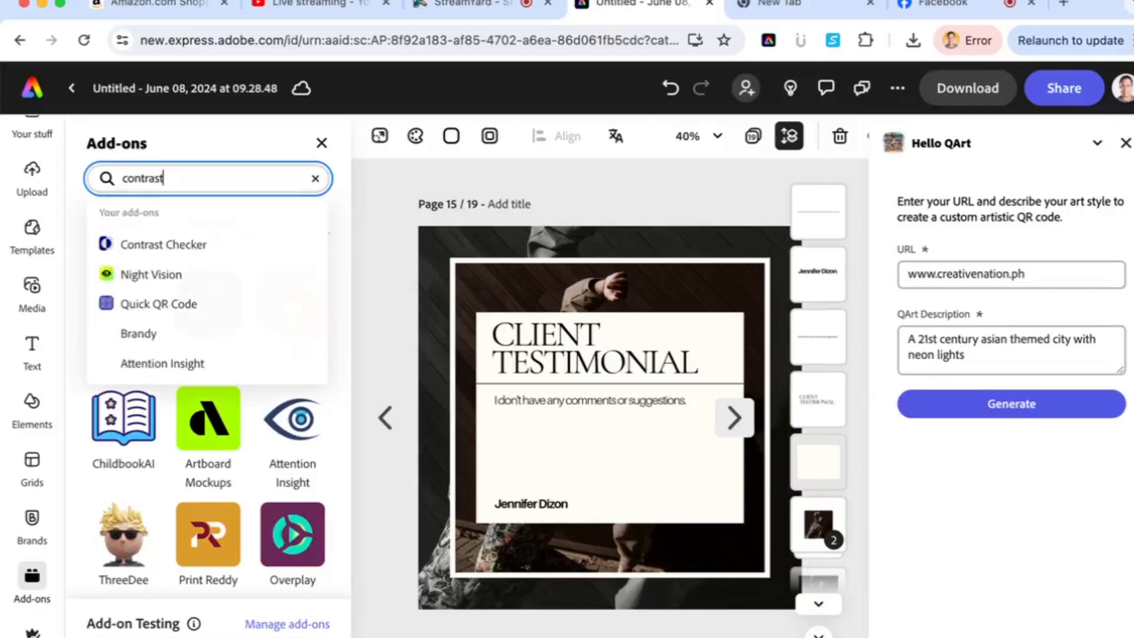
pyautogui.click(157, 245)
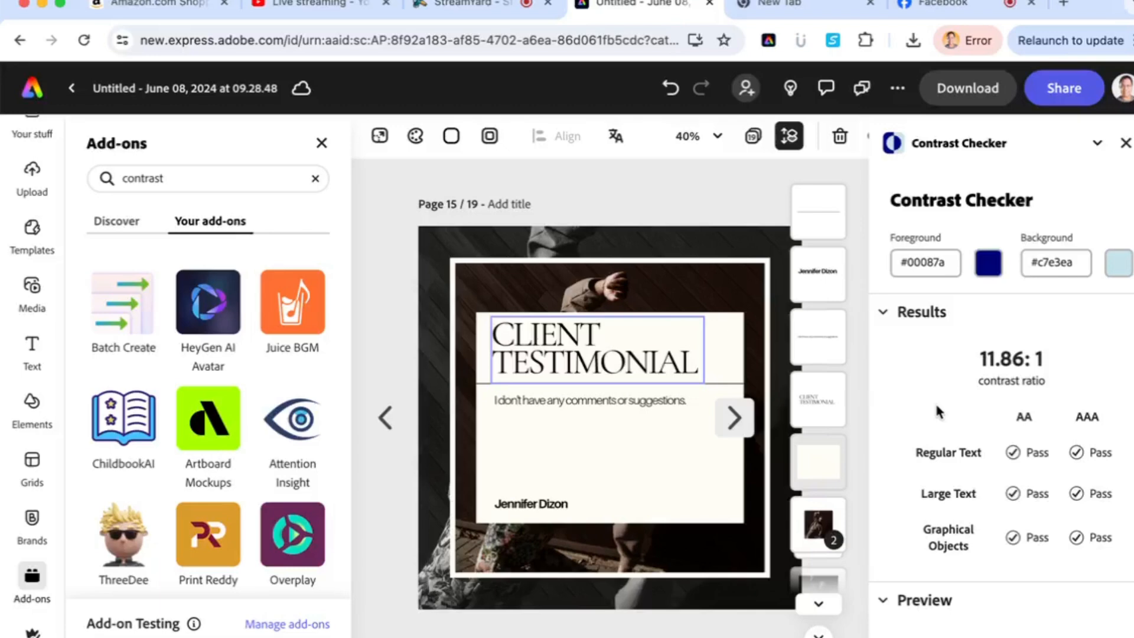
# Examine Contrast Checker's AA and AAA results and its previews for large text, regular text and graphical objects
pyautogui.scroll(-5, 904, 411)
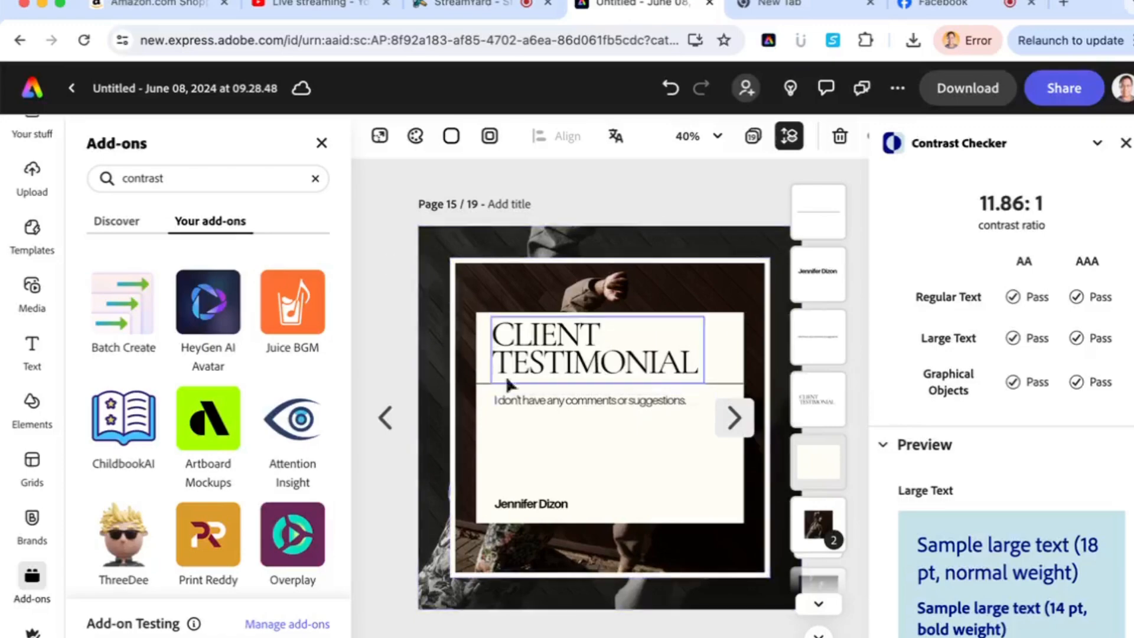
pyautogui.scroll(4, 976, 436)
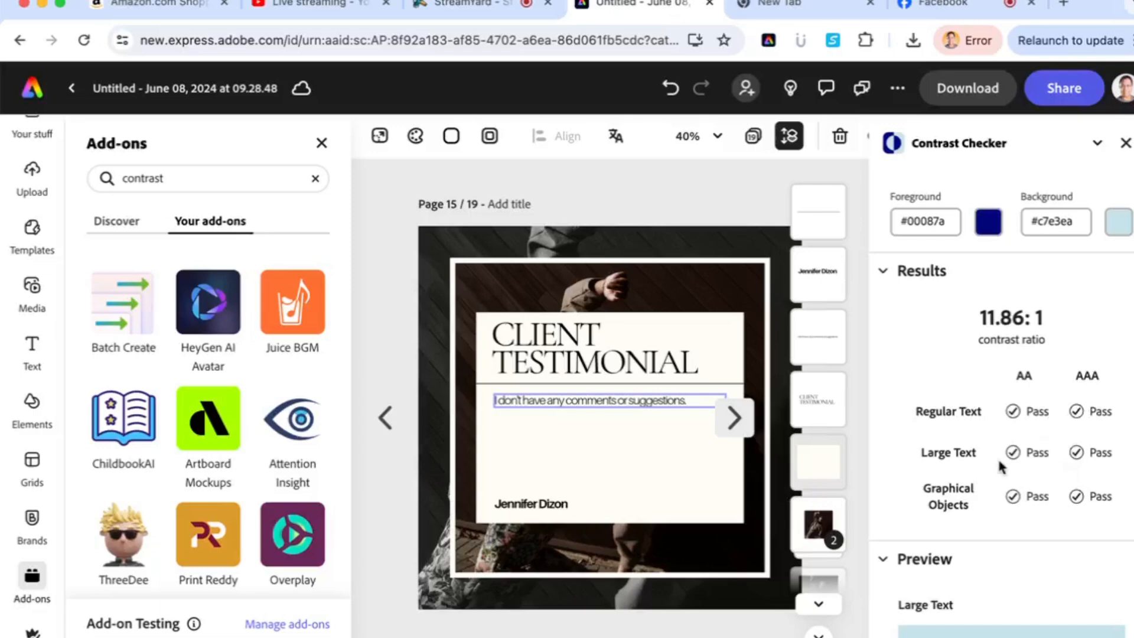
pyautogui.scroll(-7, 998, 457)
pyautogui.scroll(-3, 1000, 465)
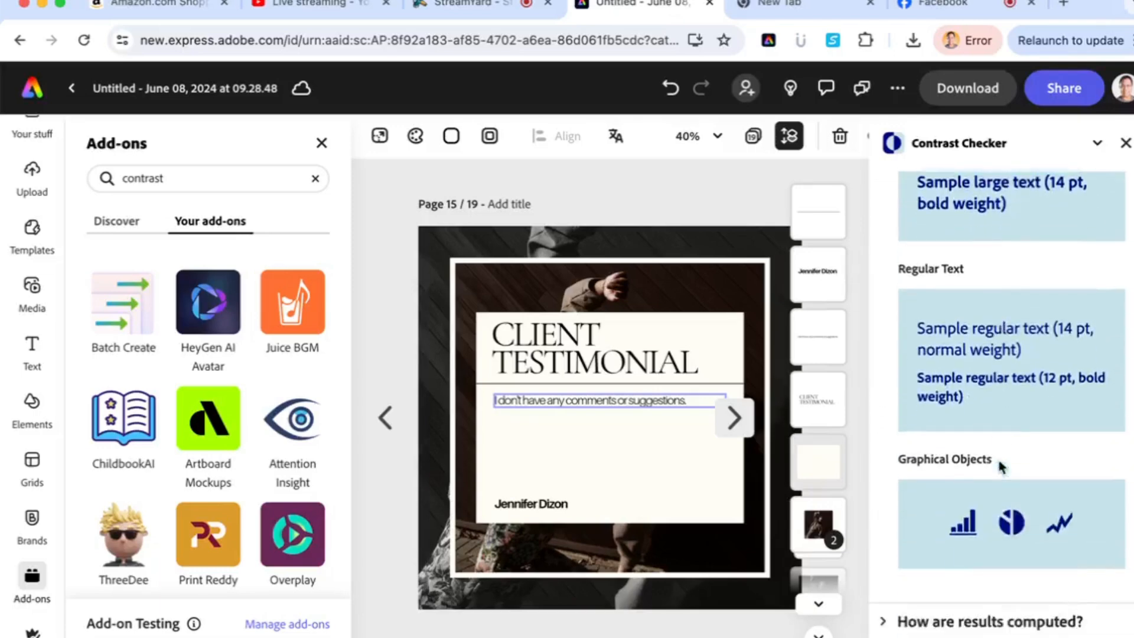
pyautogui.scroll(3, 1000, 467)
pyautogui.scroll(-3, 1000, 467)
# Expand "How are results computed?" and read the WCAG criteria and the explanation of why contrast is important
pyautogui.click(886, 621)
pyautogui.scroll(-5, 971, 562)
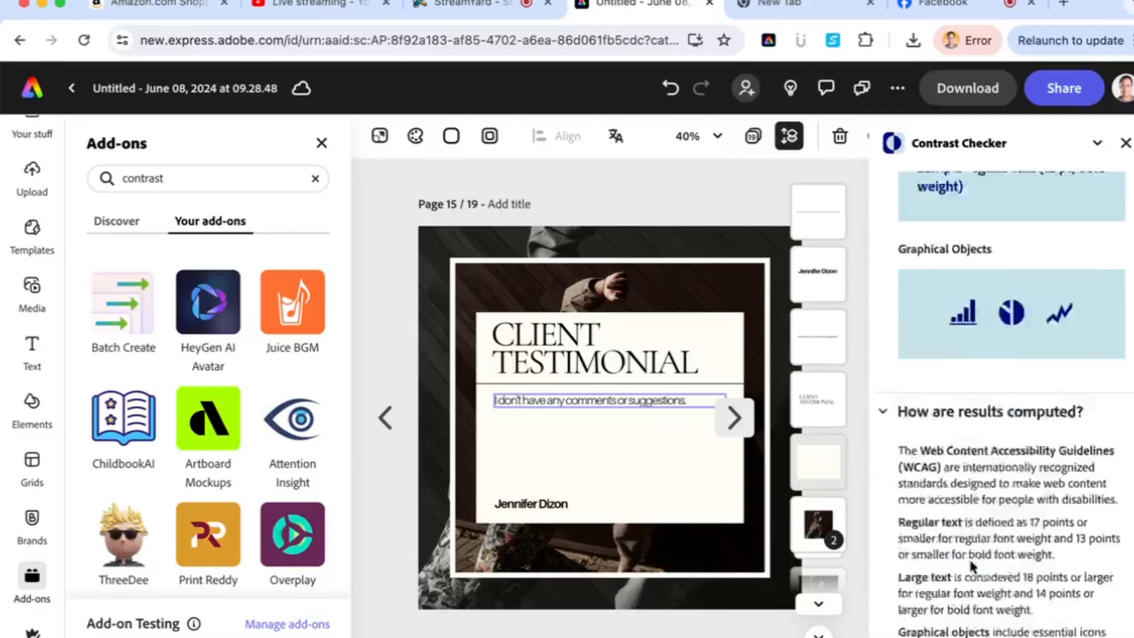
pyautogui.scroll(-3, 971, 566)
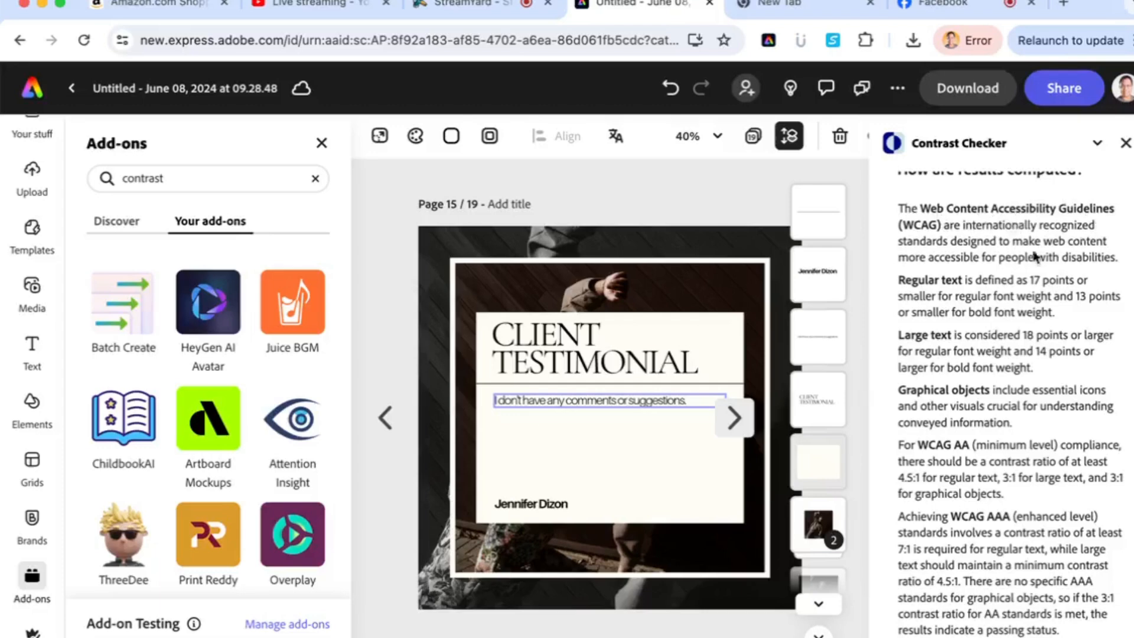
pyautogui.scroll(-1, 976, 328)
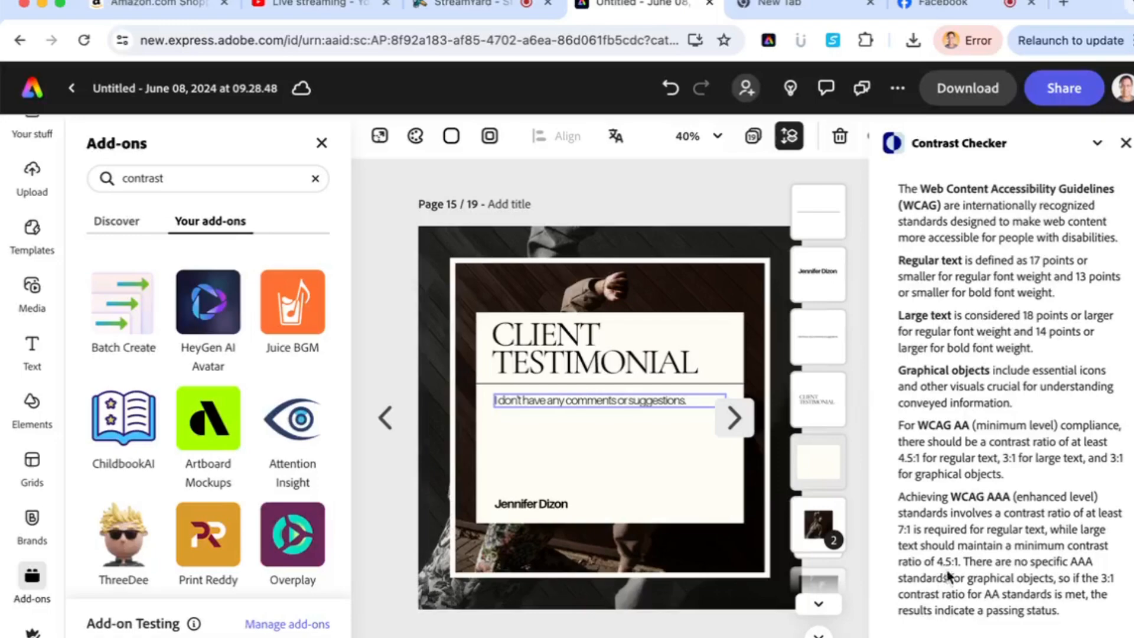
pyautogui.scroll(-5, 950, 573)
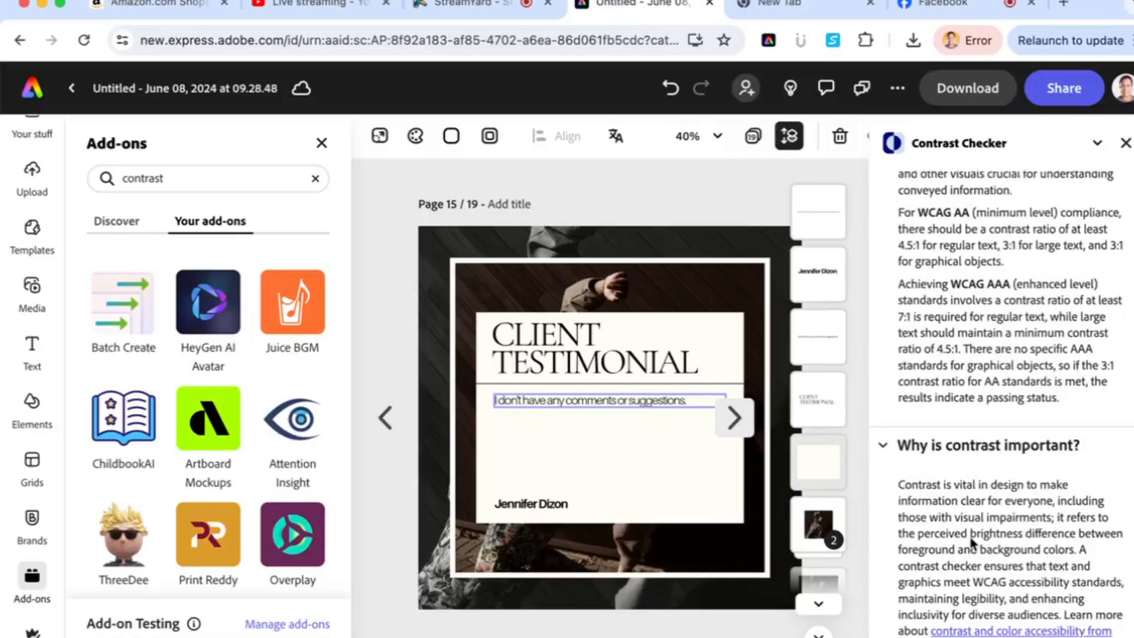
pyautogui.scroll(20, 971, 541)
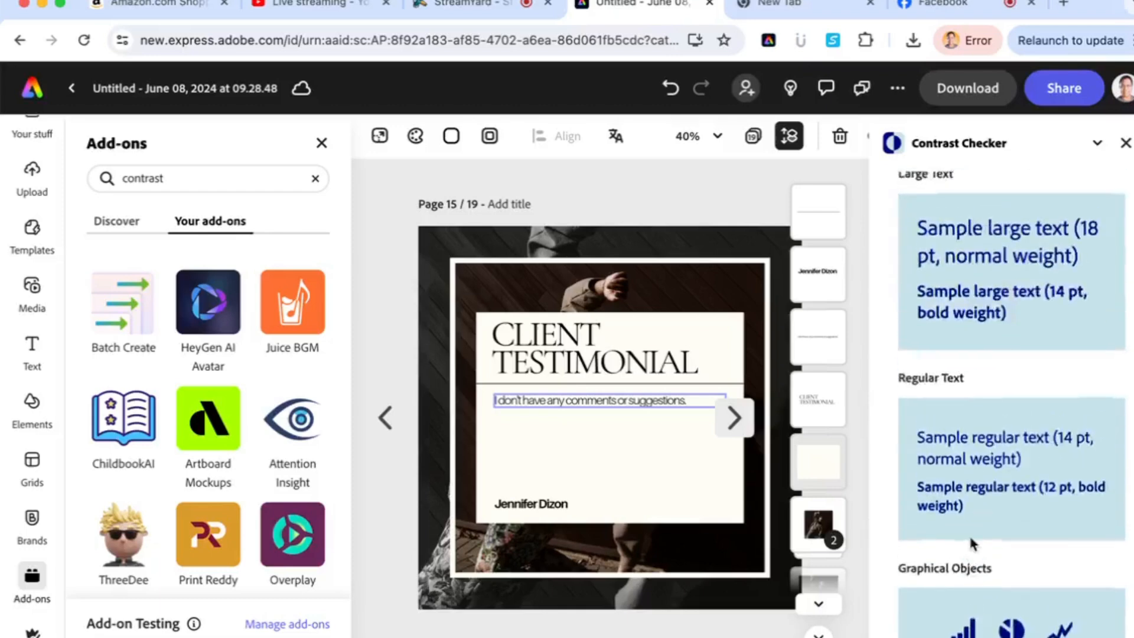
pyautogui.scroll(6, 972, 544)
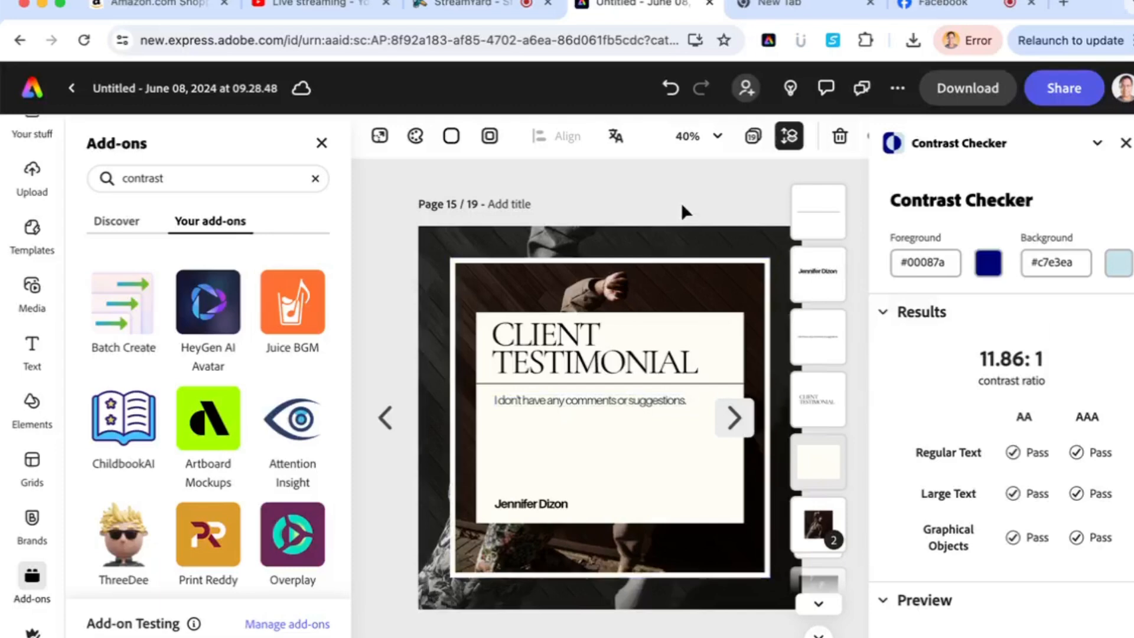
pyautogui.click(385, 423)
pyautogui.click(385, 423)
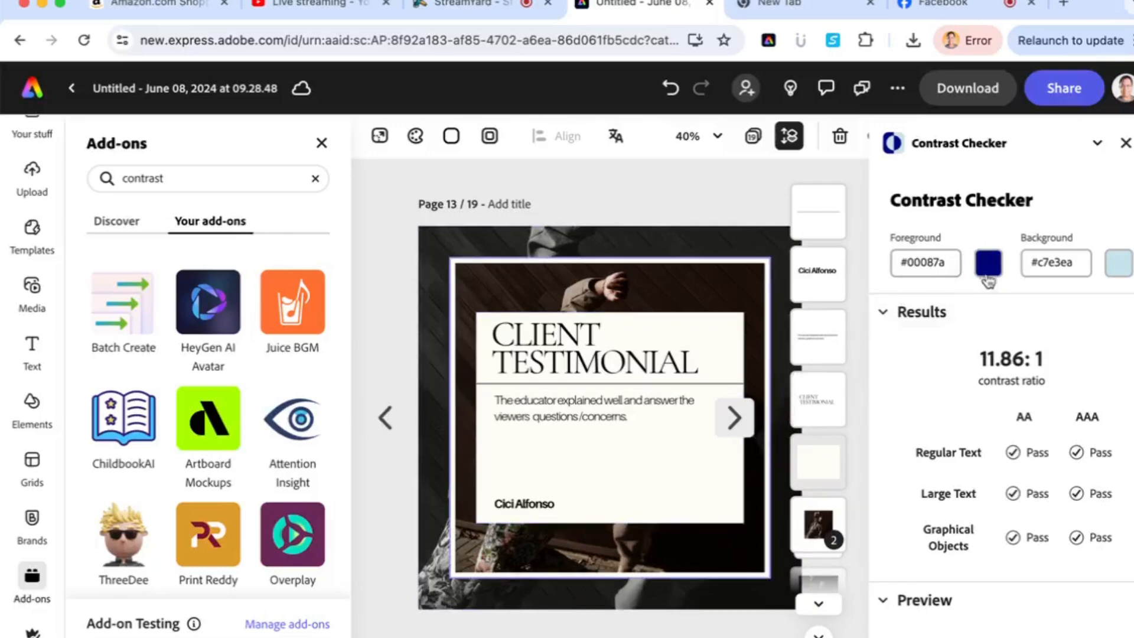
pyautogui.click(734, 422)
pyautogui.click(734, 422)
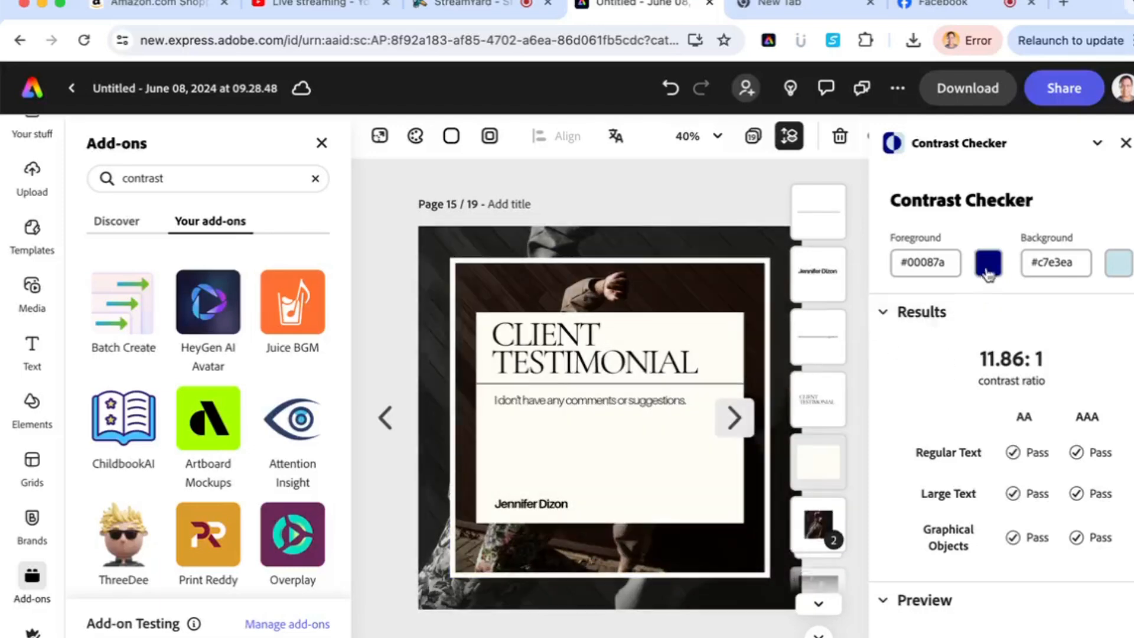
# Set the Contrast Checker foreground colour to bright red #f00000
pyautogui.click(988, 263)
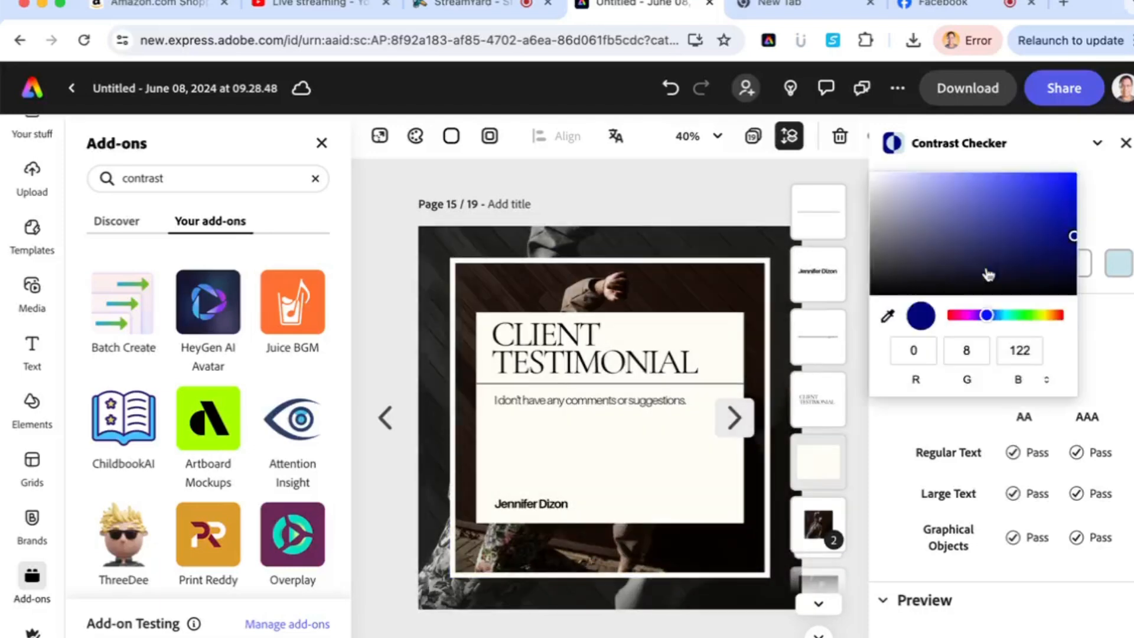
pyautogui.click(952, 316)
pyautogui.moveTo(953, 317); pyautogui.dragTo(944, 316)
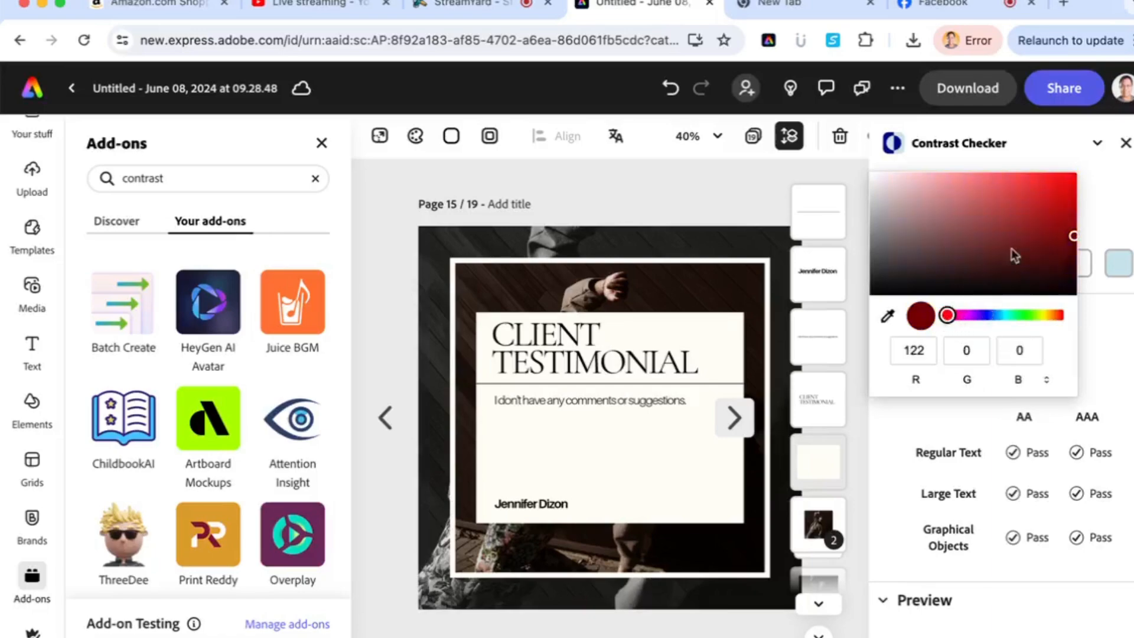
pyautogui.moveTo(1047, 208); pyautogui.dragTo(1081, 178)
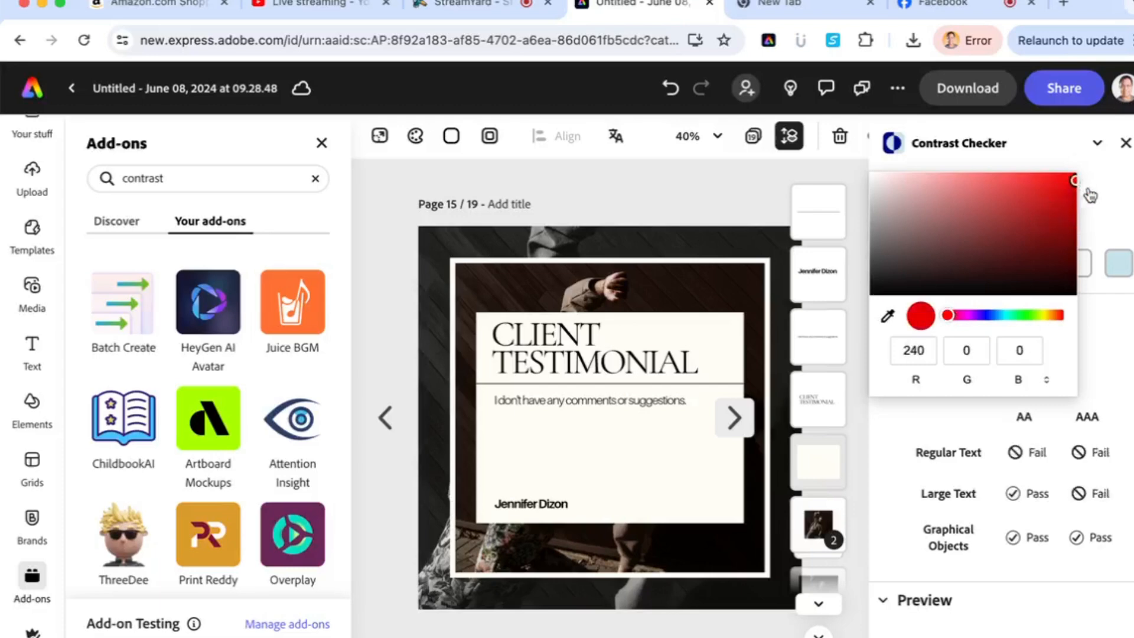
pyautogui.click(1107, 205)
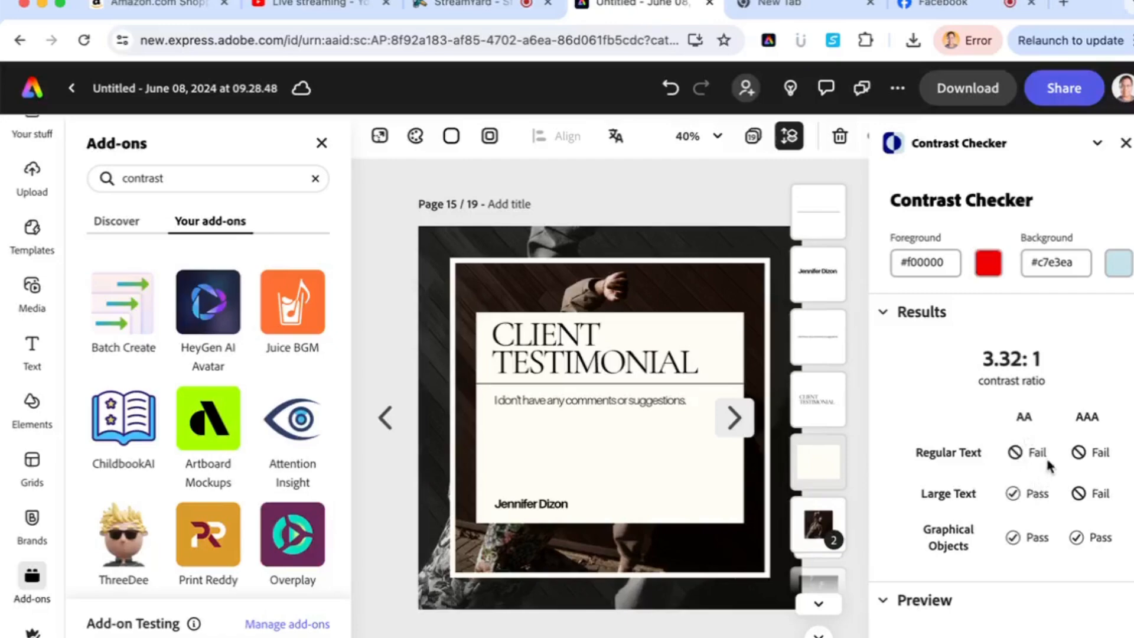
# Darken the Contrast Checker foreground colour to #700000
pyautogui.click(990, 269)
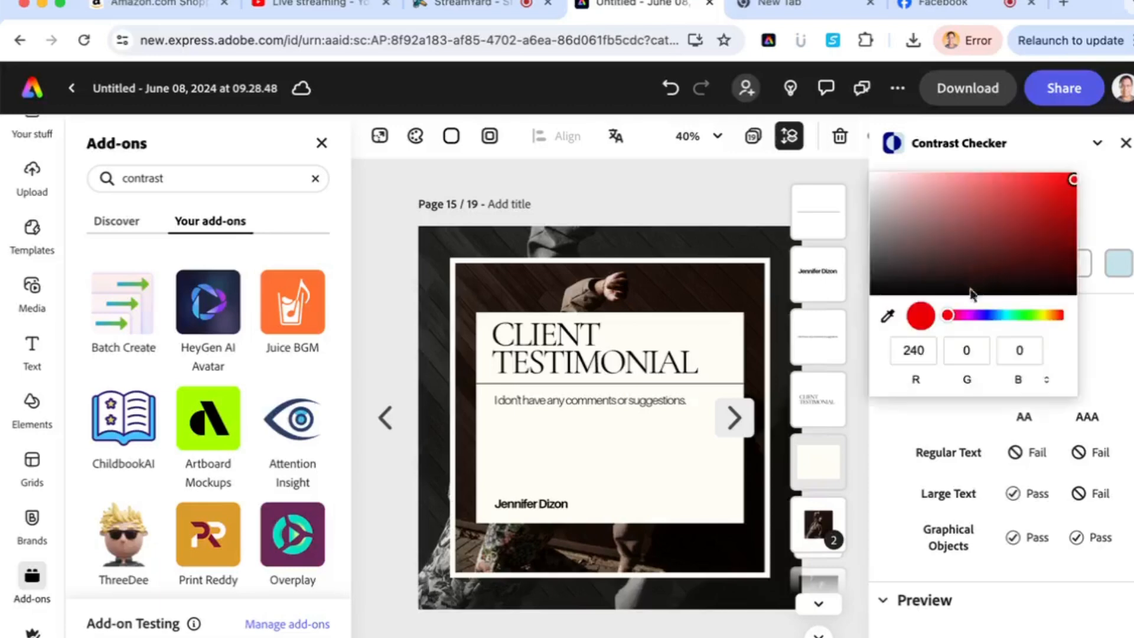
pyautogui.moveTo(1063, 238); pyautogui.dragTo(1074, 240)
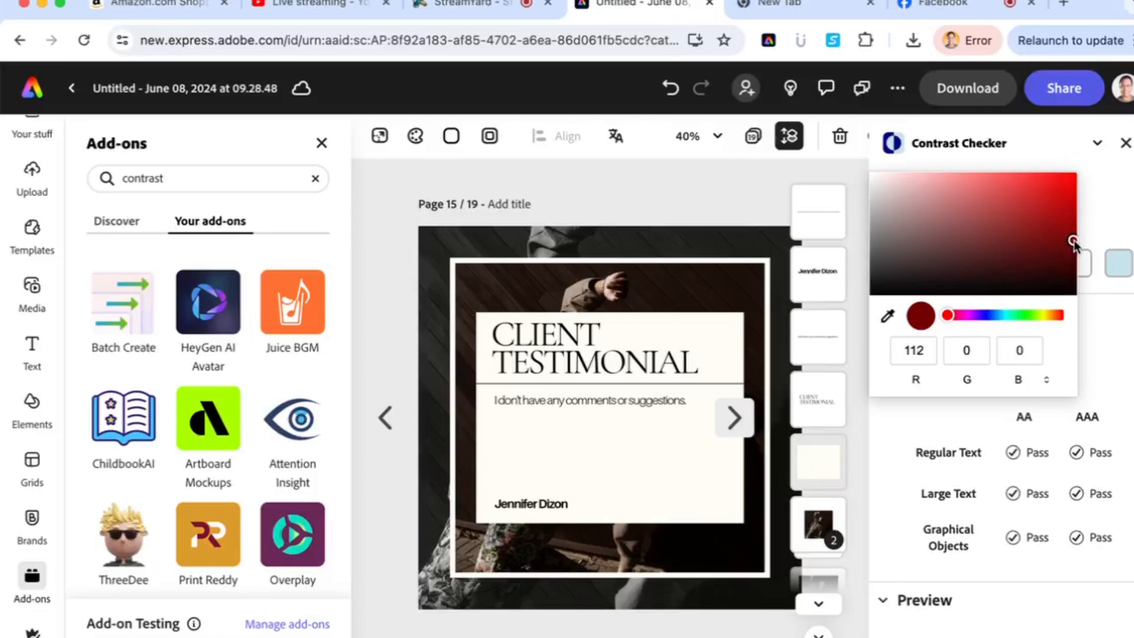
pyautogui.click(1109, 237)
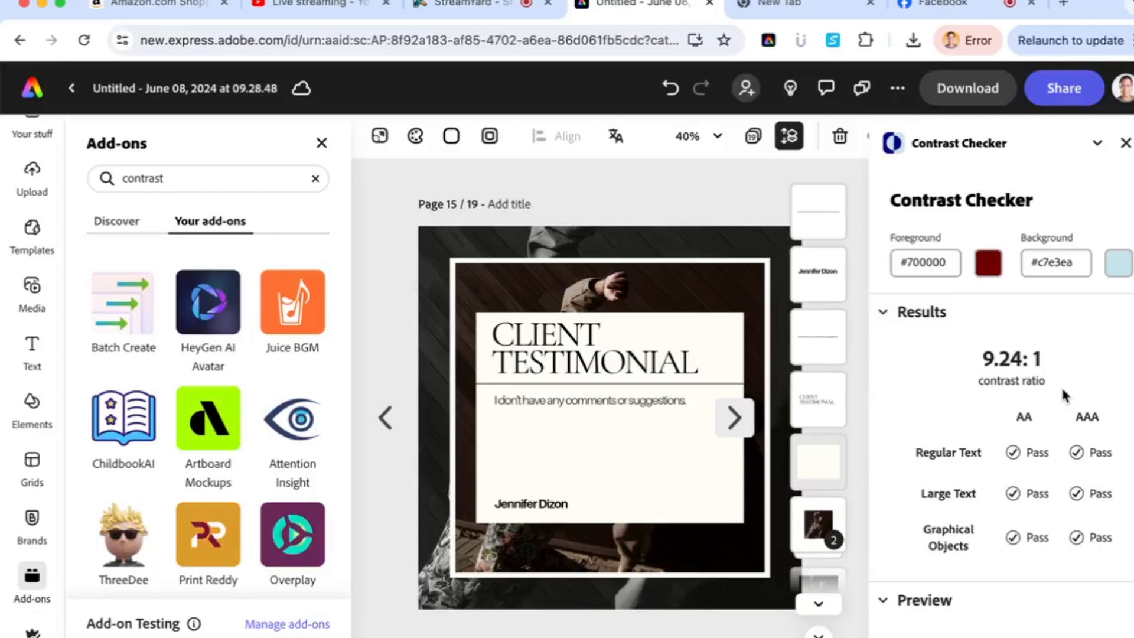
# Set the Contrast Checker background to #fffef5 by sampling the cream testimonial card on page 15 with the eyedropper
pyautogui.click(1115, 260)
pyautogui.click(887, 319)
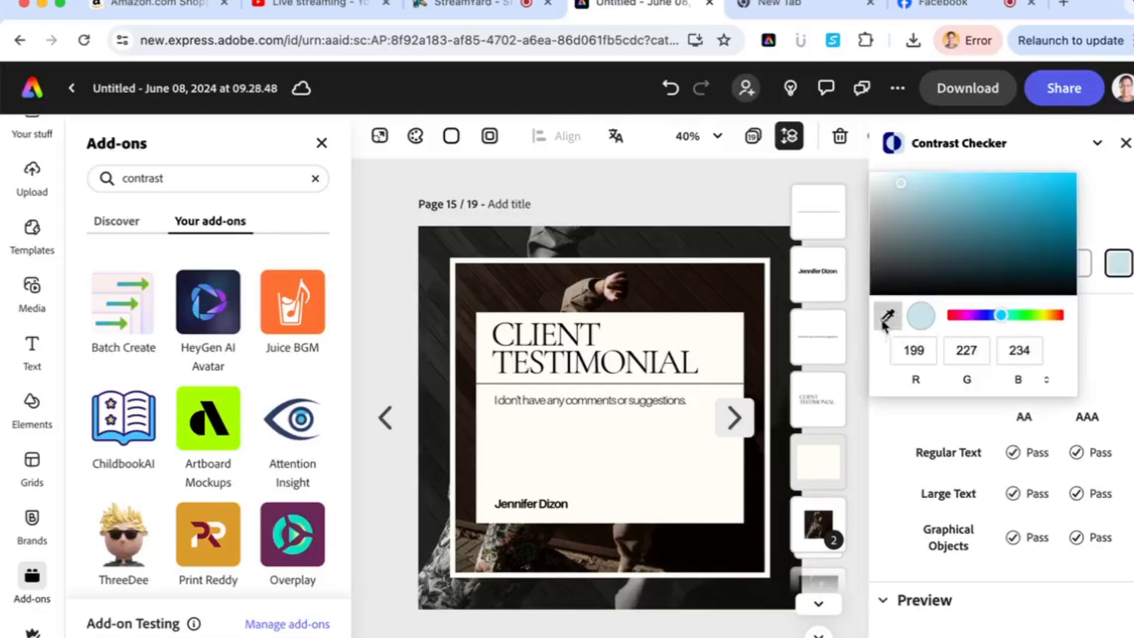
pyautogui.click(664, 463)
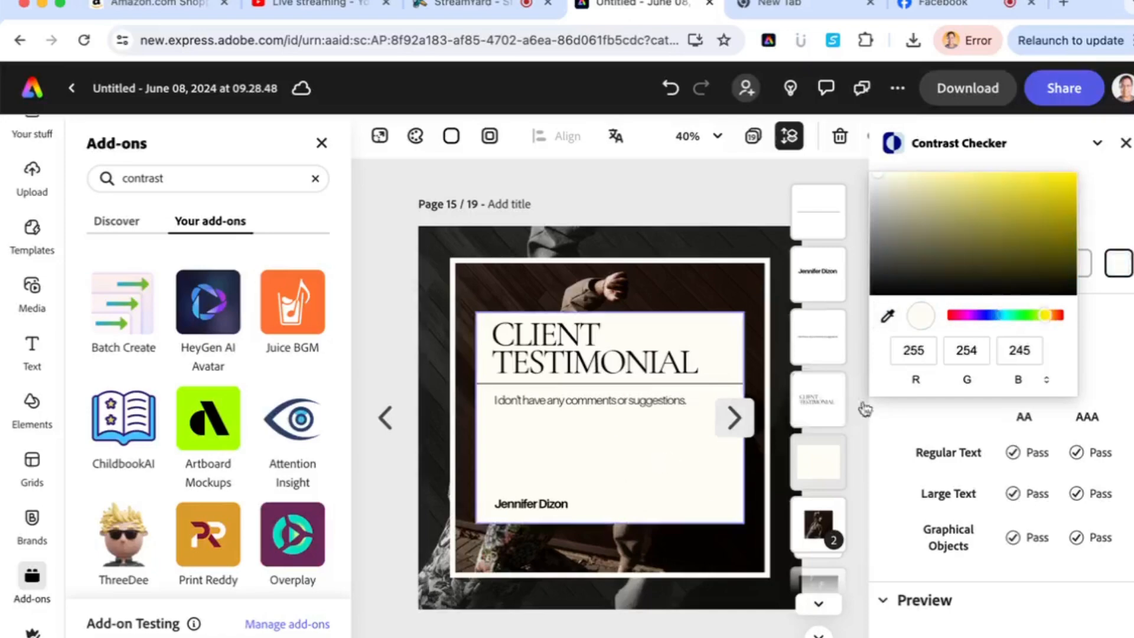
pyautogui.click(1118, 217)
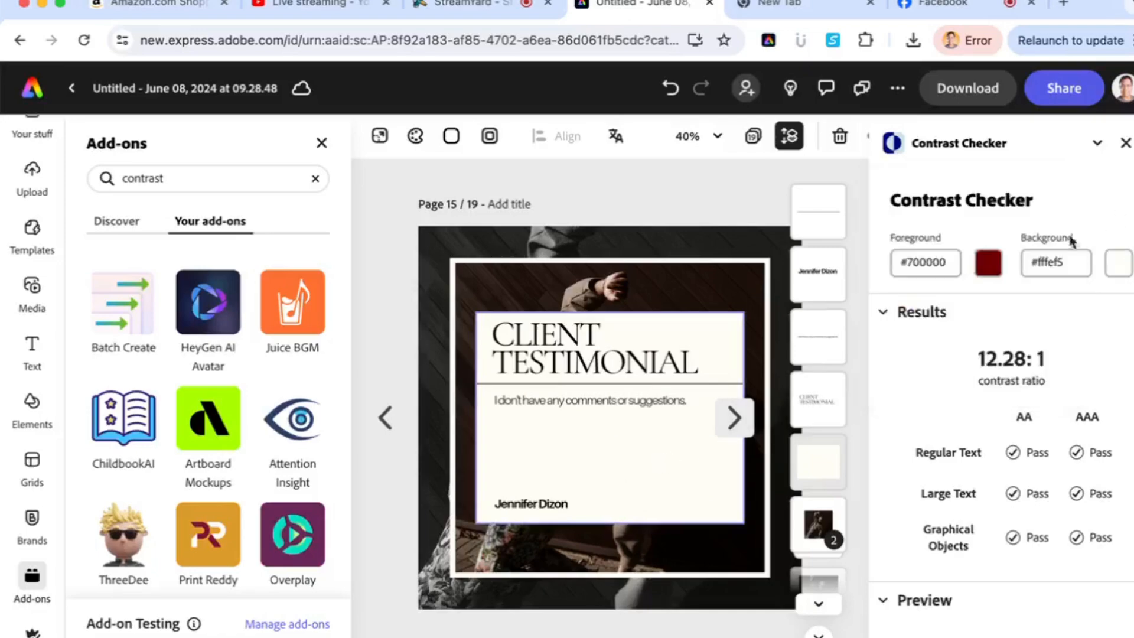
# Set the Contrast Checker foreground to #000000 by sampling the testimonial text with the eyedropper, and review the results and preview samples
pyautogui.click(992, 266)
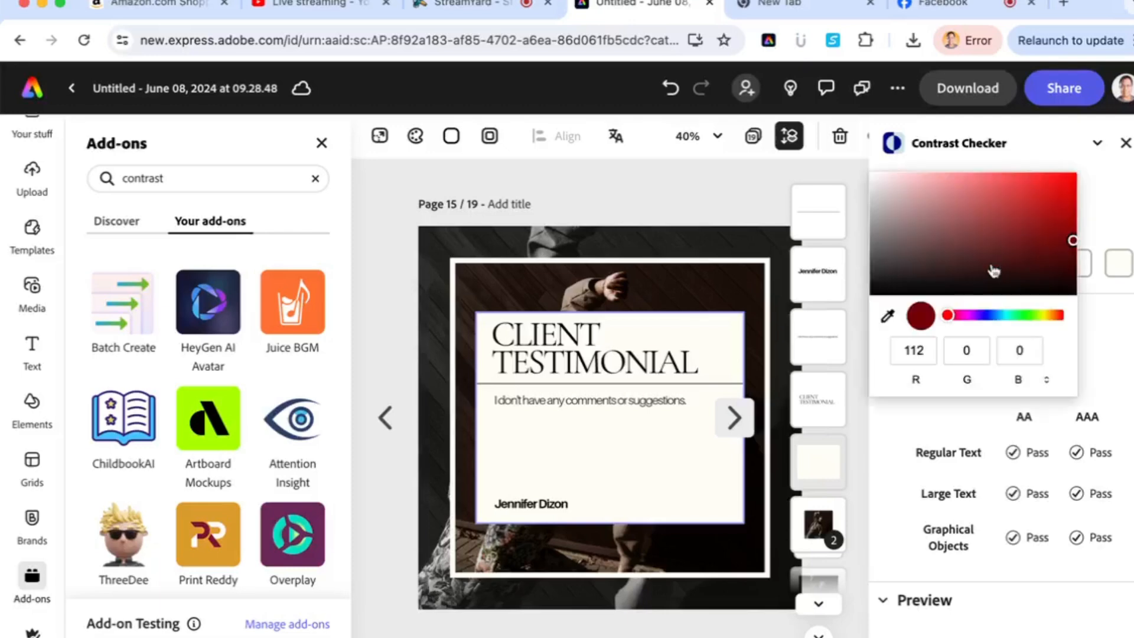
pyautogui.click(888, 316)
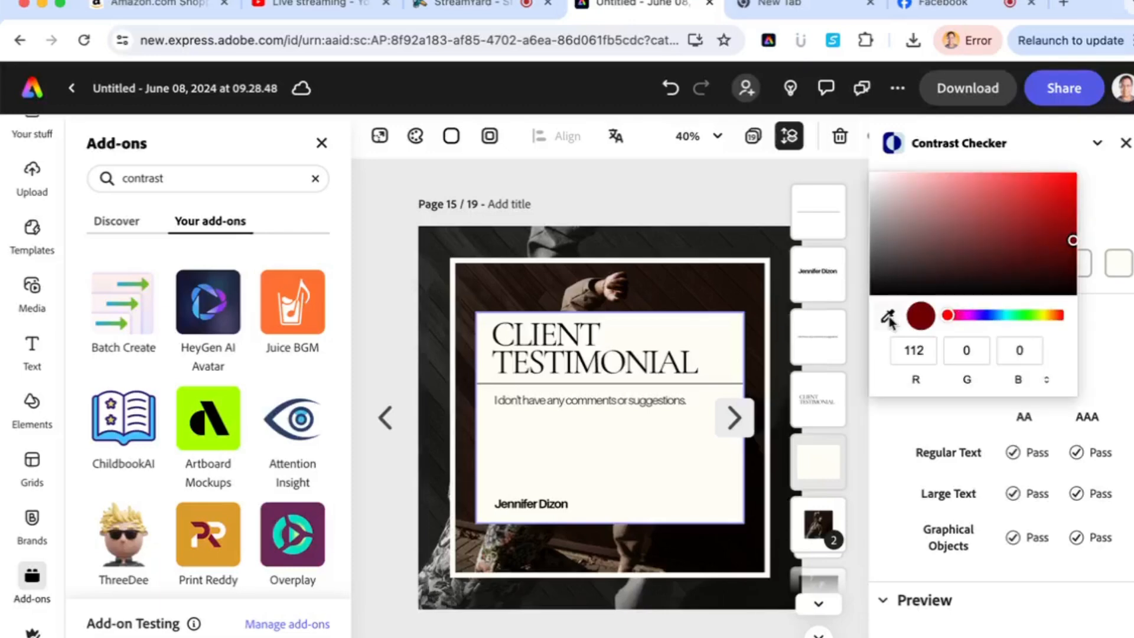
pyautogui.click(613, 407)
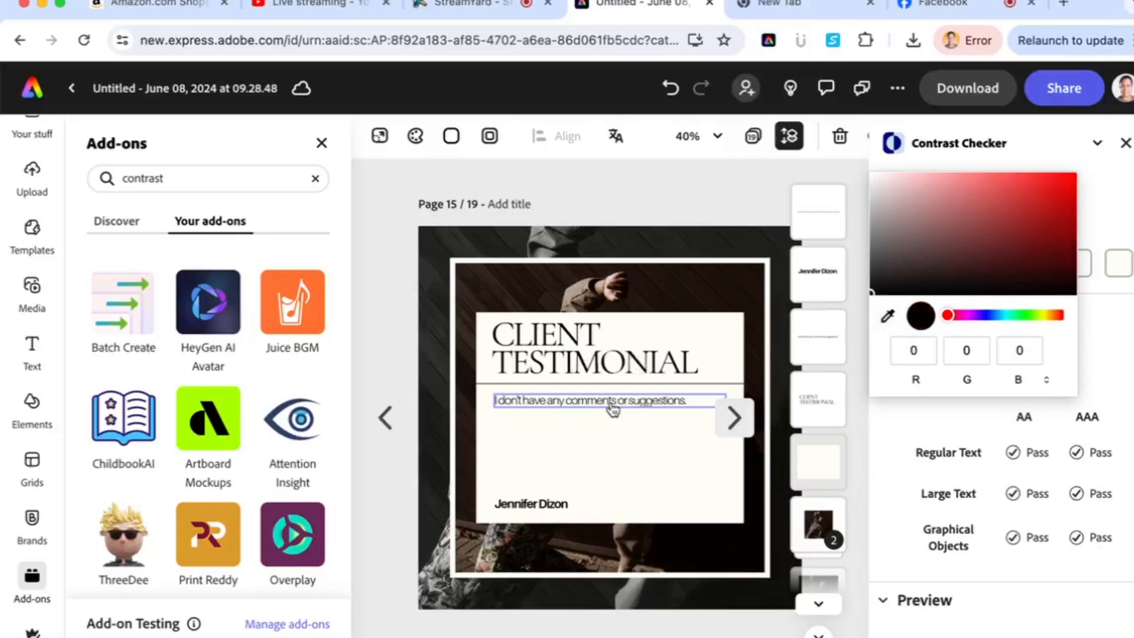
pyautogui.click(1113, 214)
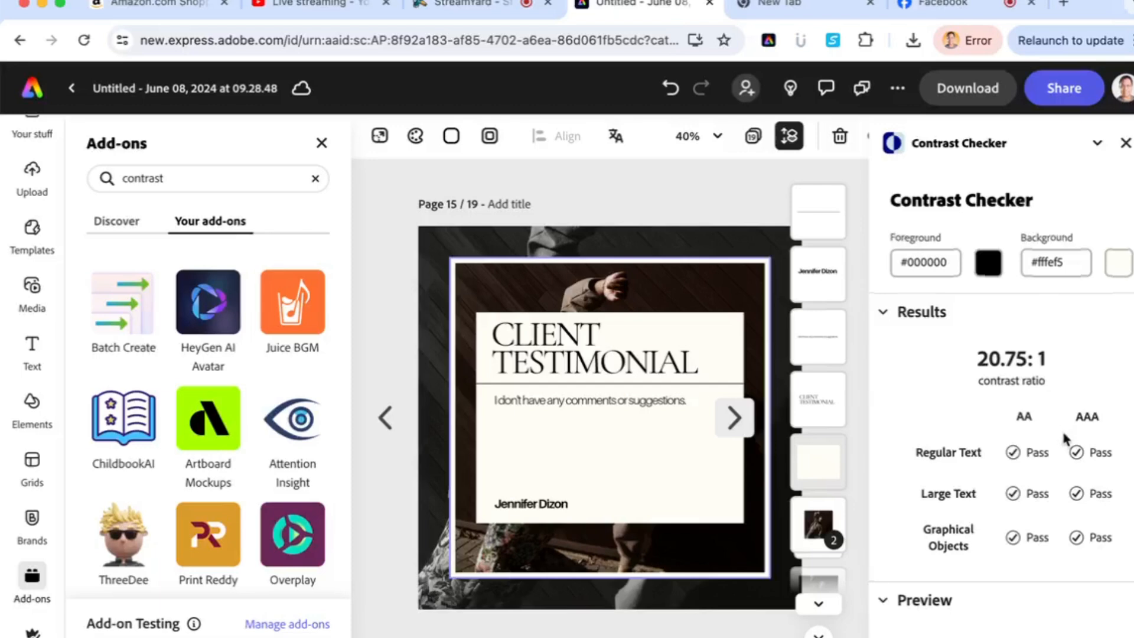
pyautogui.scroll(-3, 1062, 428)
pyautogui.scroll(-6, 1061, 429)
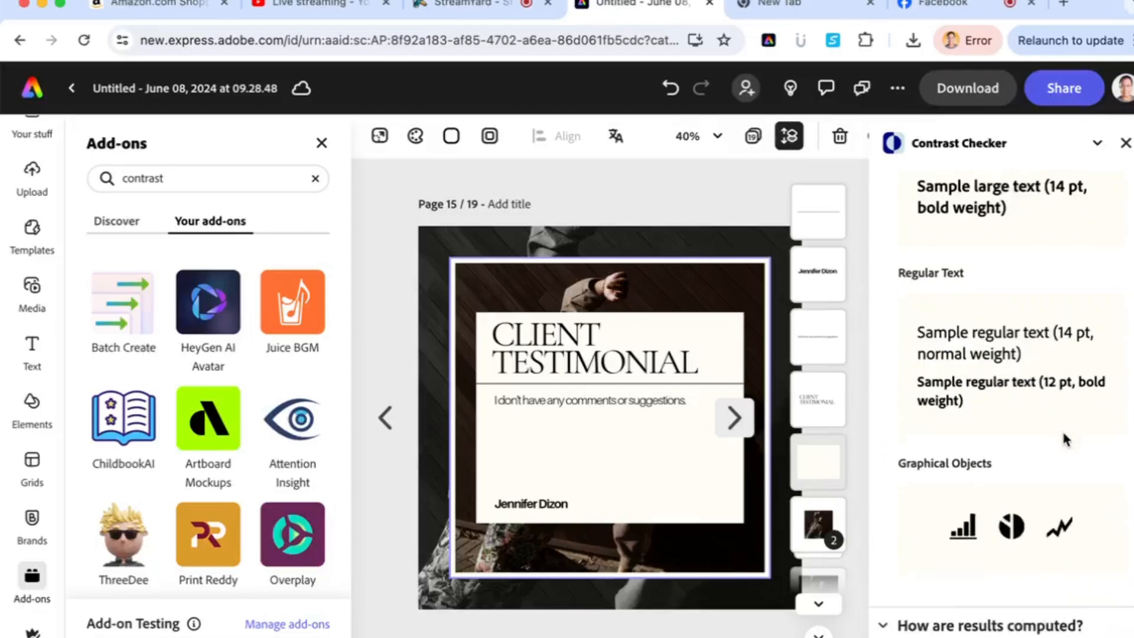
pyautogui.scroll(-3, 1037, 493)
pyautogui.scroll(10, 1037, 493)
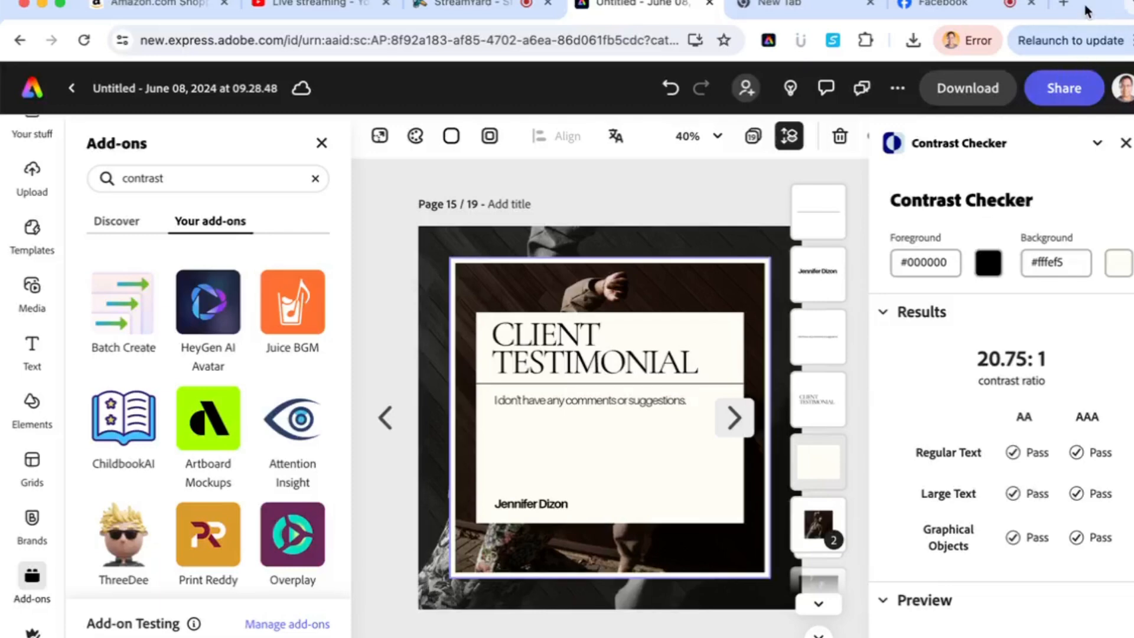
# Consult the Utility add-ons list in Notes, return to Adobe Express and open the Night Vision add-on
pyautogui.press('super+Tab')
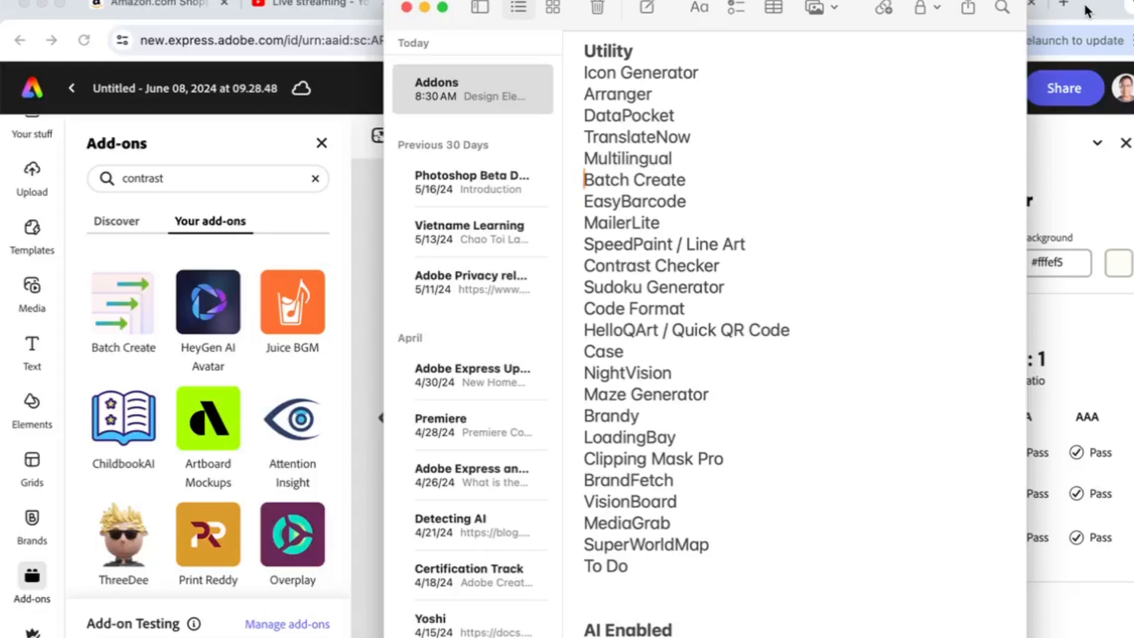
pyautogui.click(358, 297)
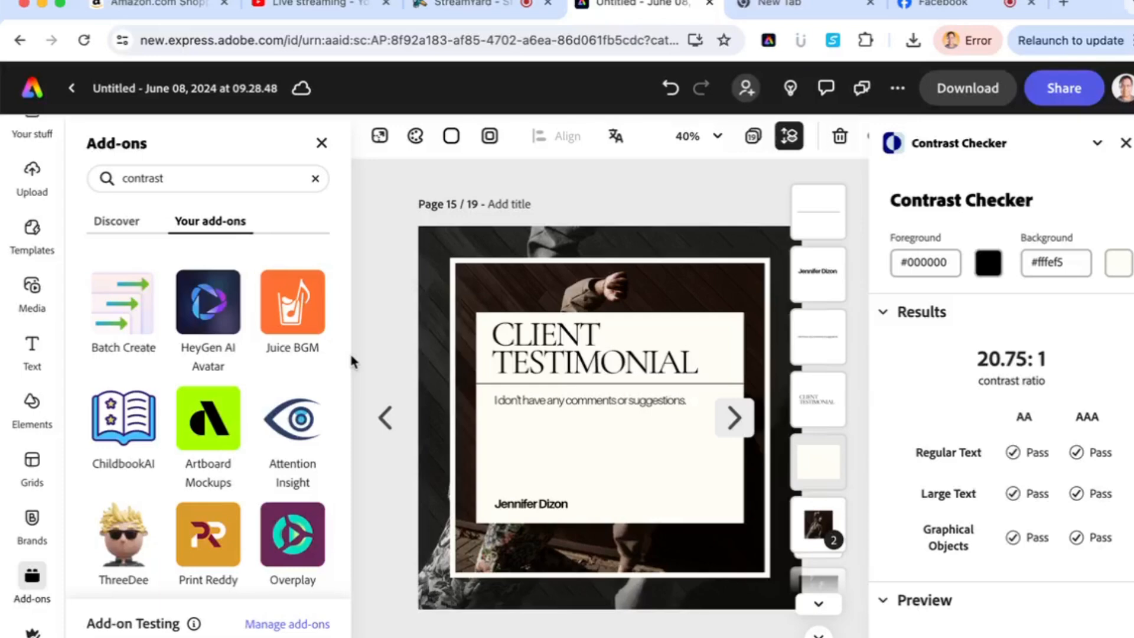
pyautogui.moveTo(233, 166); pyautogui.dragTo(185, 179)
pyautogui.write('night che')
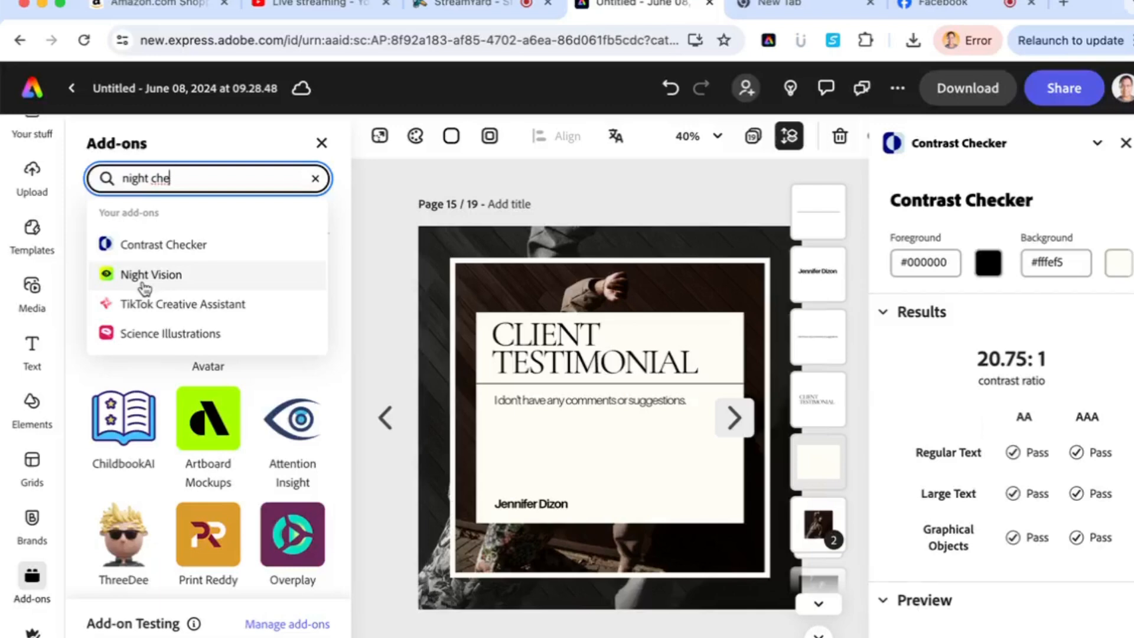
pyautogui.click(142, 284)
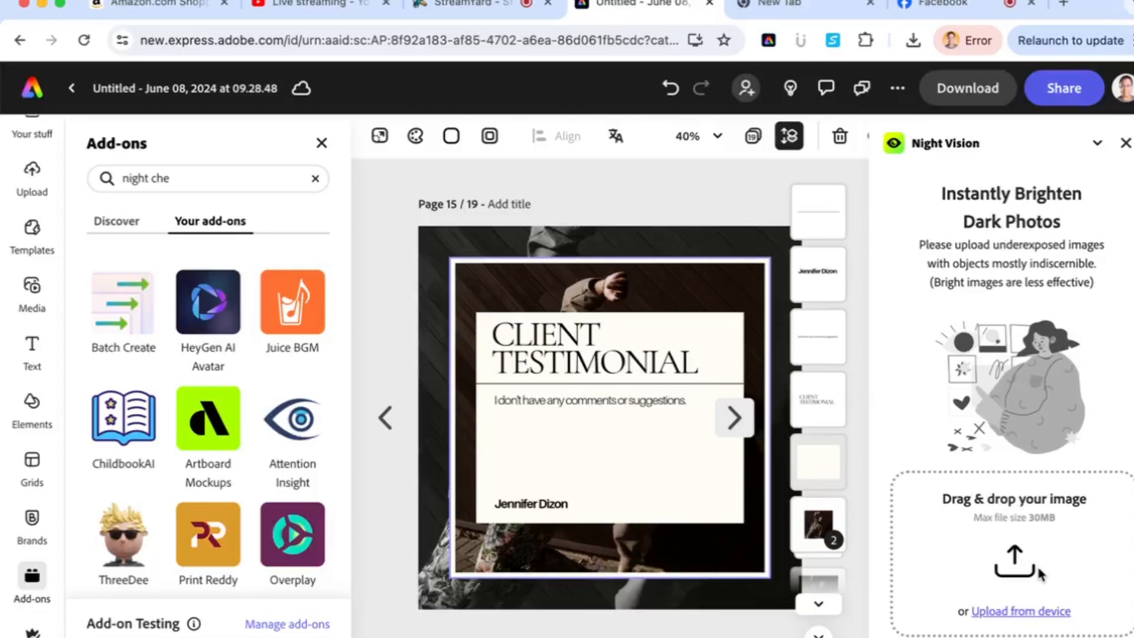
# Load "Youtube Thumbnails test-1 (1).png" from the Downloads folder into Night Vision and try to brighten it
pyautogui.click(664, 291)
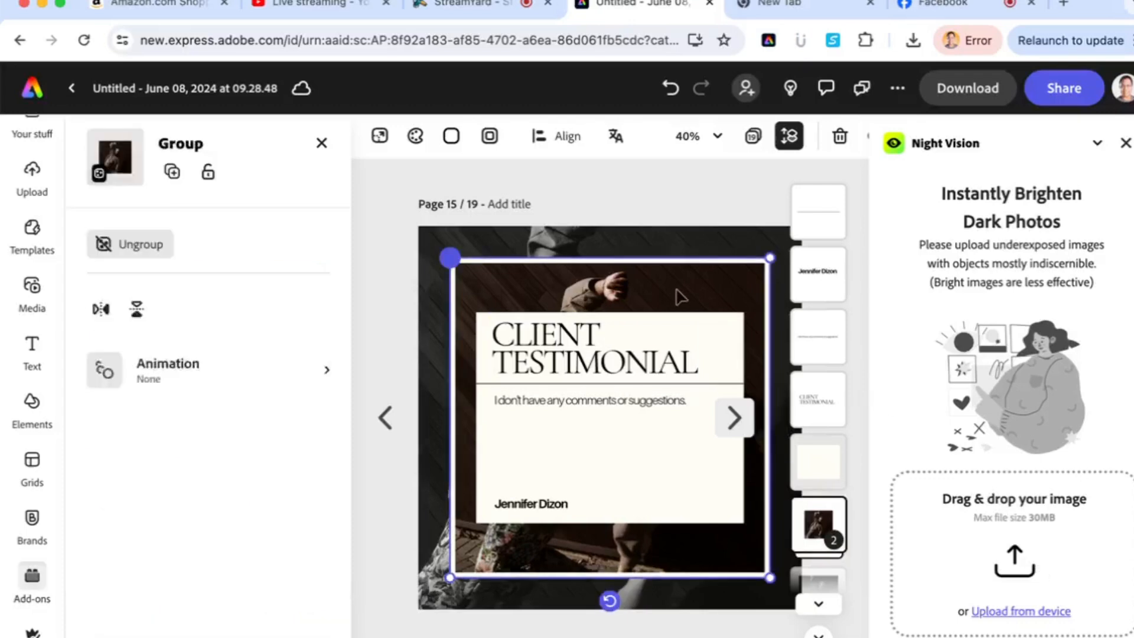
pyautogui.moveTo(664, 291)
pyautogui.mouseDown()
pyautogui.moveTo(572, 256)
pyautogui.moveTo(650, 177)
pyautogui.moveTo(670, 295)
pyautogui.mouseUp()
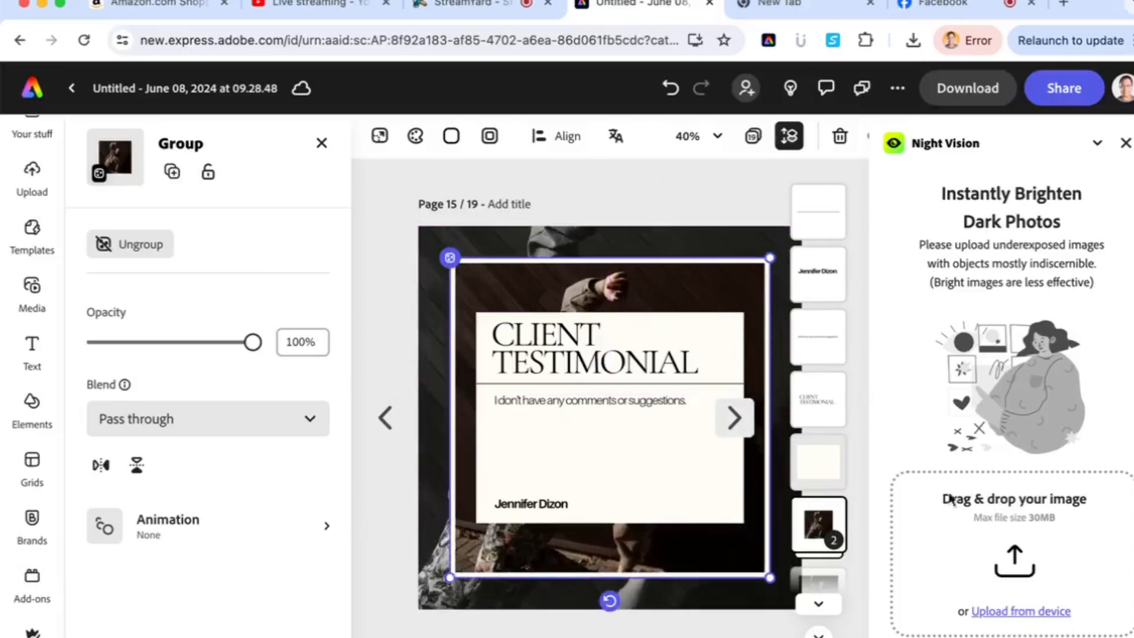
pyautogui.scroll(-2, 969, 576)
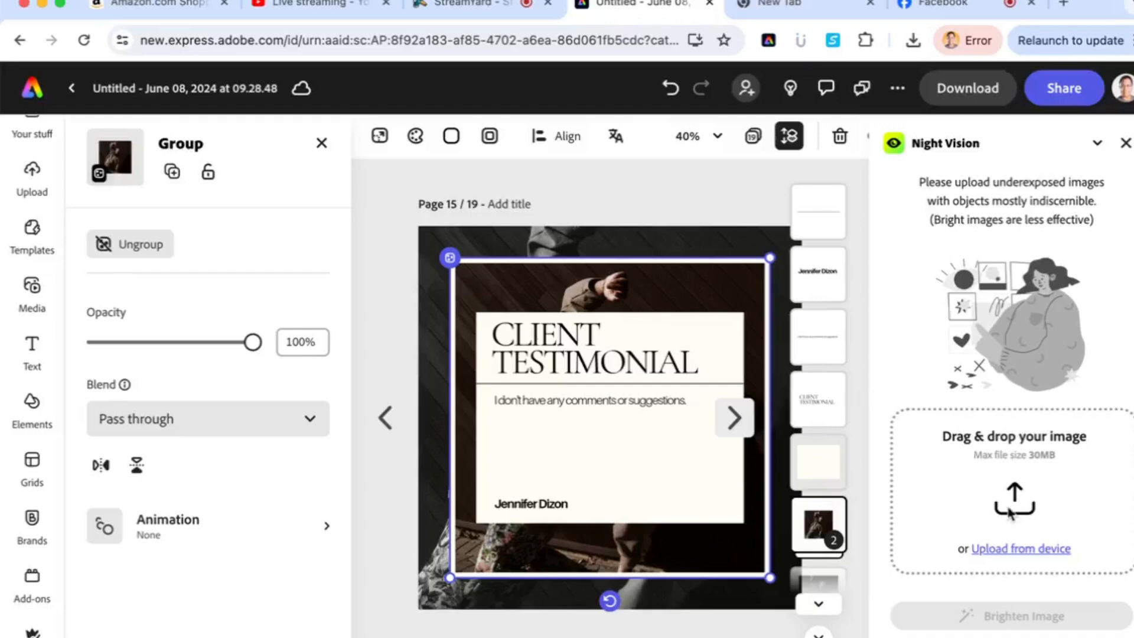
pyautogui.click(996, 551)
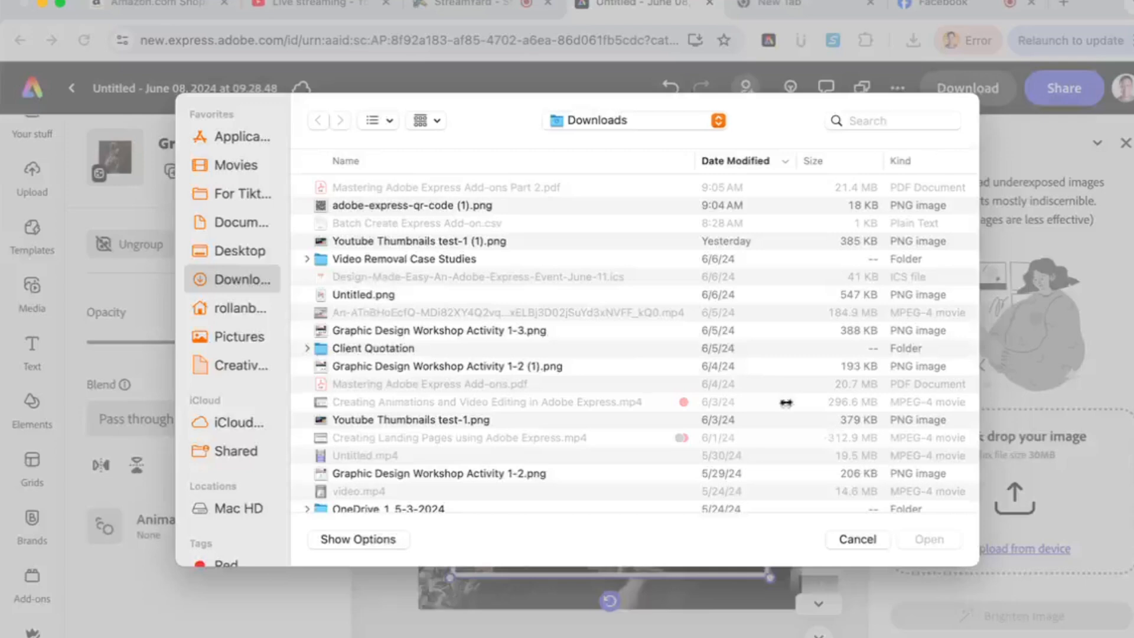
pyautogui.click(485, 242)
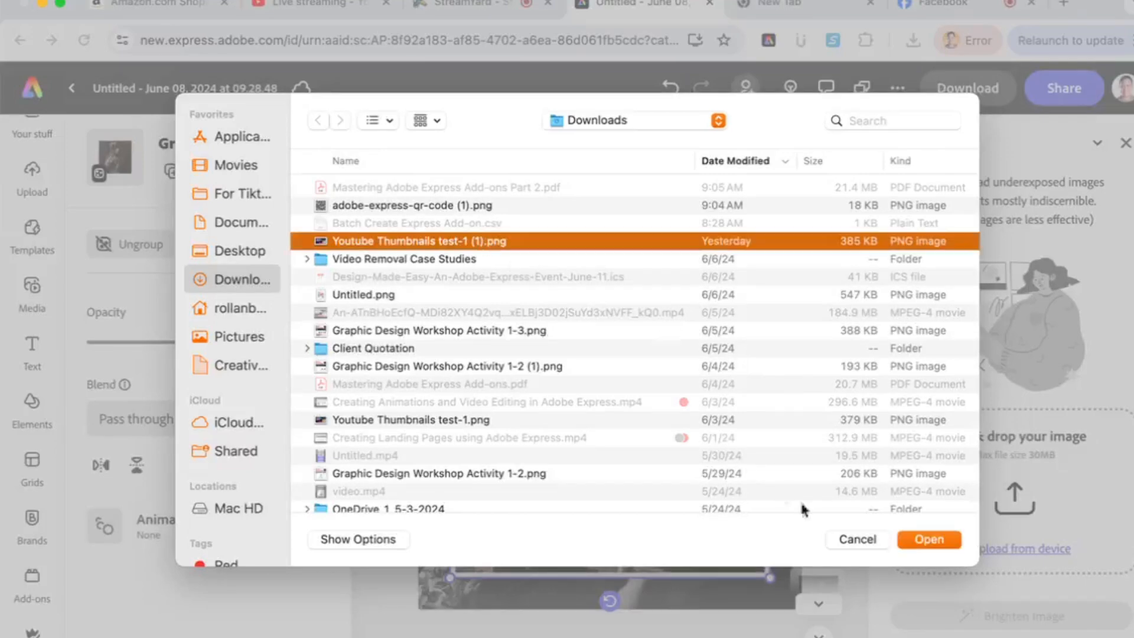
pyautogui.click(925, 539)
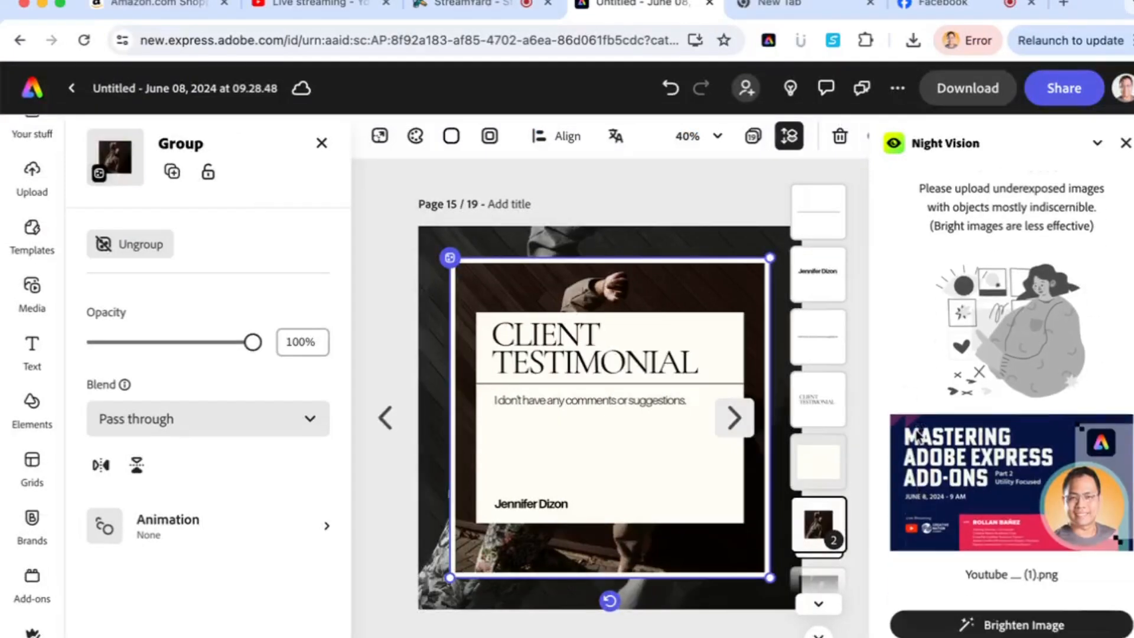
pyautogui.scroll(-2, 912, 423)
pyautogui.click(943, 632)
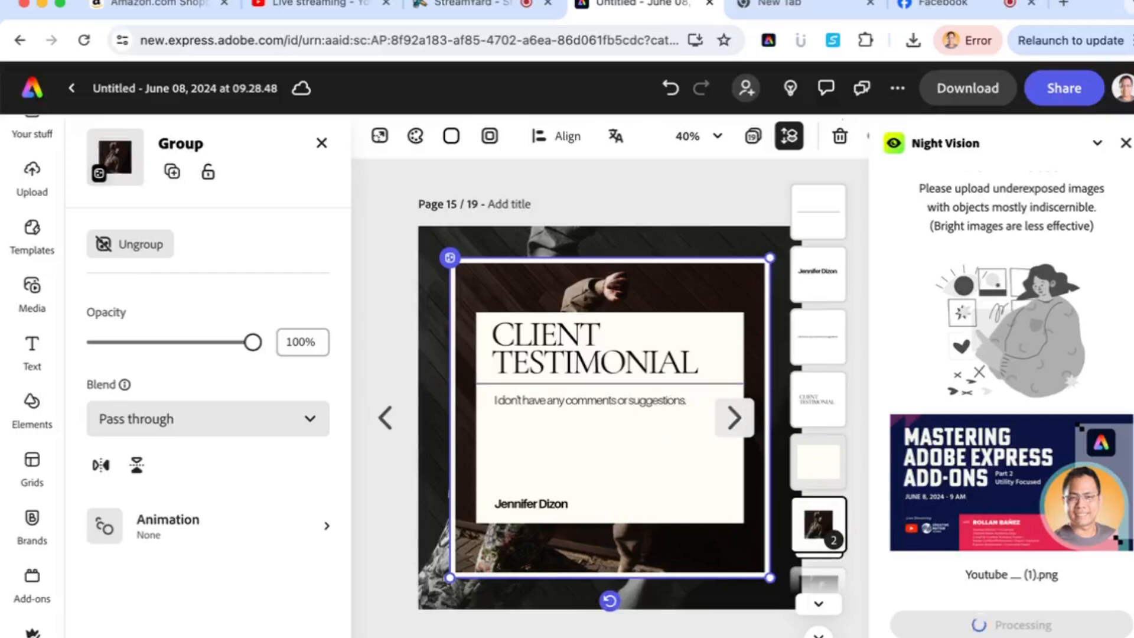
# Review the Utility add-ons list in Notes, return to Adobe Express and close the Night Vision add-on
pyautogui.click(563, 635)
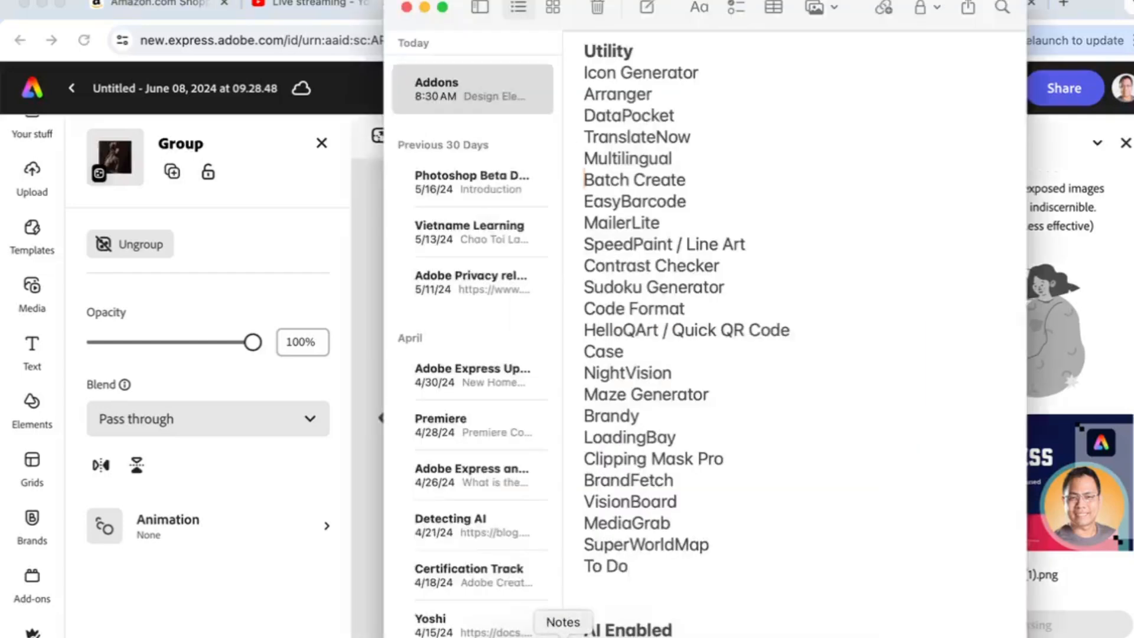
pyautogui.scroll(2, 882, 254)
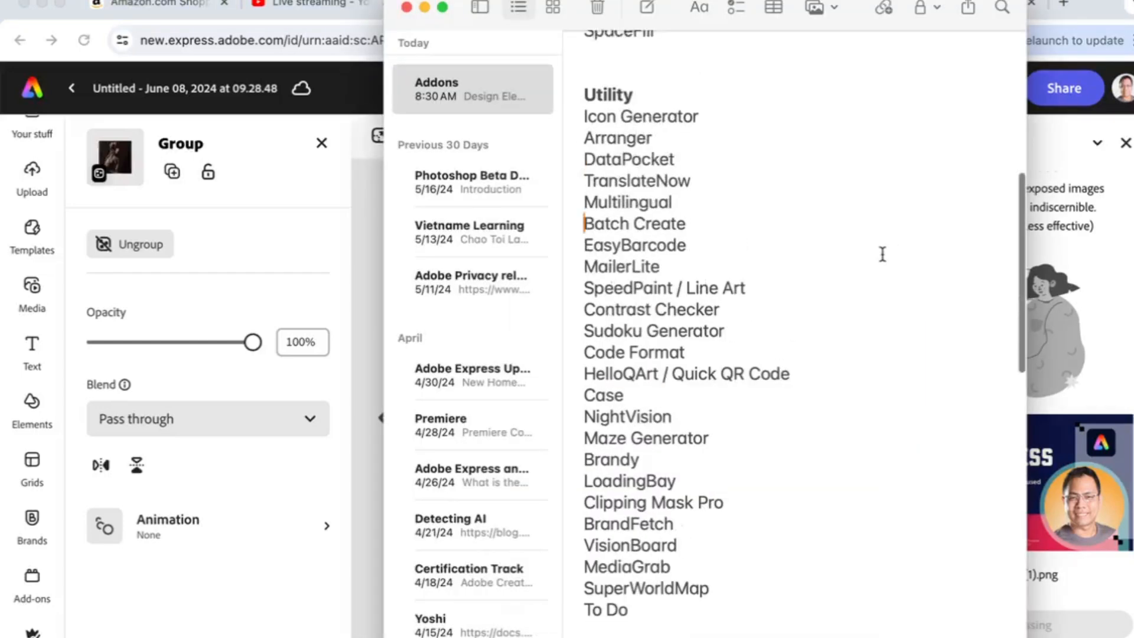
pyautogui.scroll(-2, 882, 254)
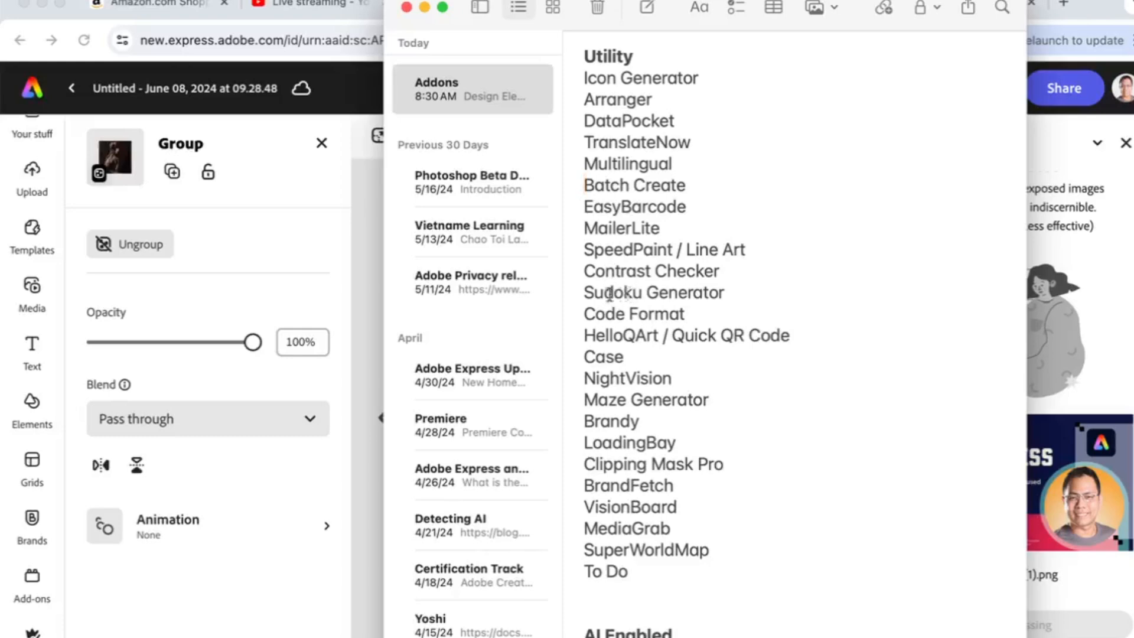
pyautogui.click(366, 259)
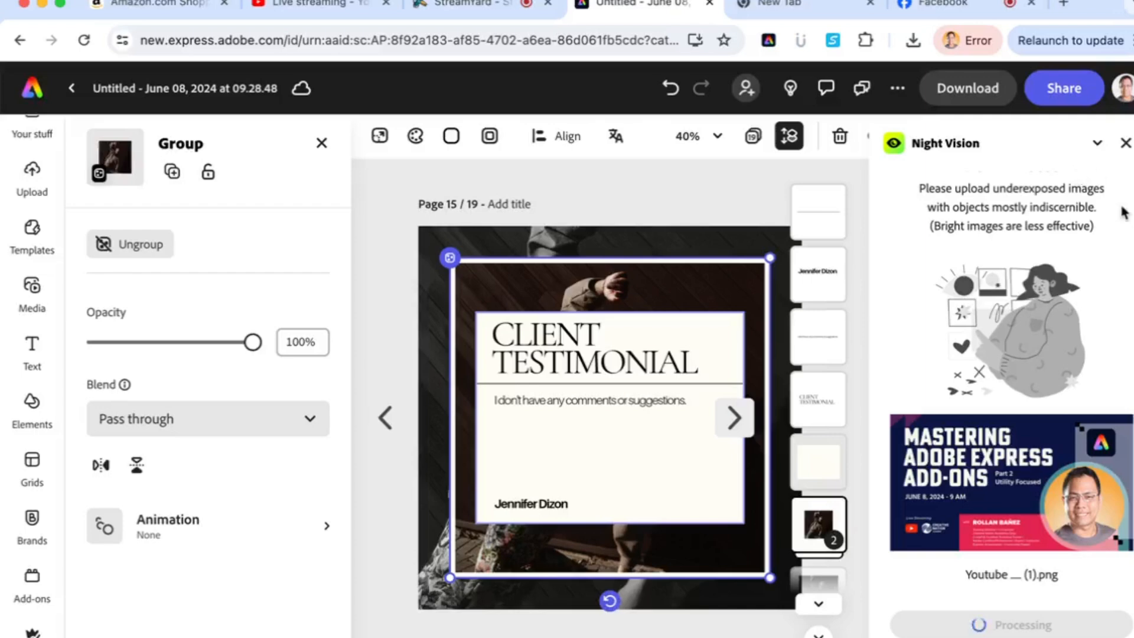
pyautogui.click(1125, 143)
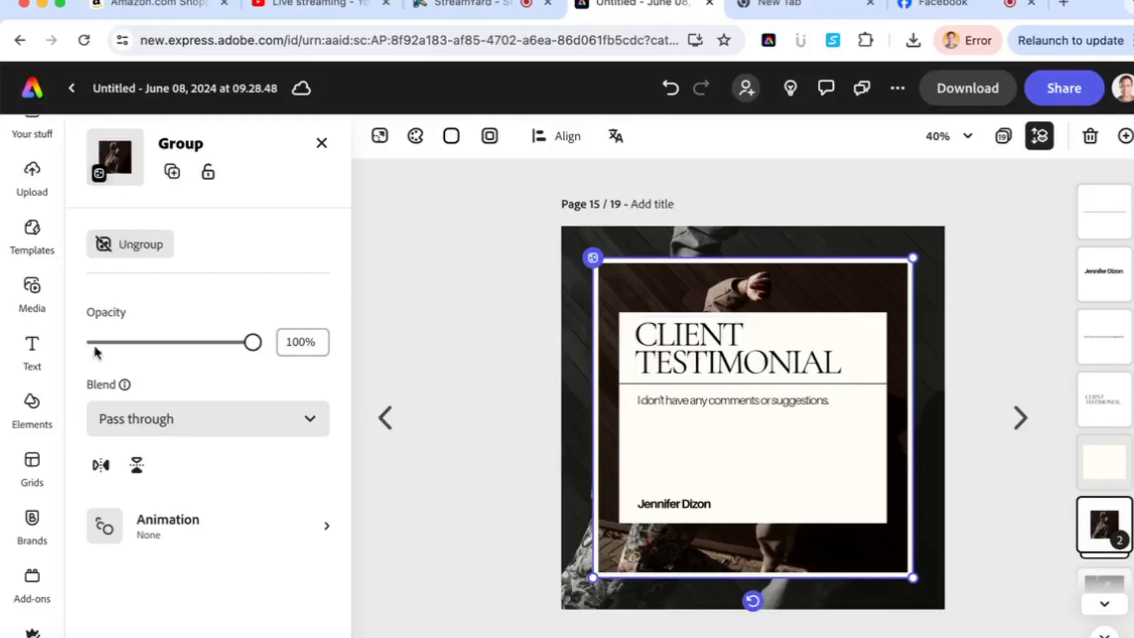
# Search the add-ons for "sudoku", checking the spelling against the list in Notes, and open the Sudoku Generator add-on
pyautogui.click(30, 596)
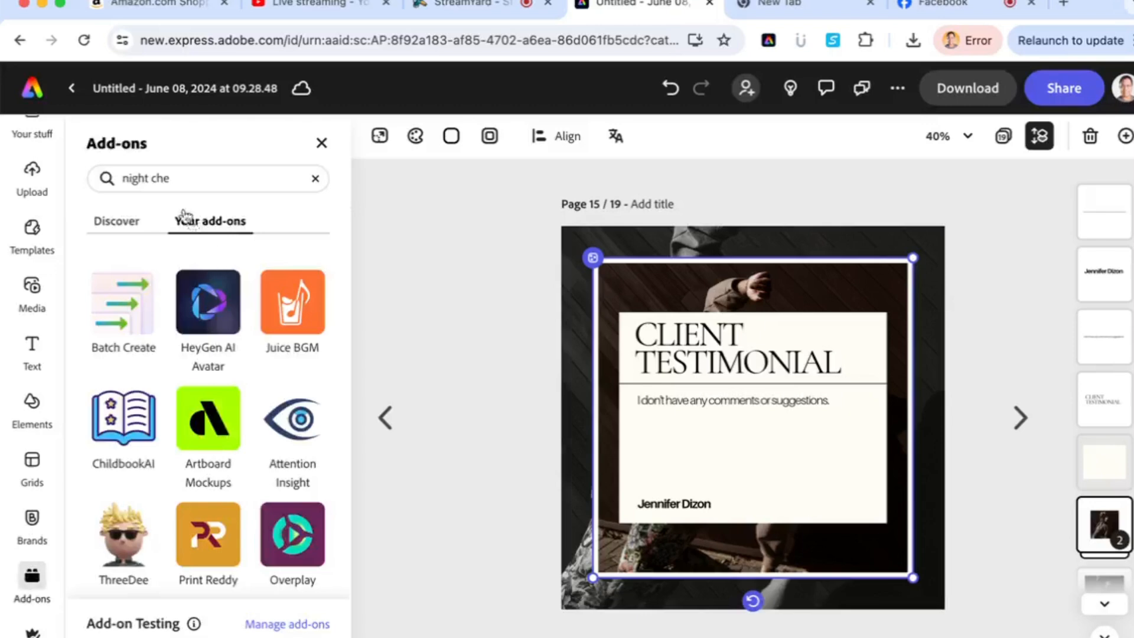
pyautogui.moveTo(170, 173); pyautogui.dragTo(100, 172)
pyautogui.write('s')
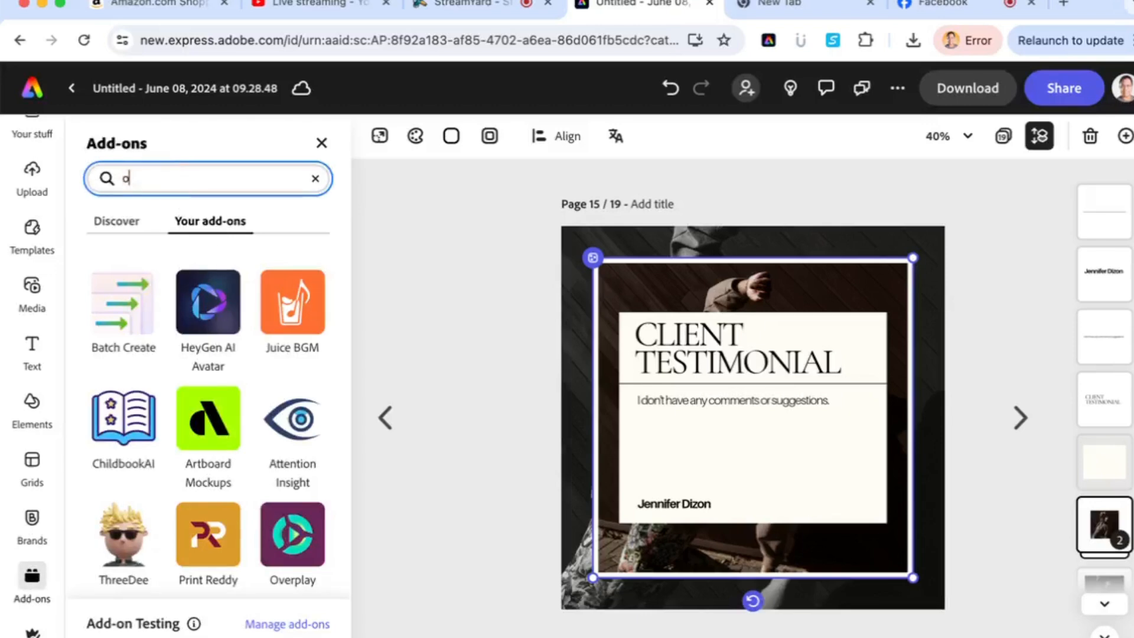
pyautogui.press('BackSpace')
pyautogui.write('so')
pyautogui.write('da')
pyautogui.press('BackSpace')
pyautogui.write('oku')
pyautogui.press('super+Tab')
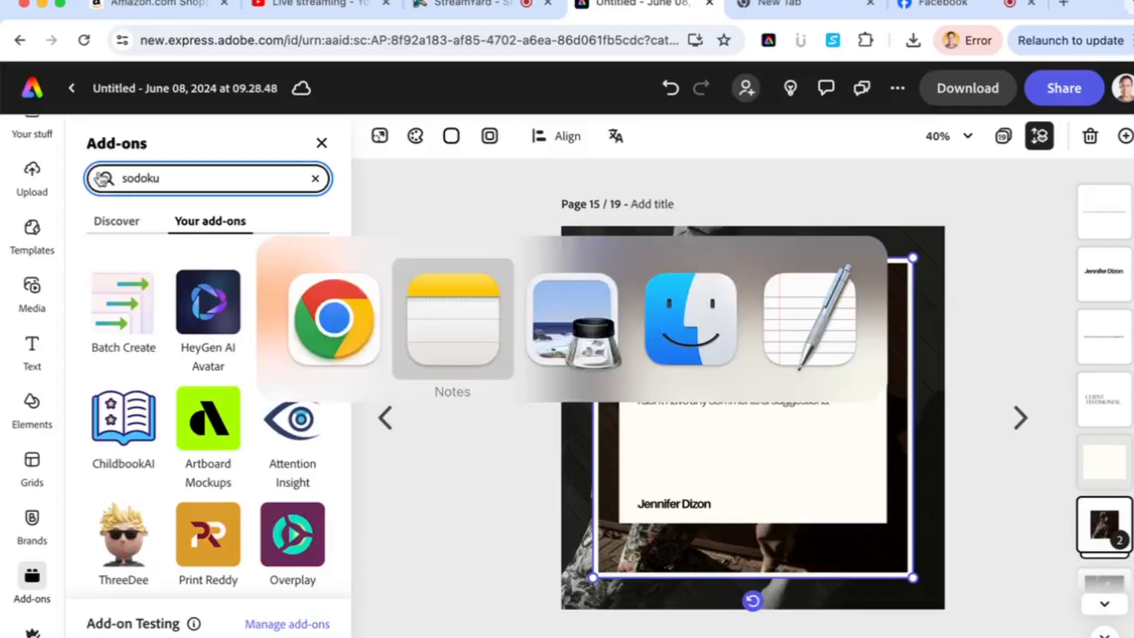
pyautogui.press('super+Tab')
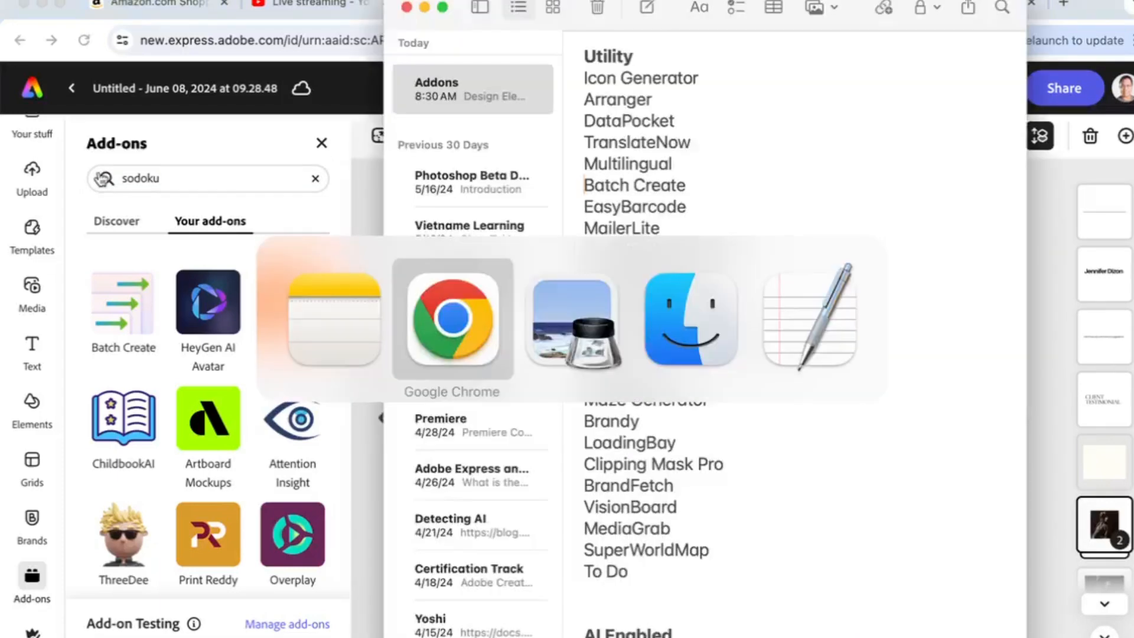
pyautogui.click(133, 177)
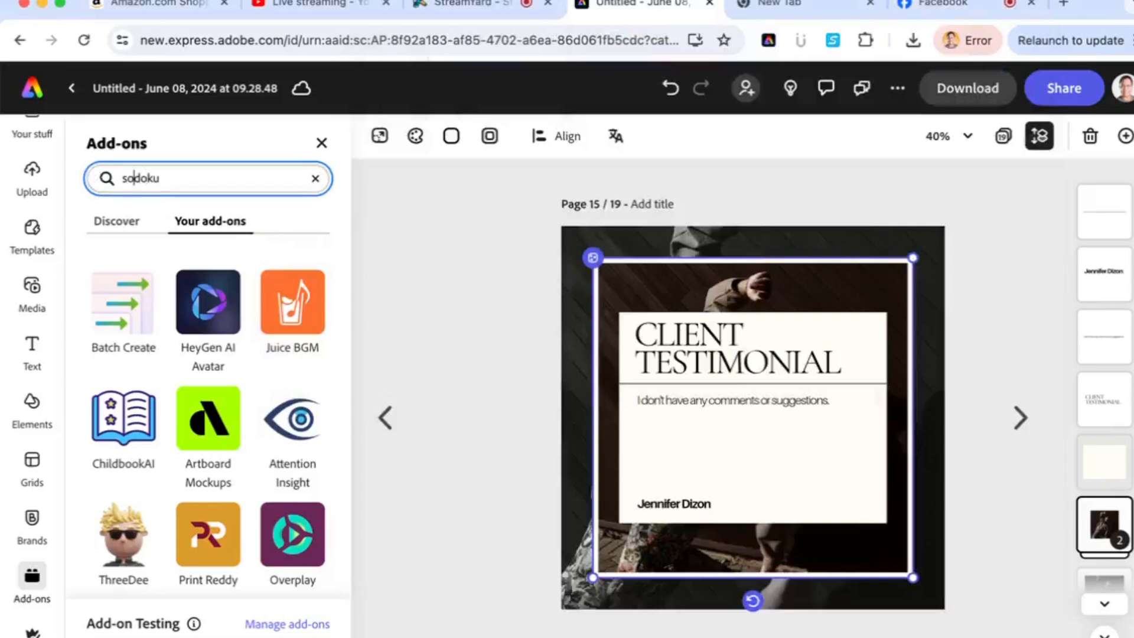
pyautogui.press('BackSpace')
pyautogui.write('u')
pyautogui.press('End')
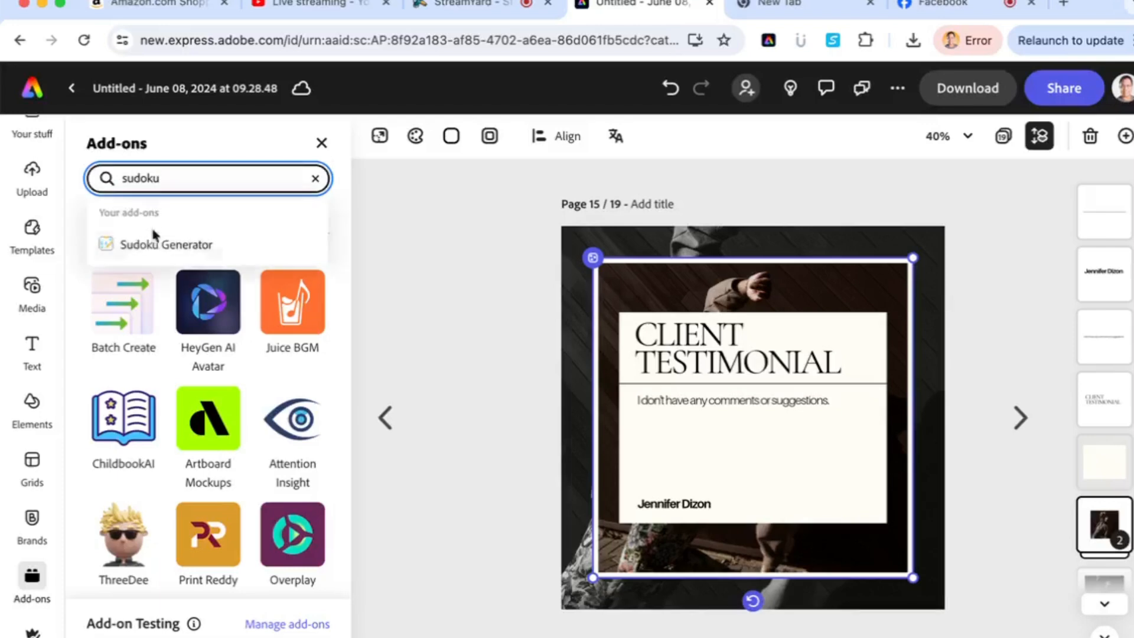
pyautogui.click(153, 246)
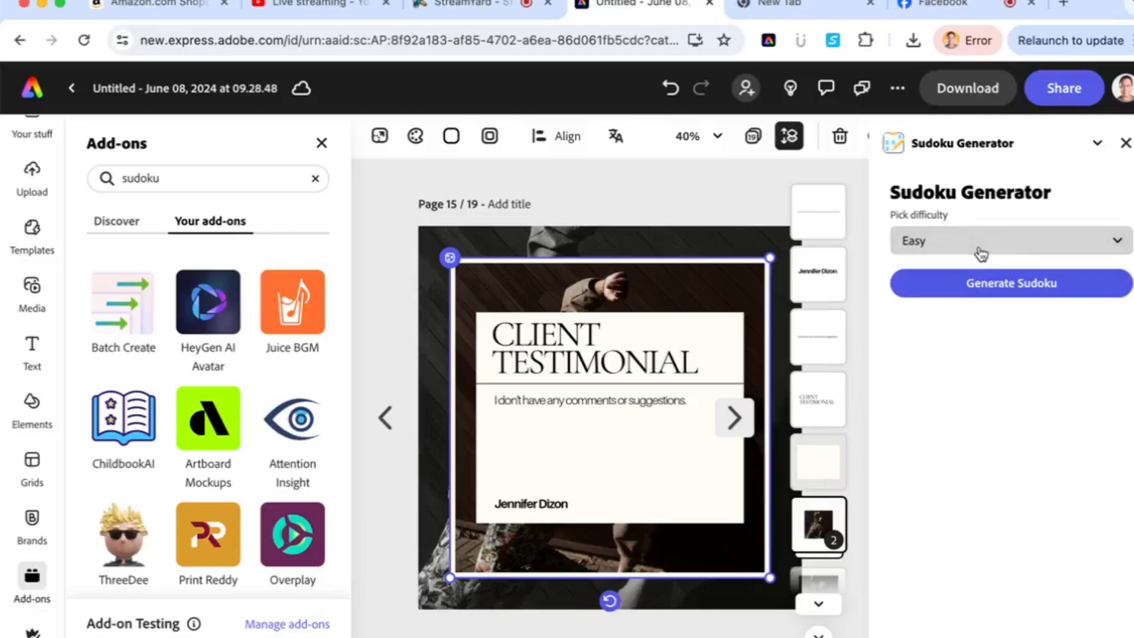
# Set the sudoku difficulty to Medium and generate a puzzle on page 15
pyautogui.click(1117, 251)
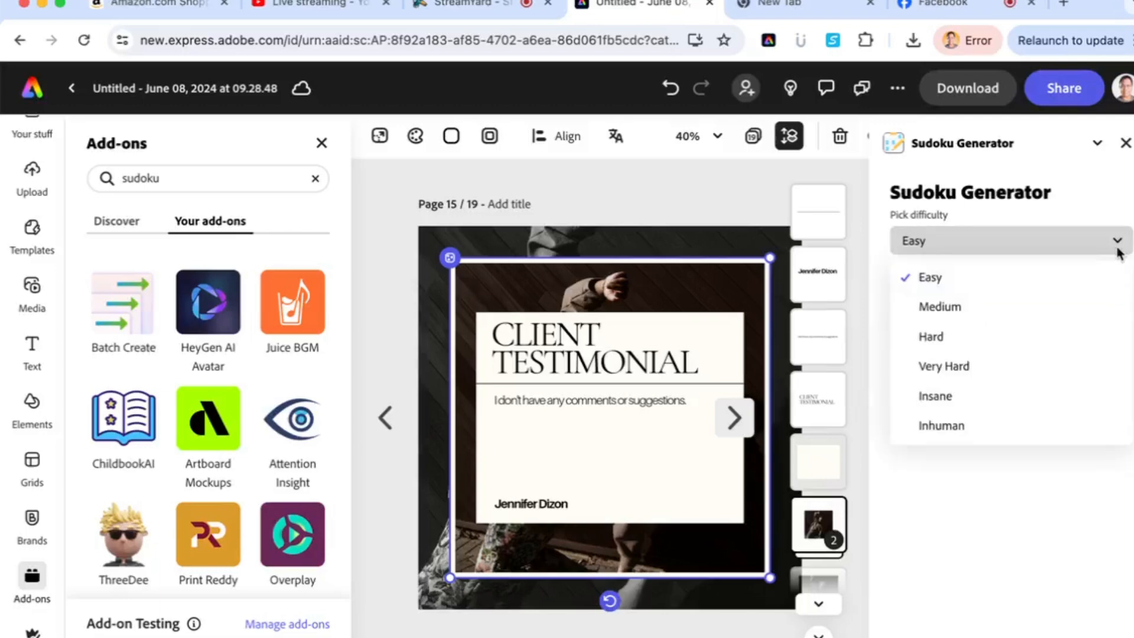
pyautogui.click(1042, 313)
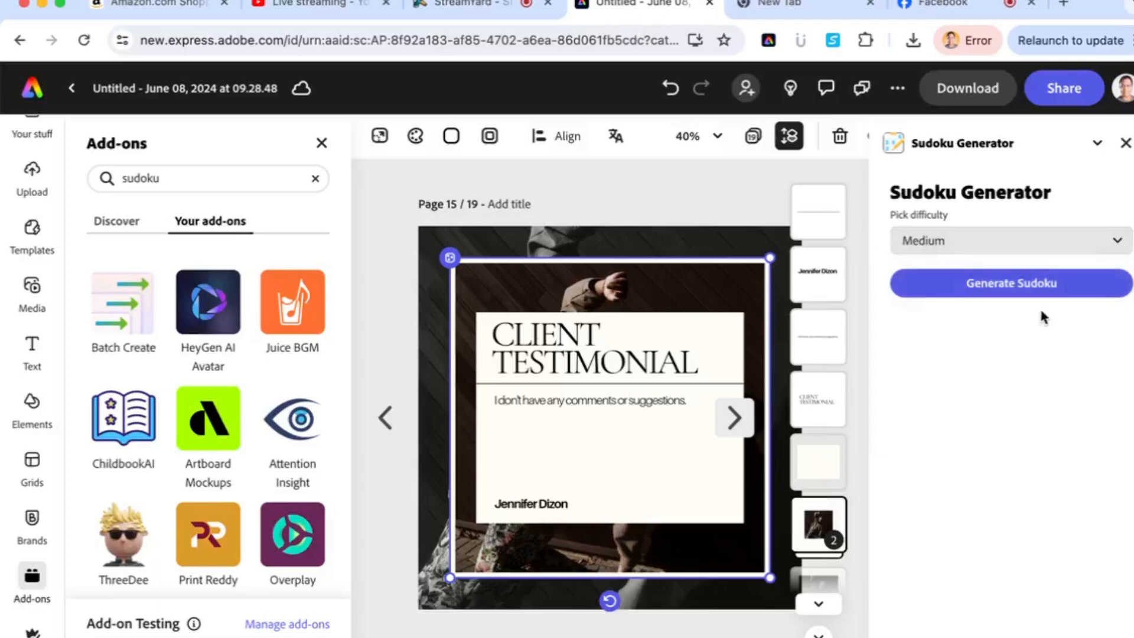
pyautogui.click(1011, 297)
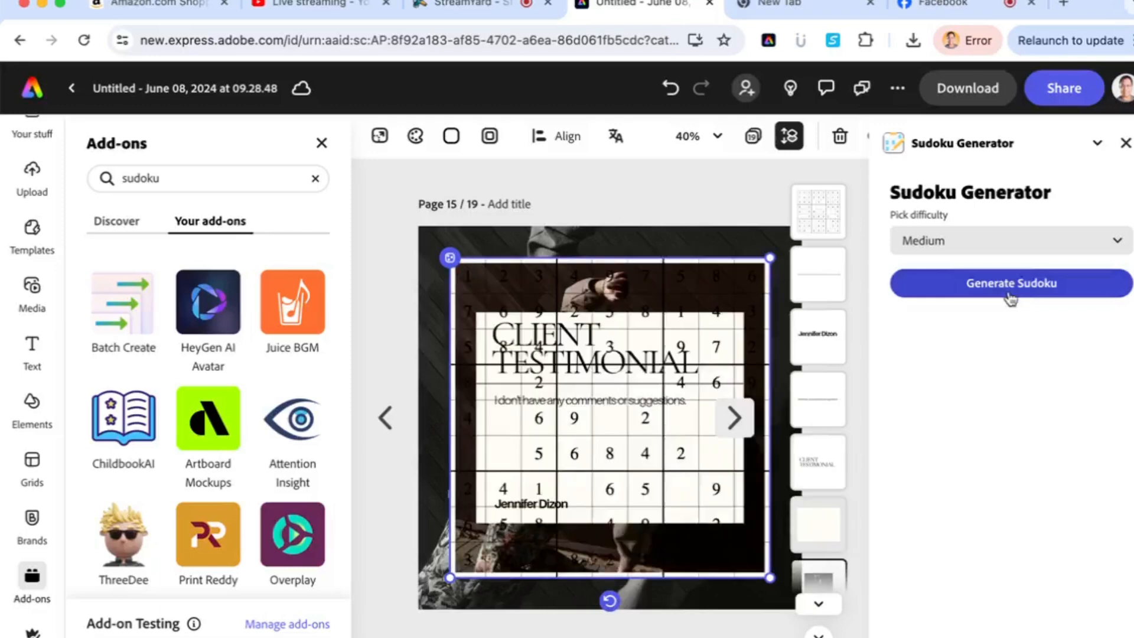
# Delete the generated sudoku image from testimonial page 15
pyautogui.click(690, 428)
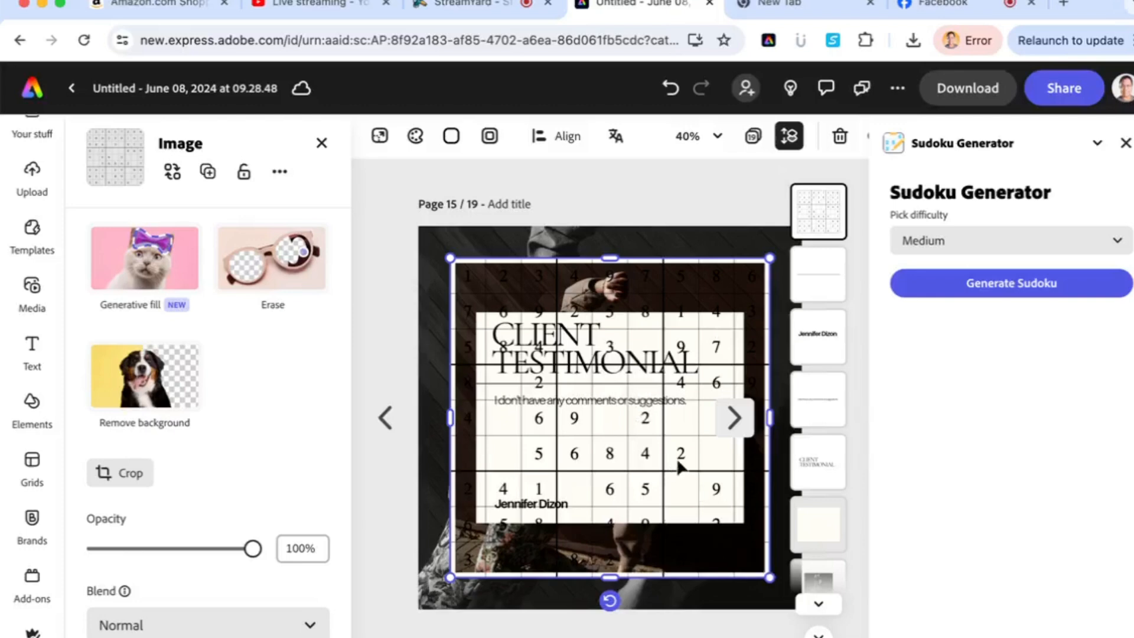
pyautogui.press('Delete')
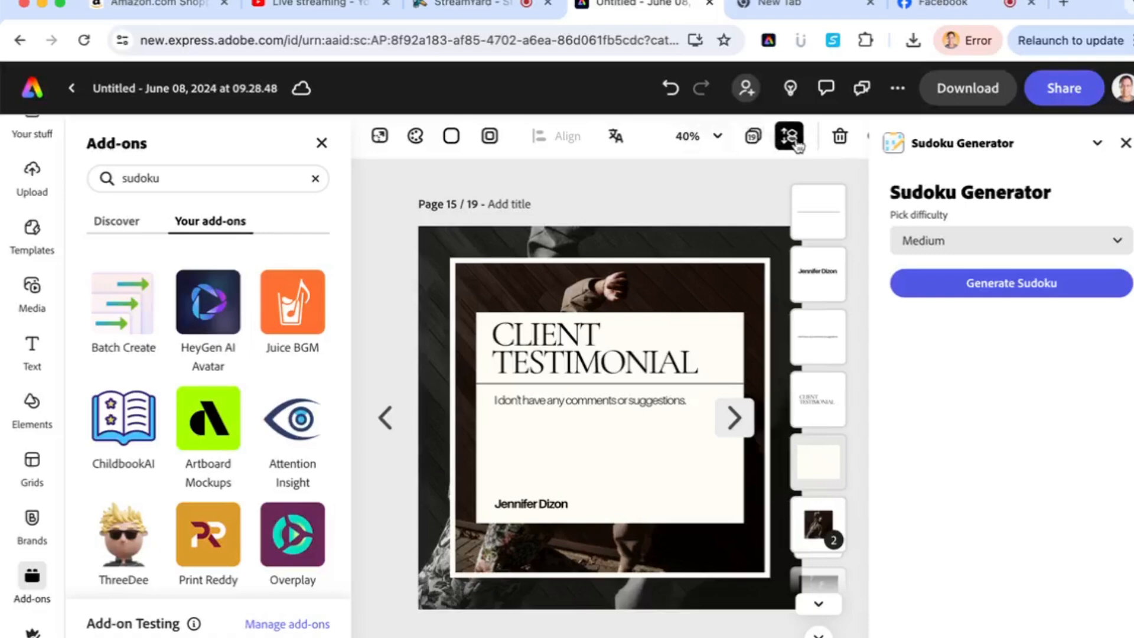
pyautogui.click(724, 146)
pyautogui.click(762, 170)
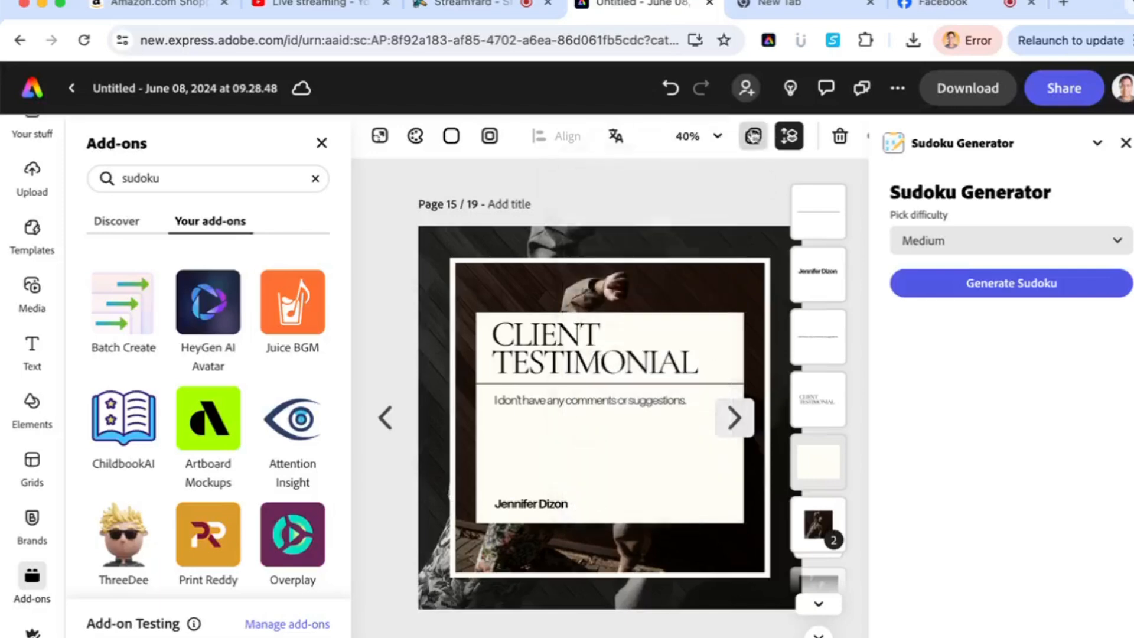
# Go to page 1 with the barcode, set the sudoku difficulty to Easy and generate a puzzle there
pyautogui.click(753, 137)
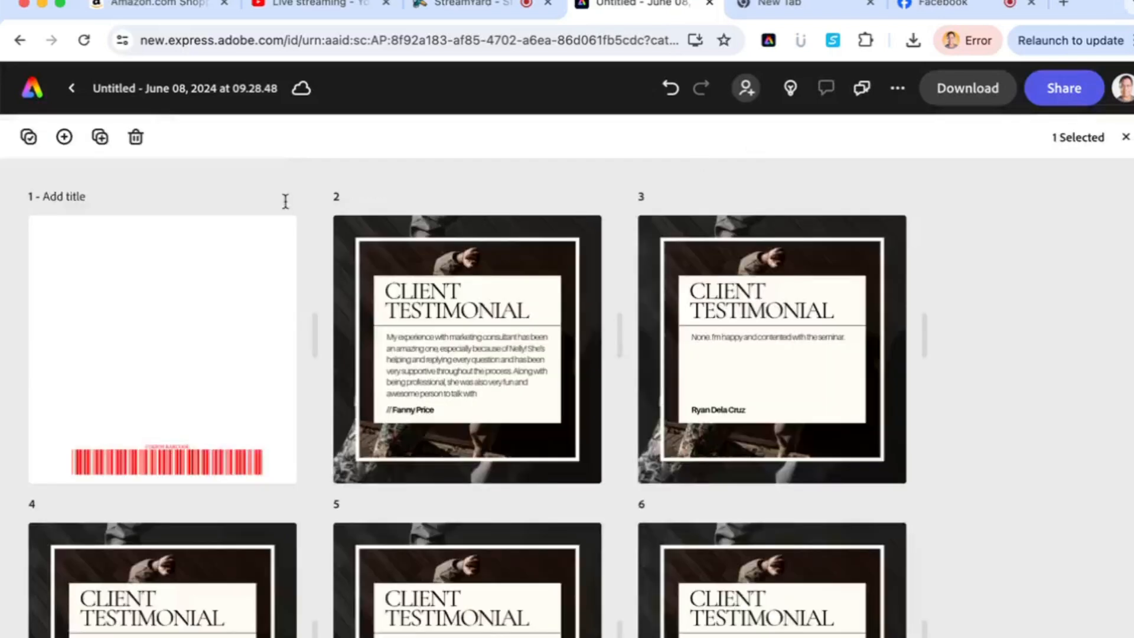
pyautogui.doubleClick(211, 302)
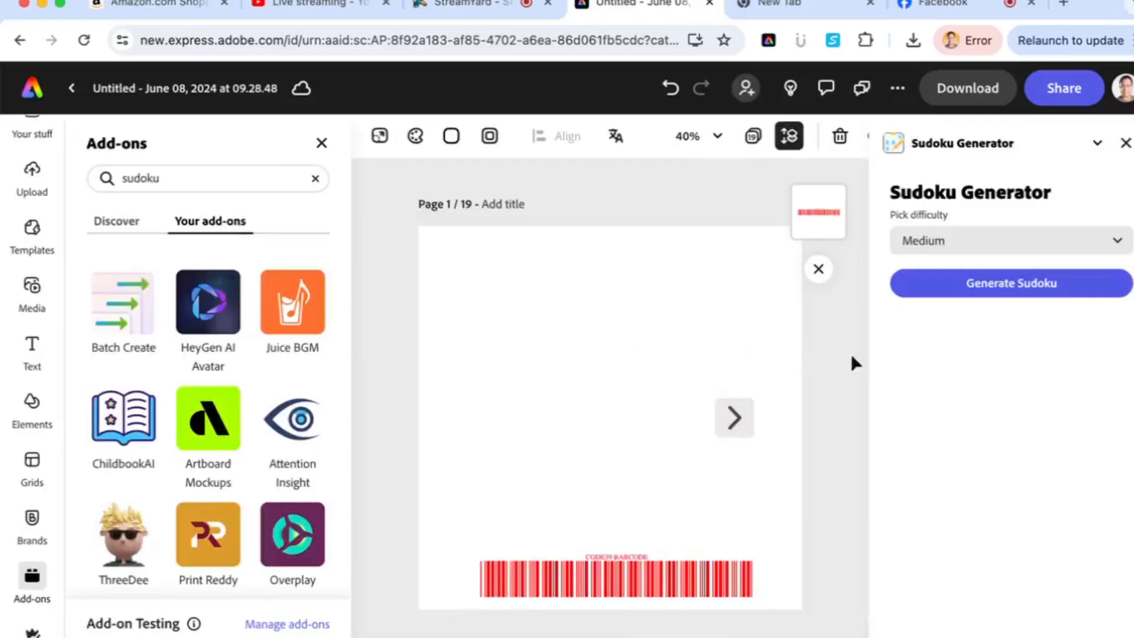
pyautogui.click(987, 241)
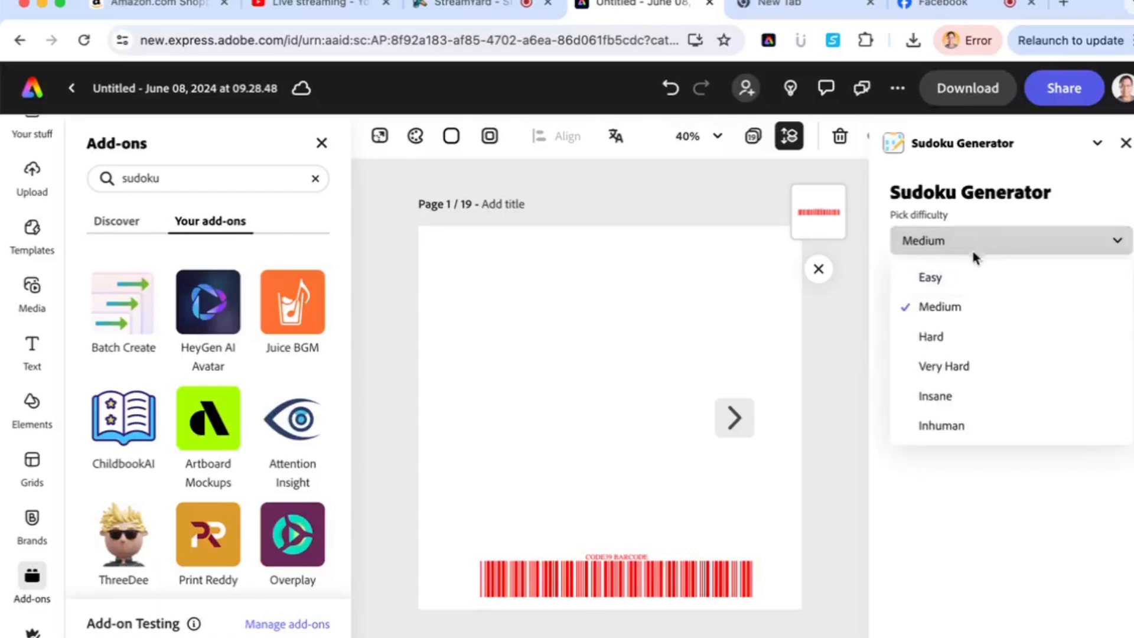
pyautogui.click(955, 277)
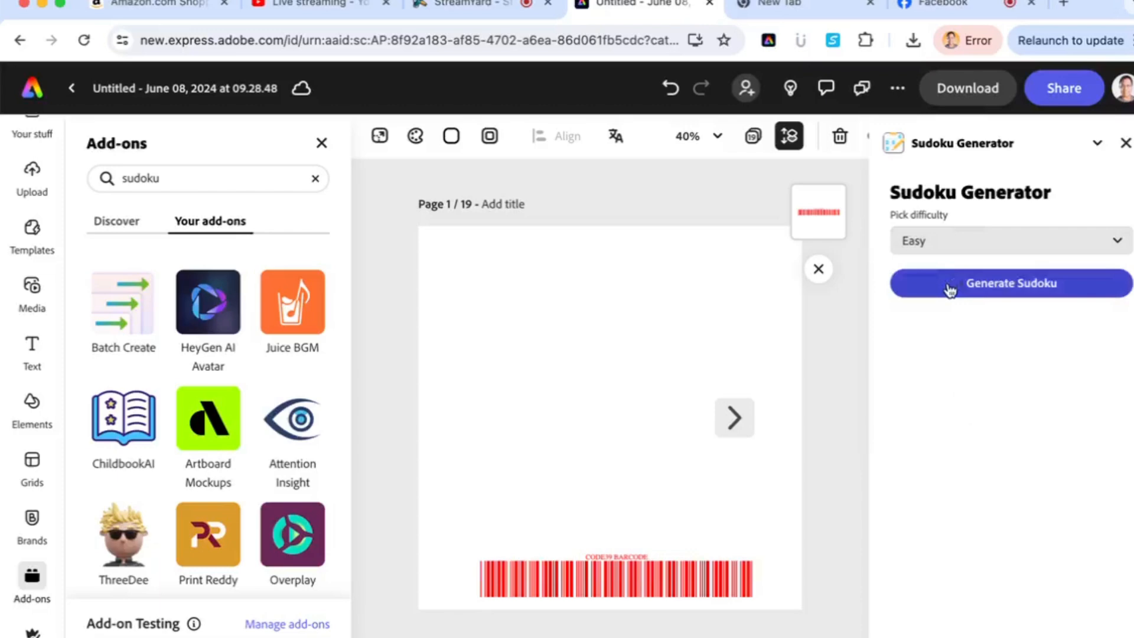
pyautogui.click(950, 288)
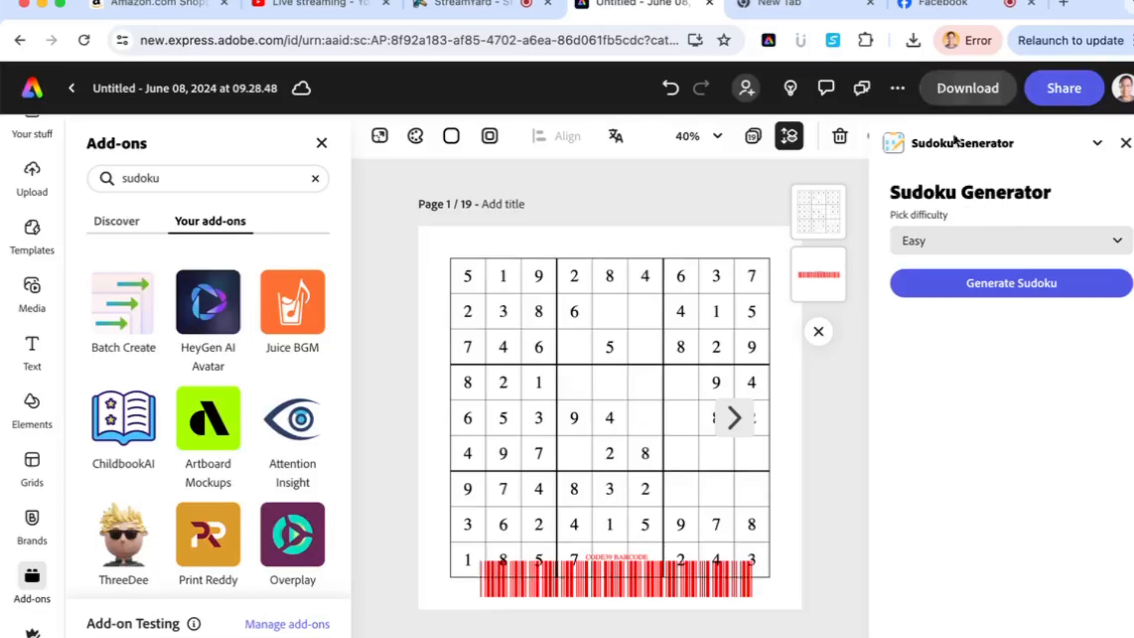
# Check the Utility add-ons list in Notes, return to Adobe Express and add a same-size blank page after page 1
pyautogui.press('super+Tab')
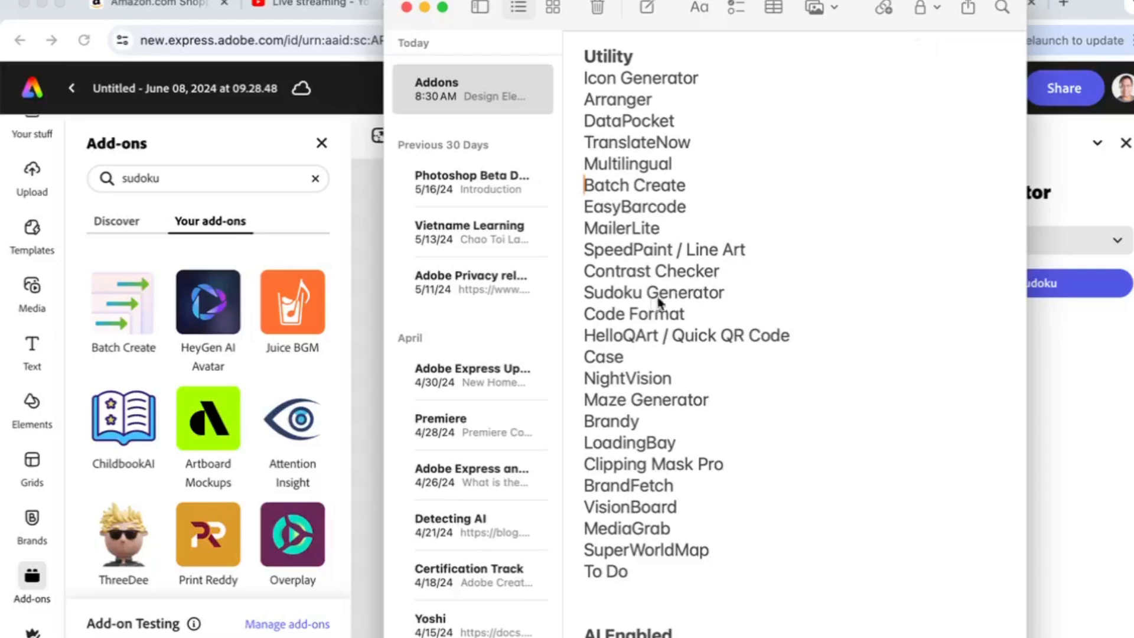
pyautogui.click(364, 282)
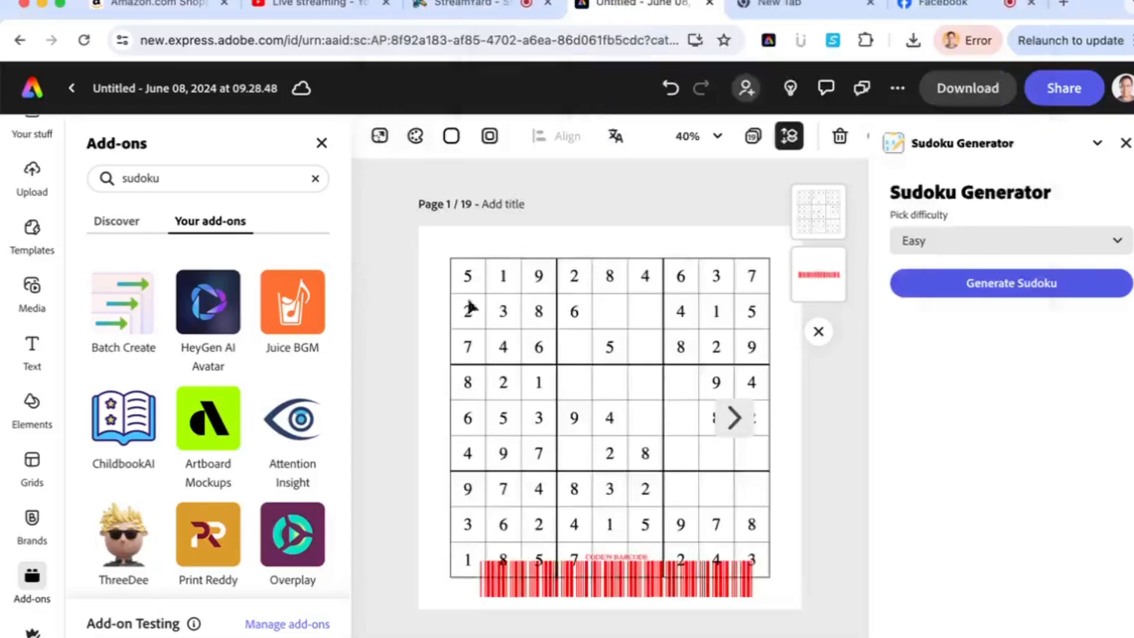
pyautogui.click(657, 358)
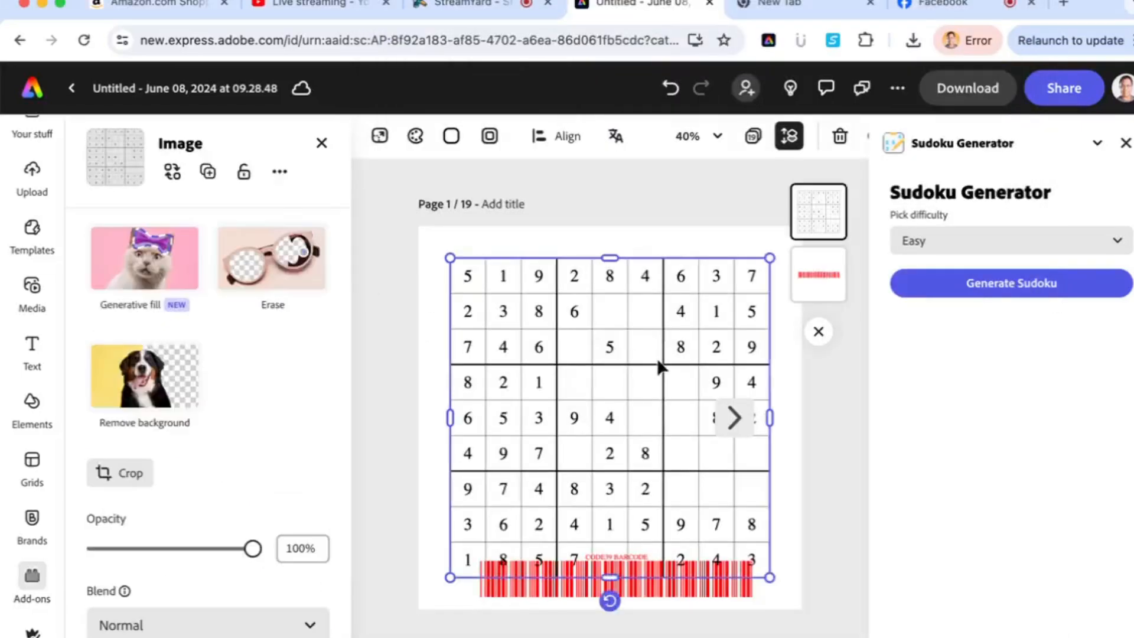
pyautogui.click(389, 309)
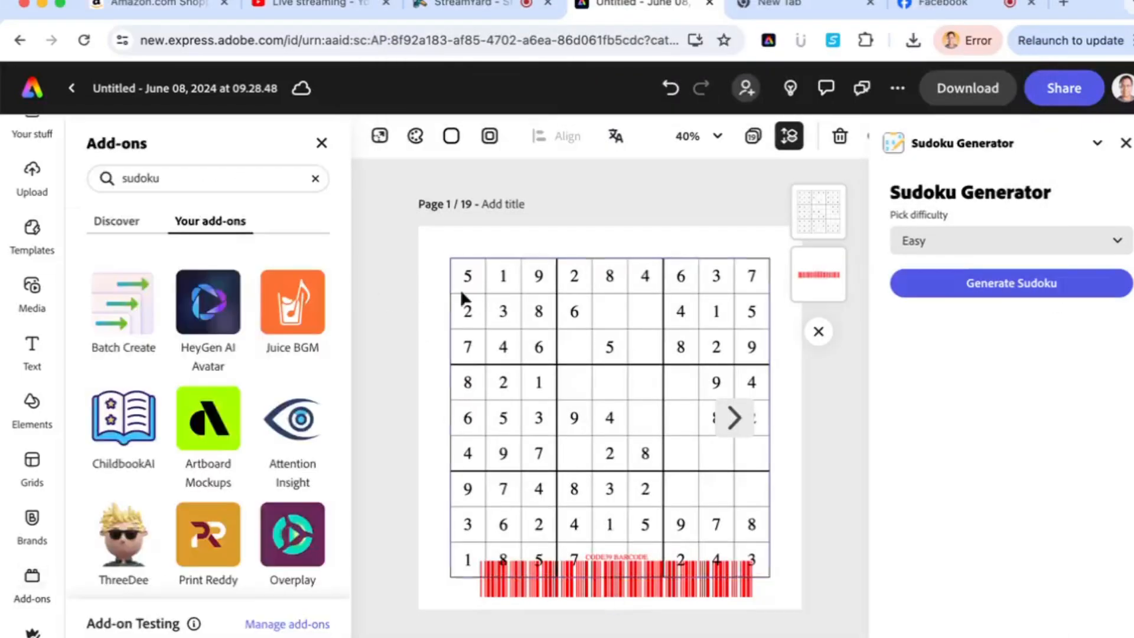
pyautogui.click(865, 136)
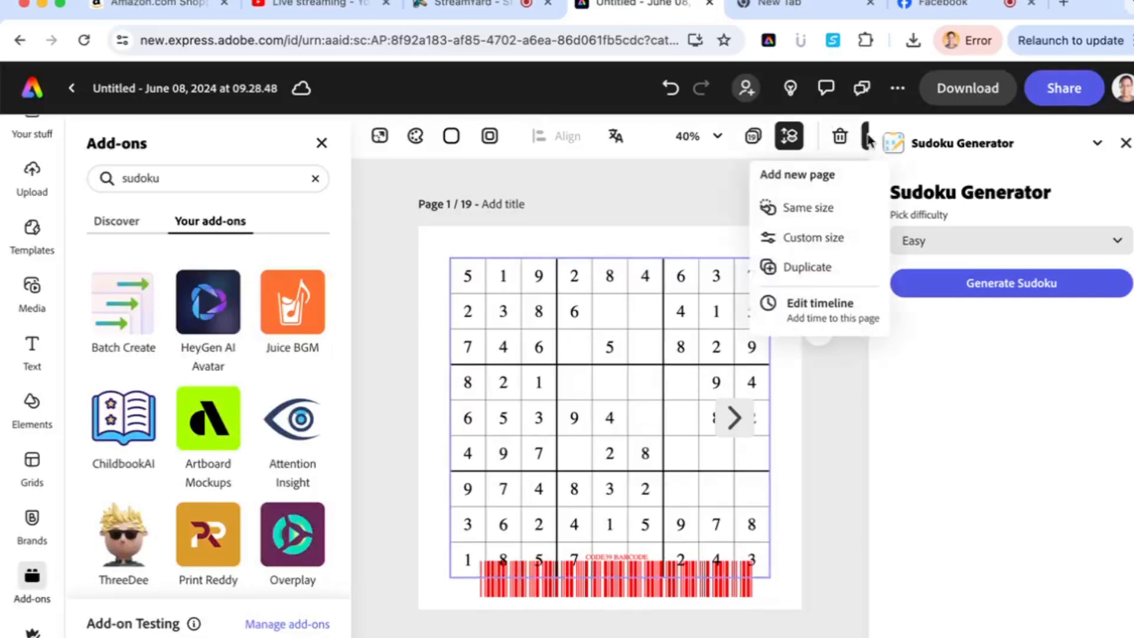
pyautogui.click(823, 208)
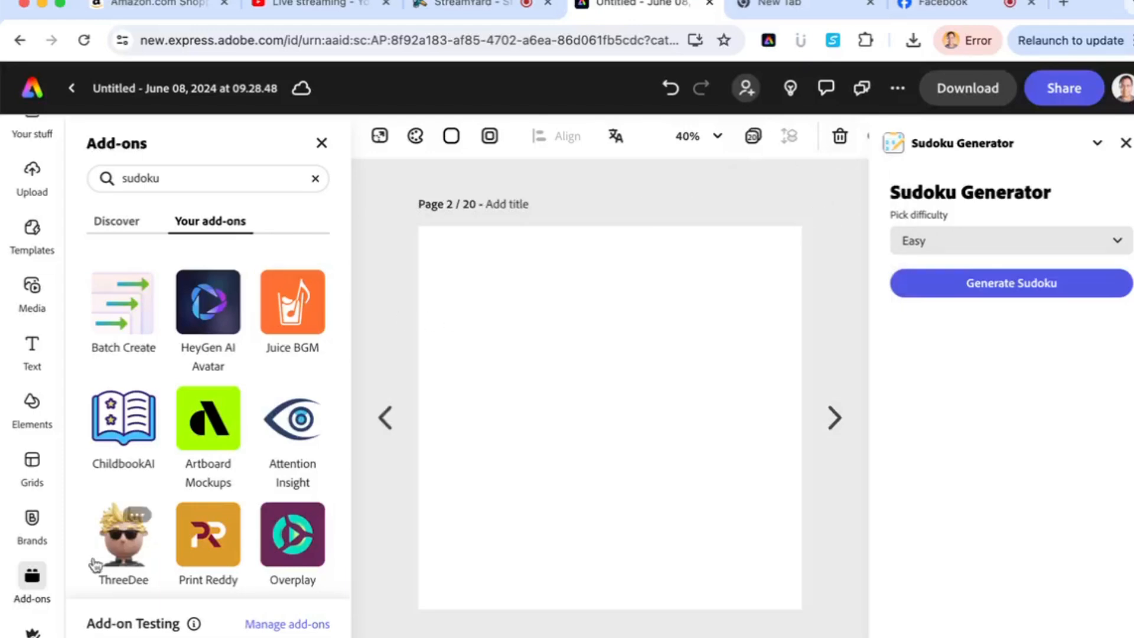
# Search the add-ons for "code" and open the Code Format add-on
pyautogui.click(173, 168)
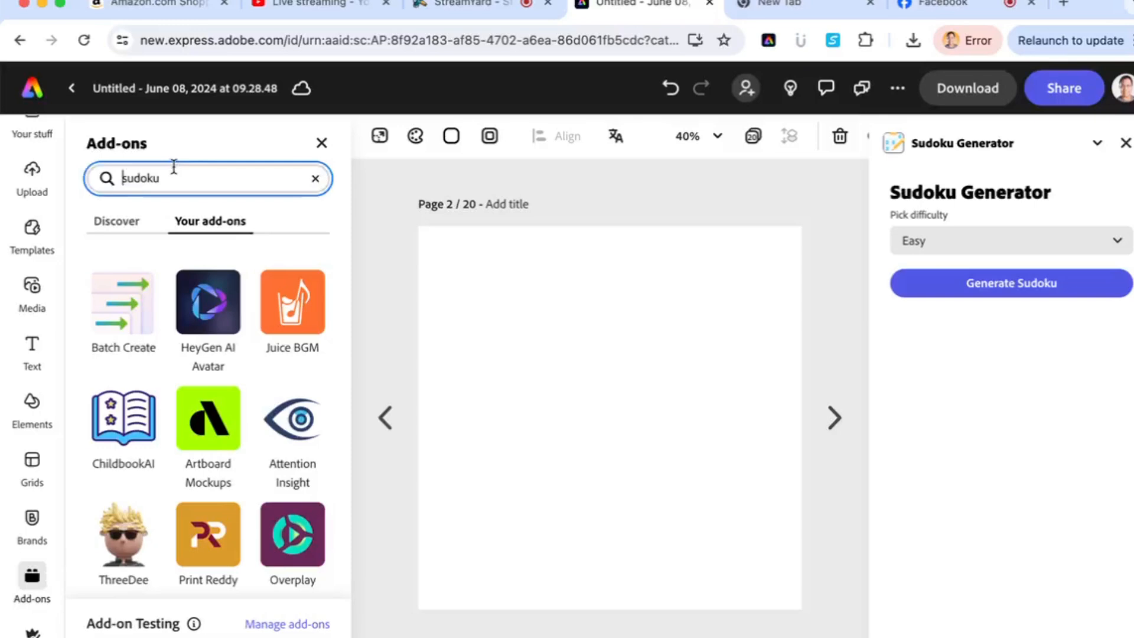
pyautogui.press('super+a')
pyautogui.press('BackSpace')
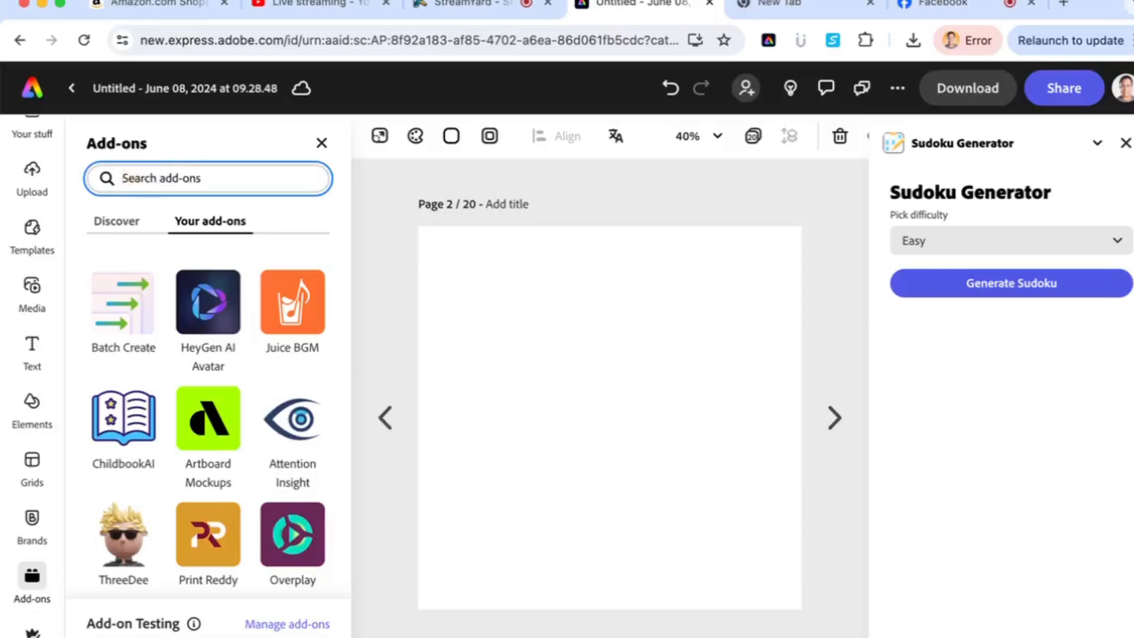
pyautogui.write('code')
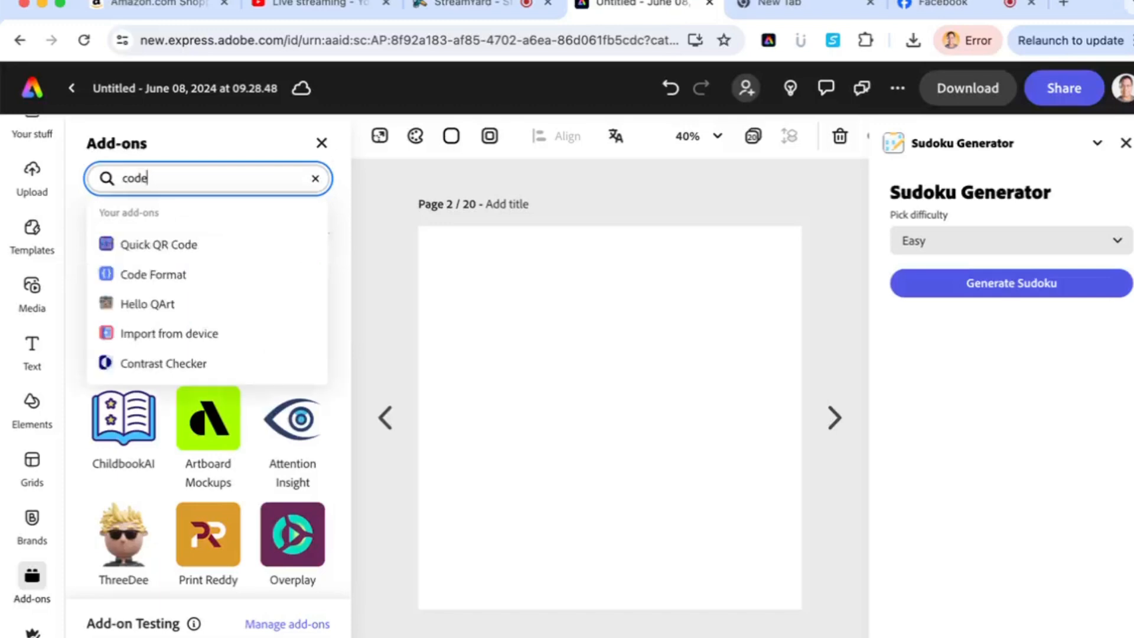
pyautogui.click(166, 284)
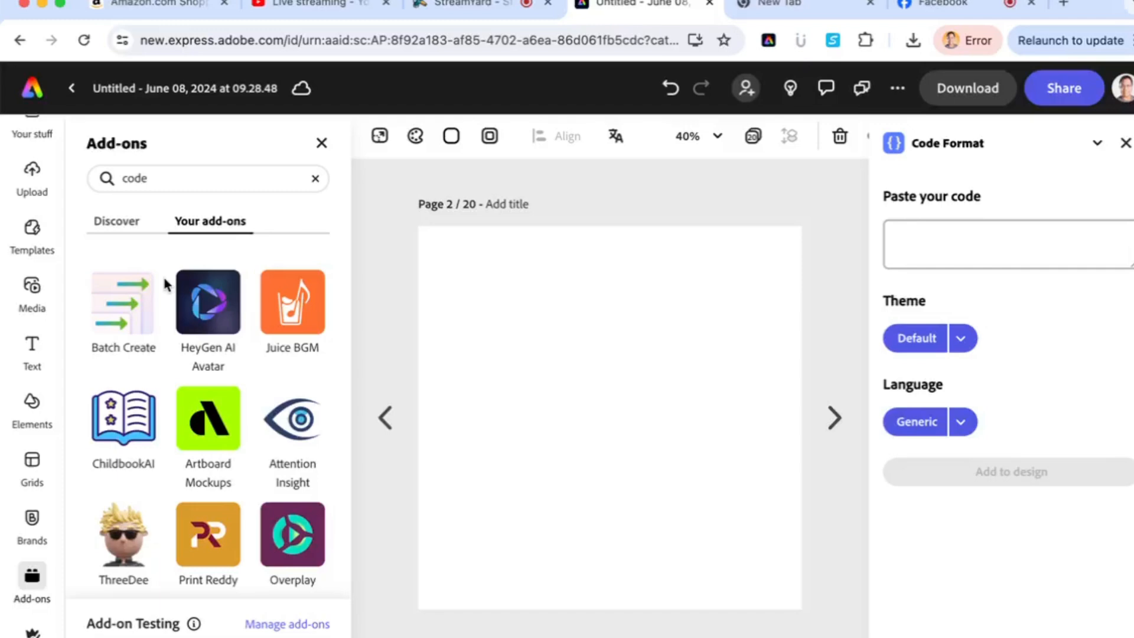
# Enter an opening <html> tag as the first line of code in the Code Format add-on
pyautogui.click(930, 240)
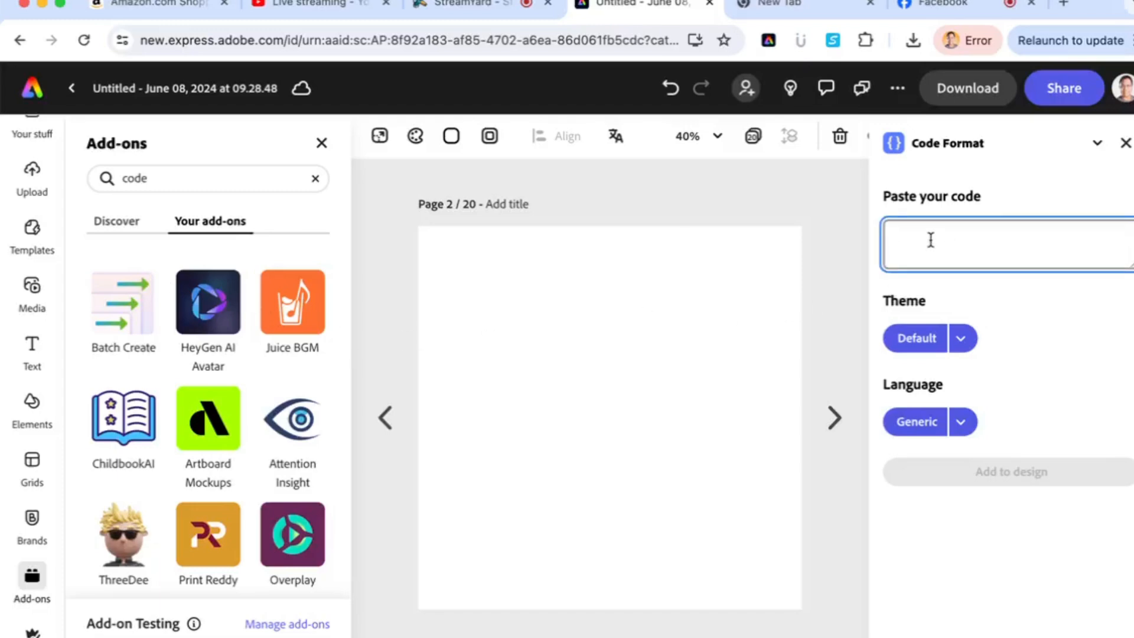
pyautogui.write('<html')
pyautogui.press('BackSpace')
pyautogui.press('BackSpace')
pyautogui.press('BackSpace')
pyautogui.press('BackSpace')
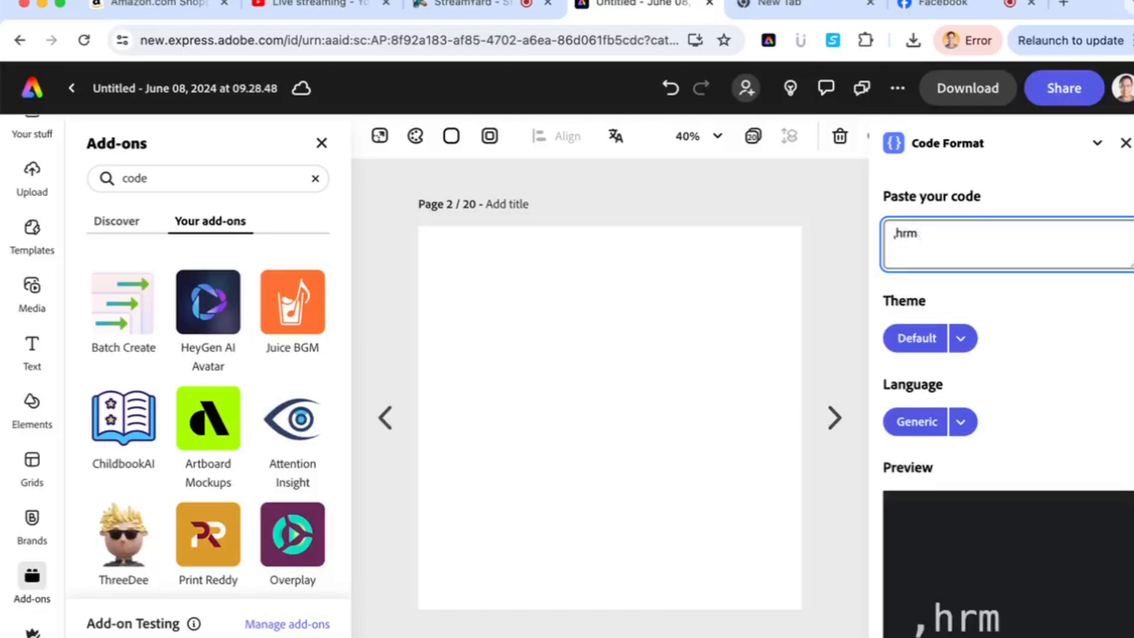
pyautogui.press('BackSpace')
pyautogui.write('<ht')
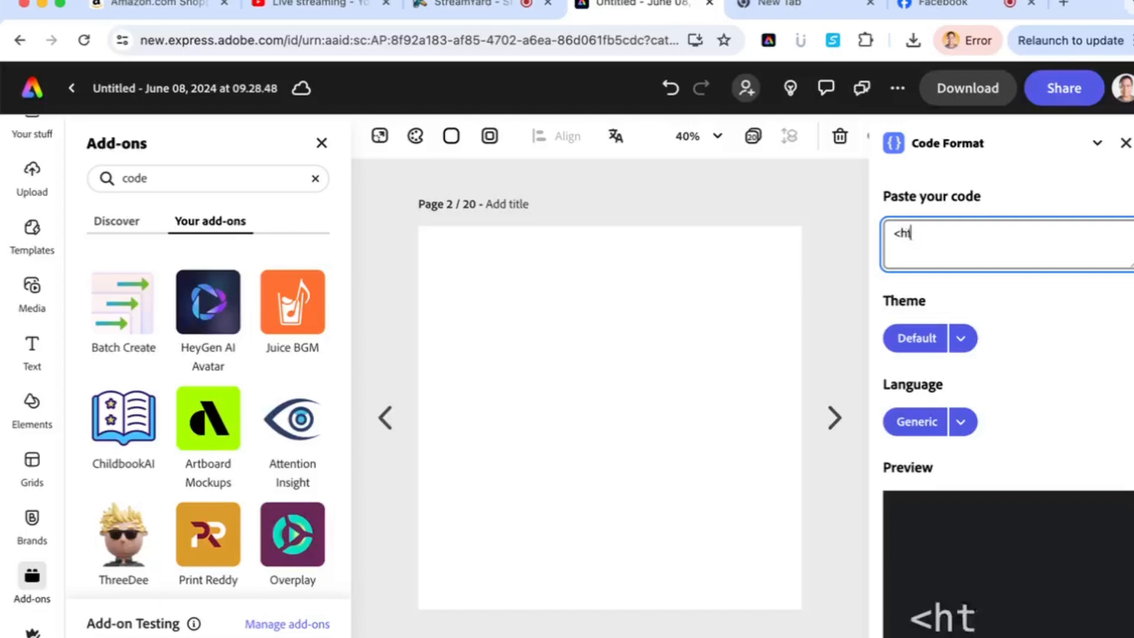
pyautogui.write('ml>')
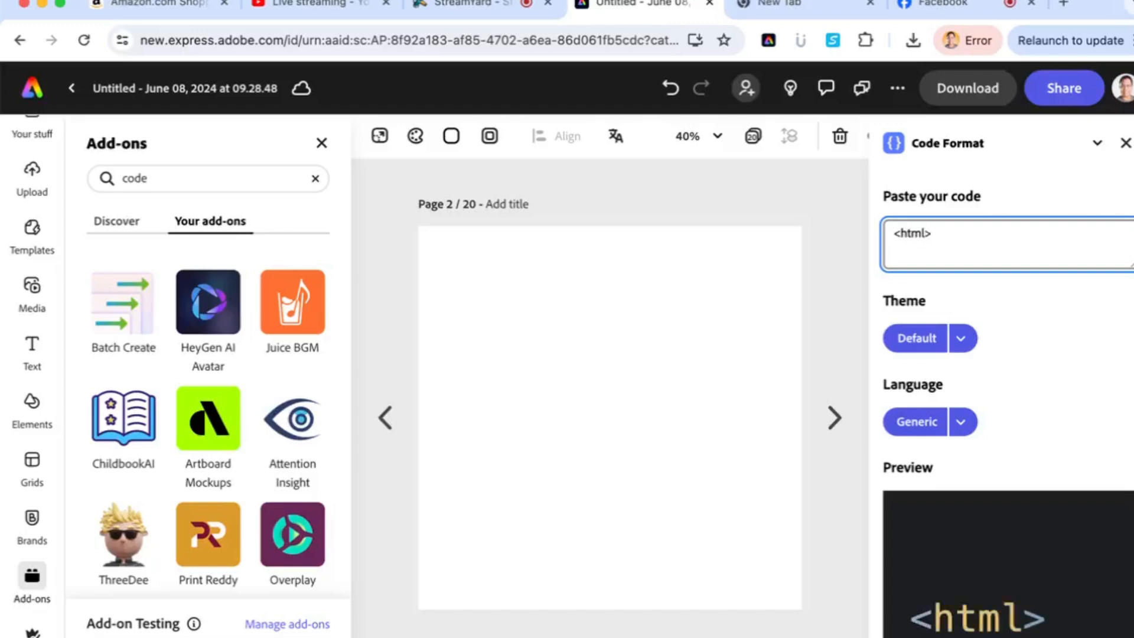
# Add a second code line <head></head> and a third line <body>
pyautogui.press('Return')
pyautogui.write('<')
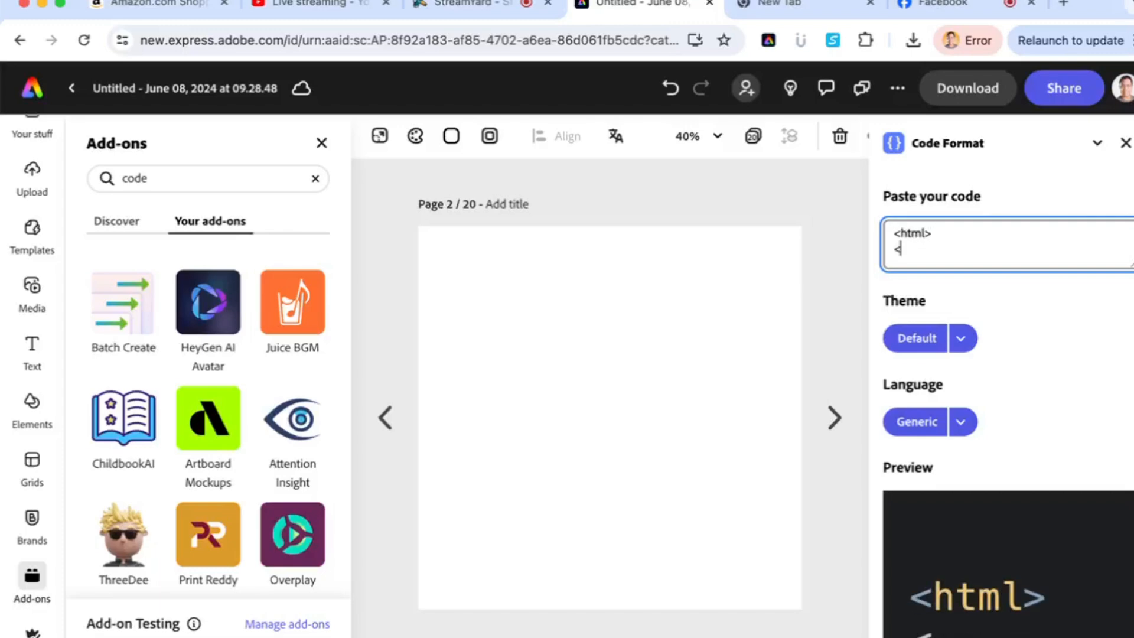
pyautogui.write('head><')
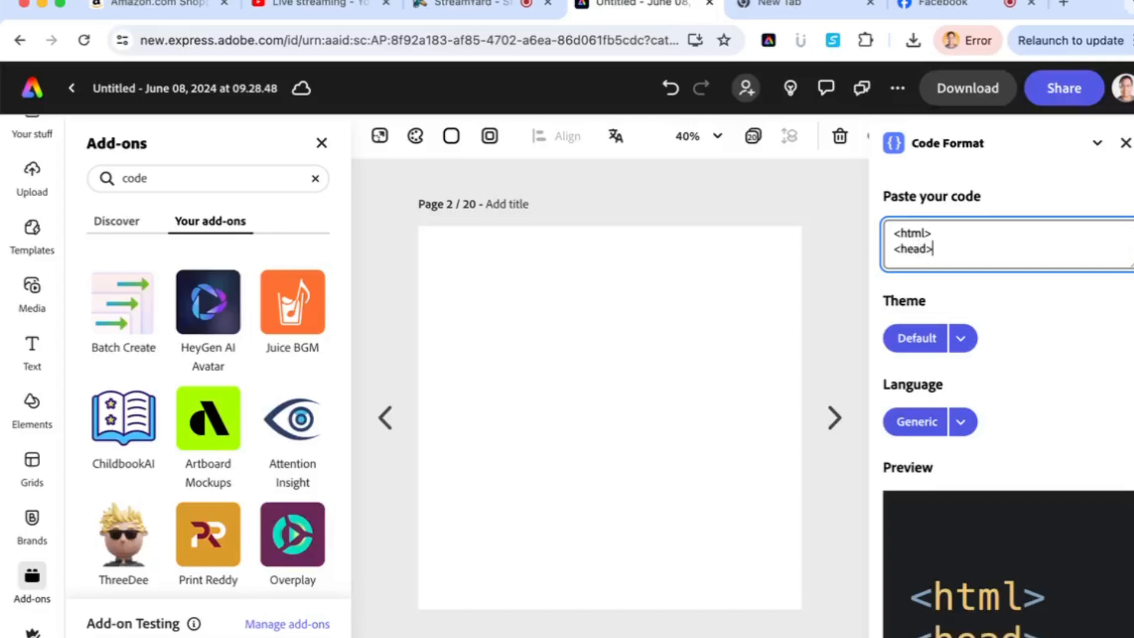
pyautogui.write('/head>')
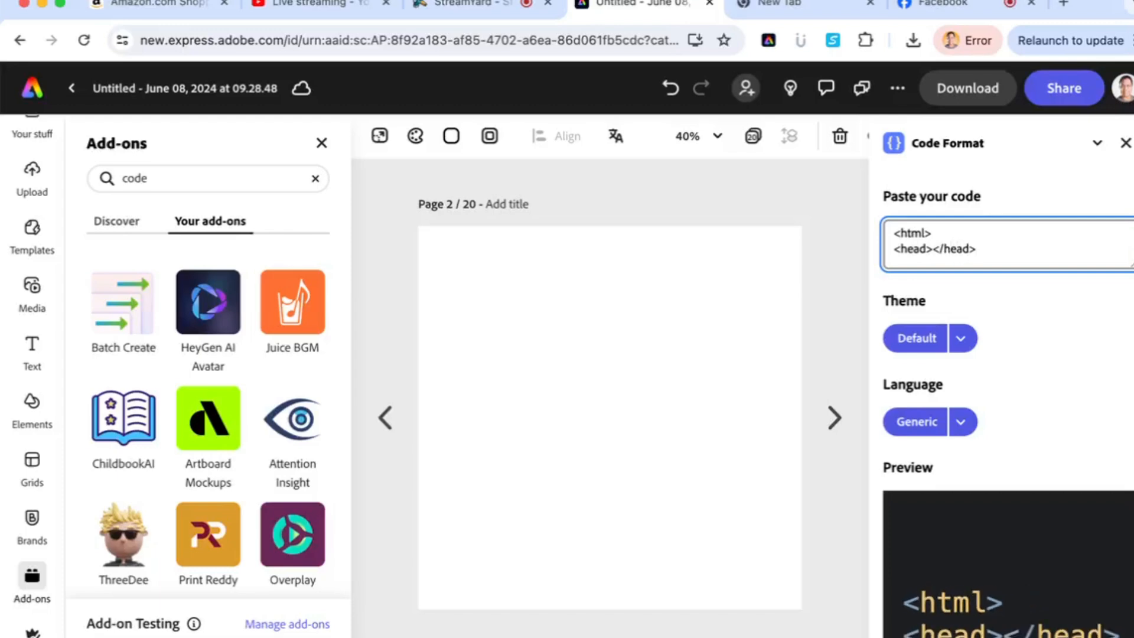
pyautogui.press('Left')
pyautogui.press('Left')
pyautogui.press('Left')
pyautogui.press('Left')
pyautogui.press('Left')
pyautogui.press('Return')
pyautogui.write('<')
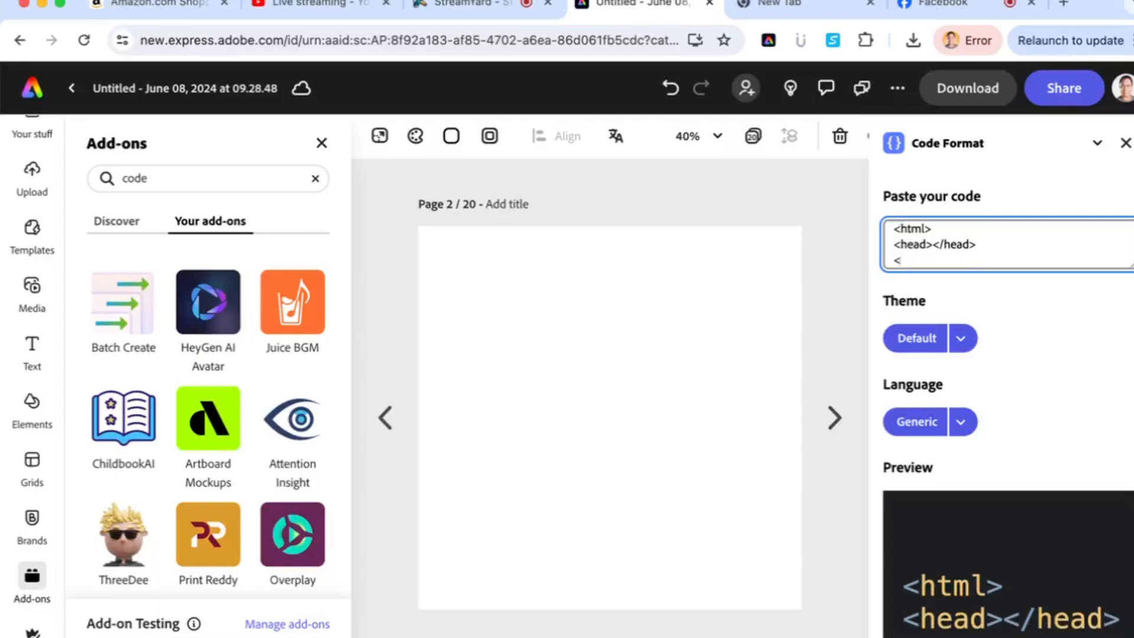
pyautogui.write('body>')
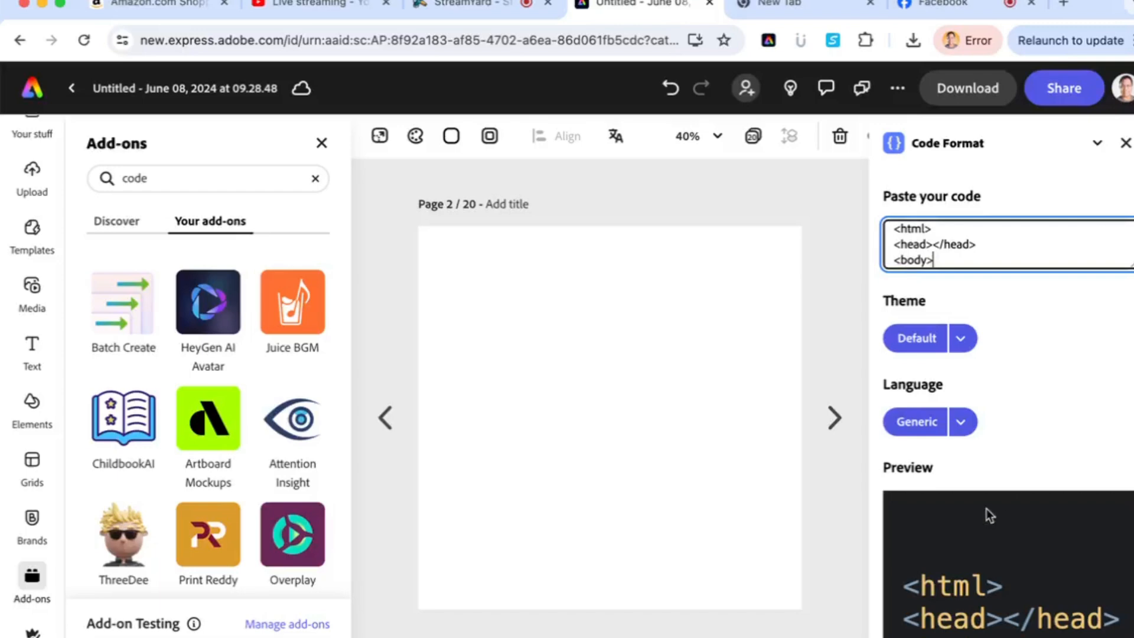
# Check the code preview and add a closing </html> line below <body>
pyautogui.scroll(-3, 986, 509)
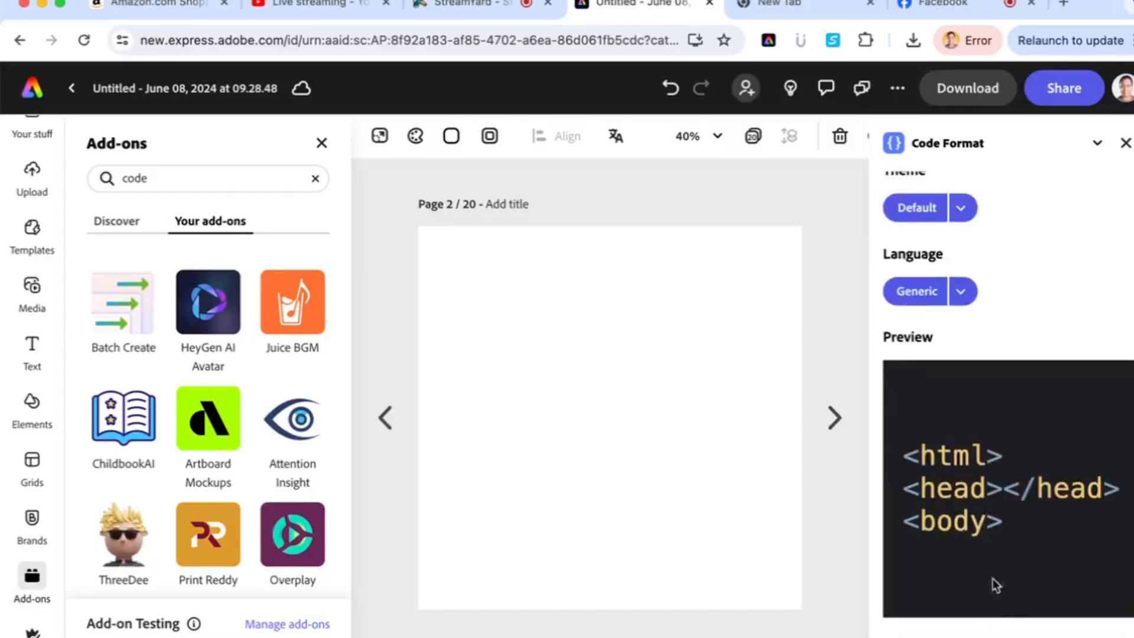
pyautogui.scroll(3, 996, 485)
pyautogui.click(939, 258)
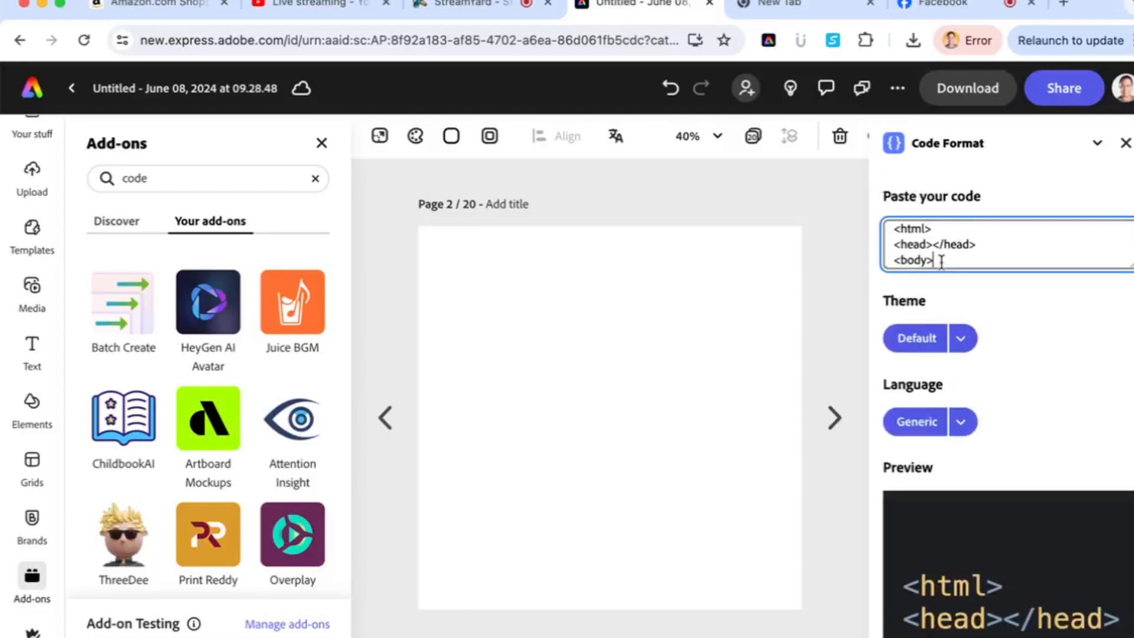
pyautogui.press('Return')
pyautogui.write('/')
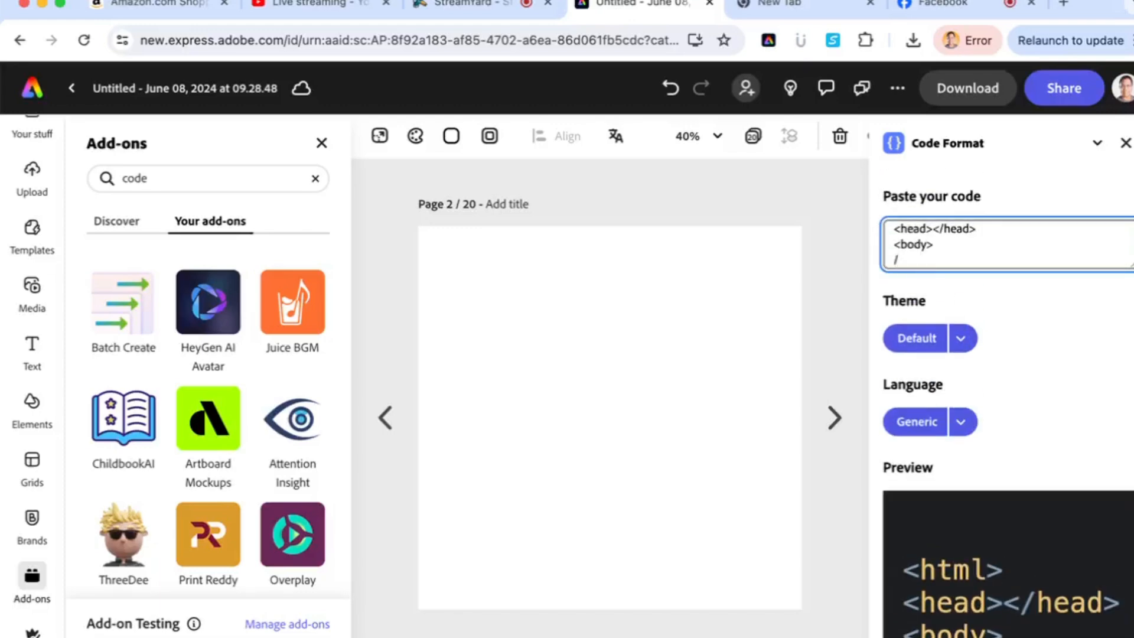
pyautogui.write('html')
pyautogui.write('<')
pyautogui.press('End')
pyautogui.write('>')
# Set the code theme to A 11 Y Dark
pyautogui.click(964, 342)
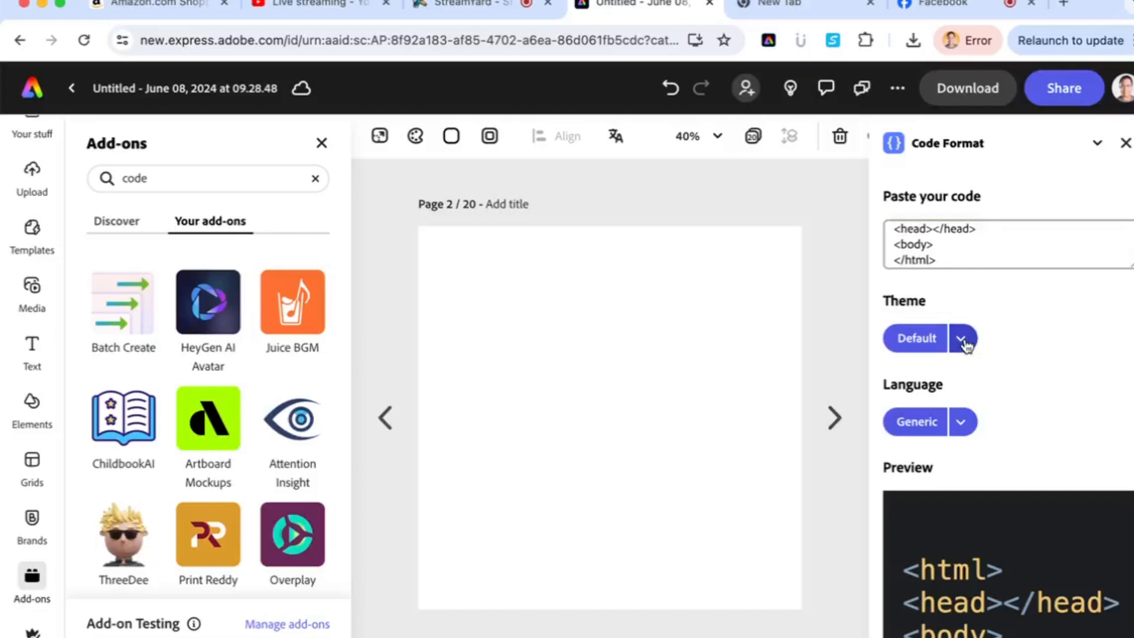
pyautogui.click(918, 340)
pyautogui.click(930, 374)
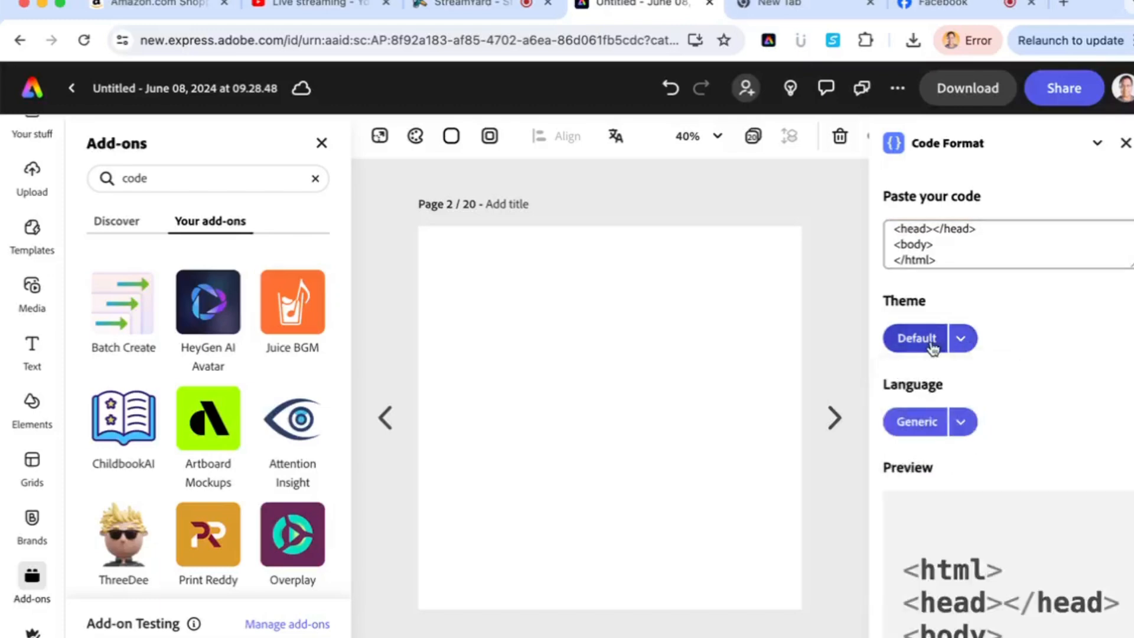
pyautogui.click(962, 339)
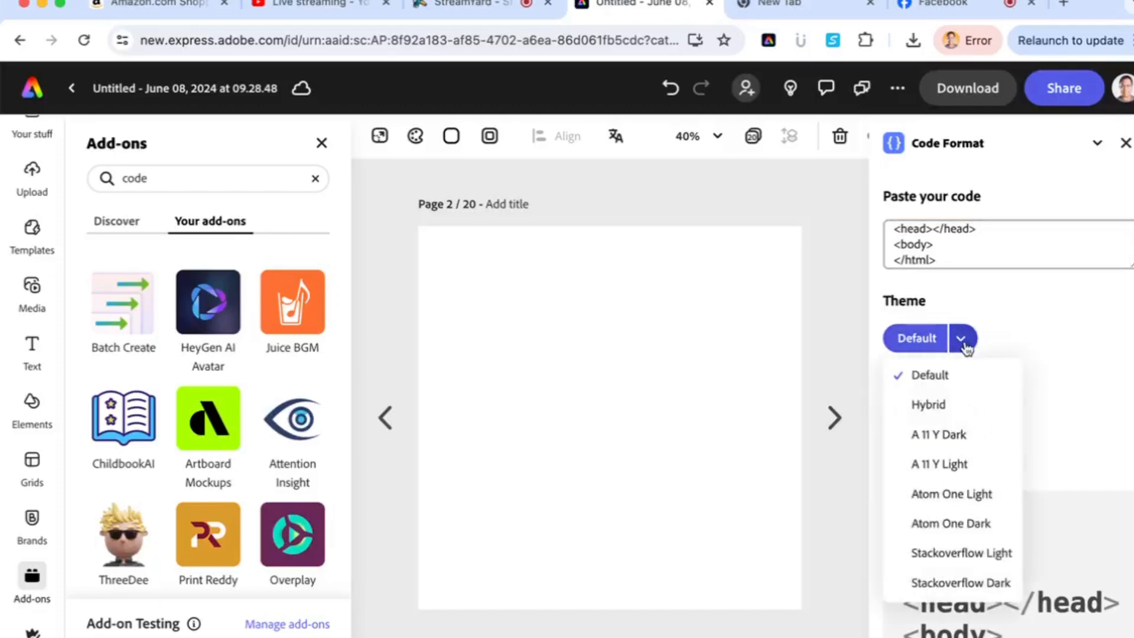
pyautogui.click(969, 436)
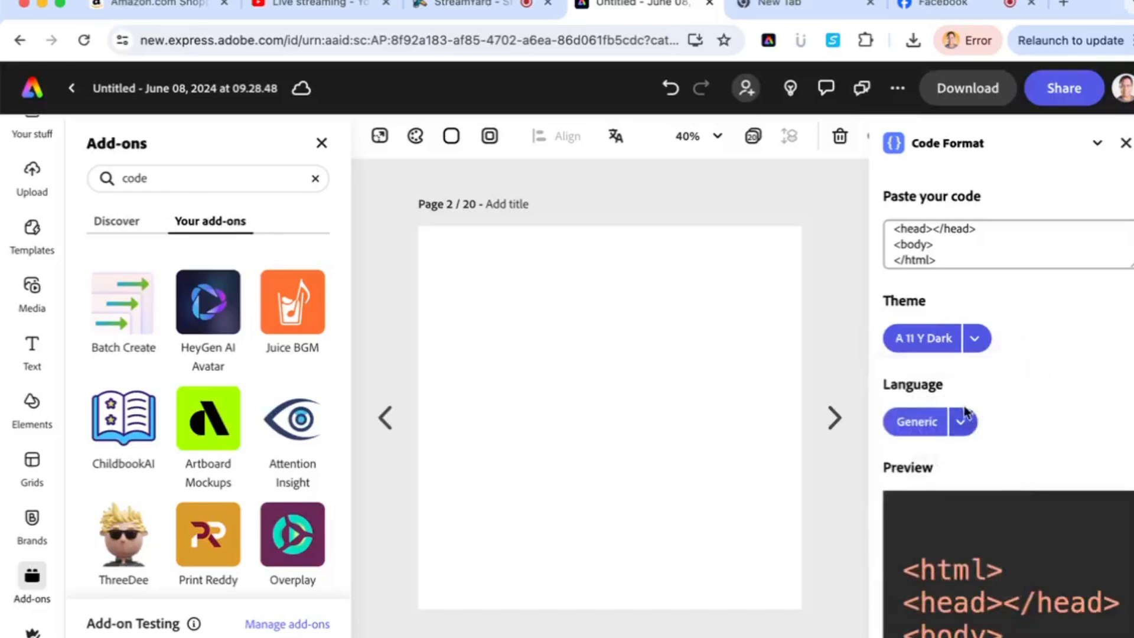
# Set the code language to php and check how the preview renders the code
pyautogui.click(963, 423)
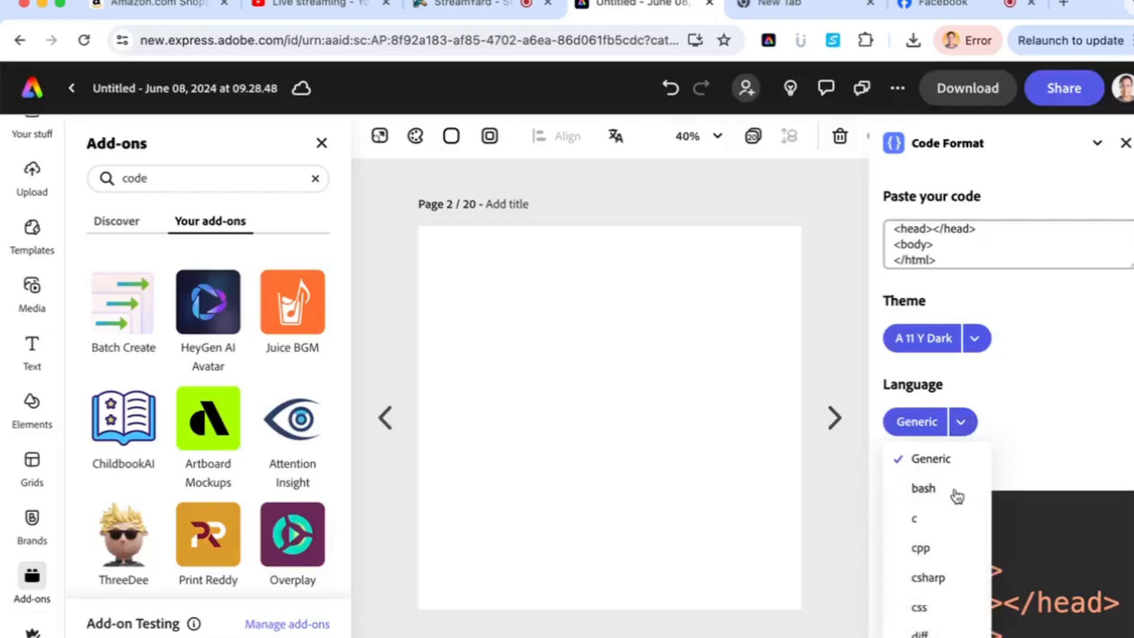
pyautogui.scroll(-5, 952, 538)
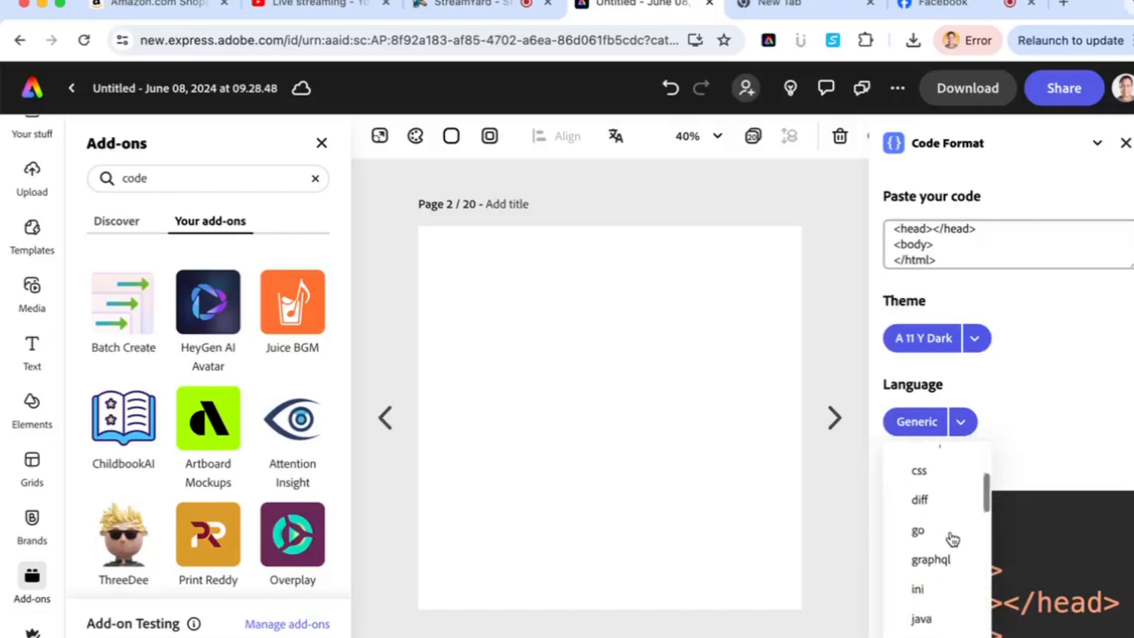
pyautogui.scroll(-5, 952, 539)
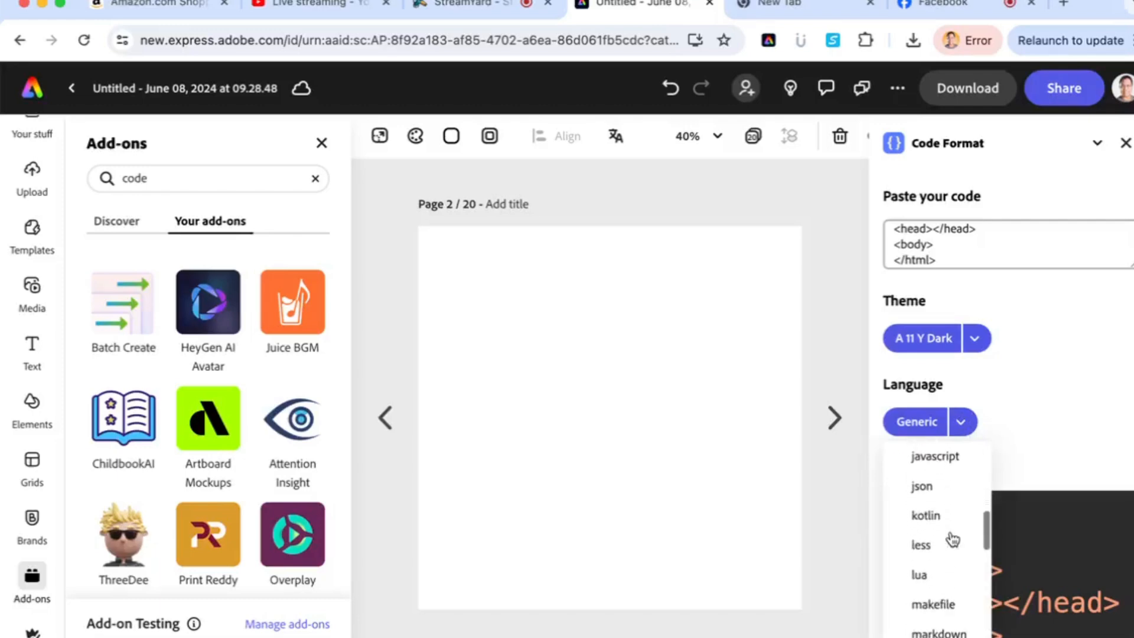
pyautogui.scroll(-5, 952, 538)
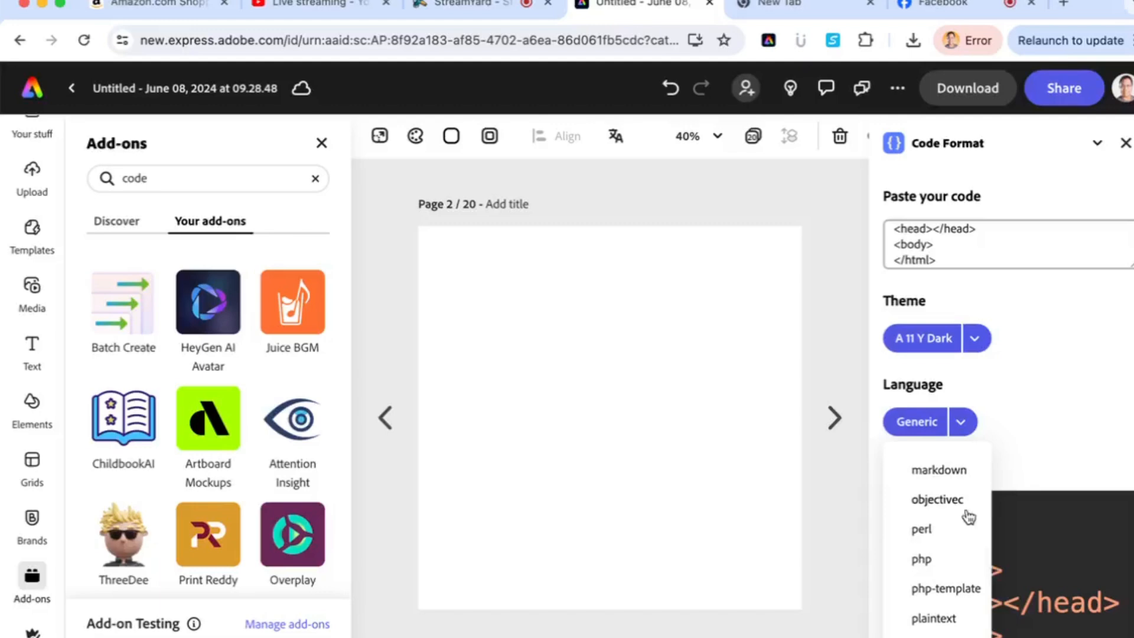
pyautogui.click(947, 564)
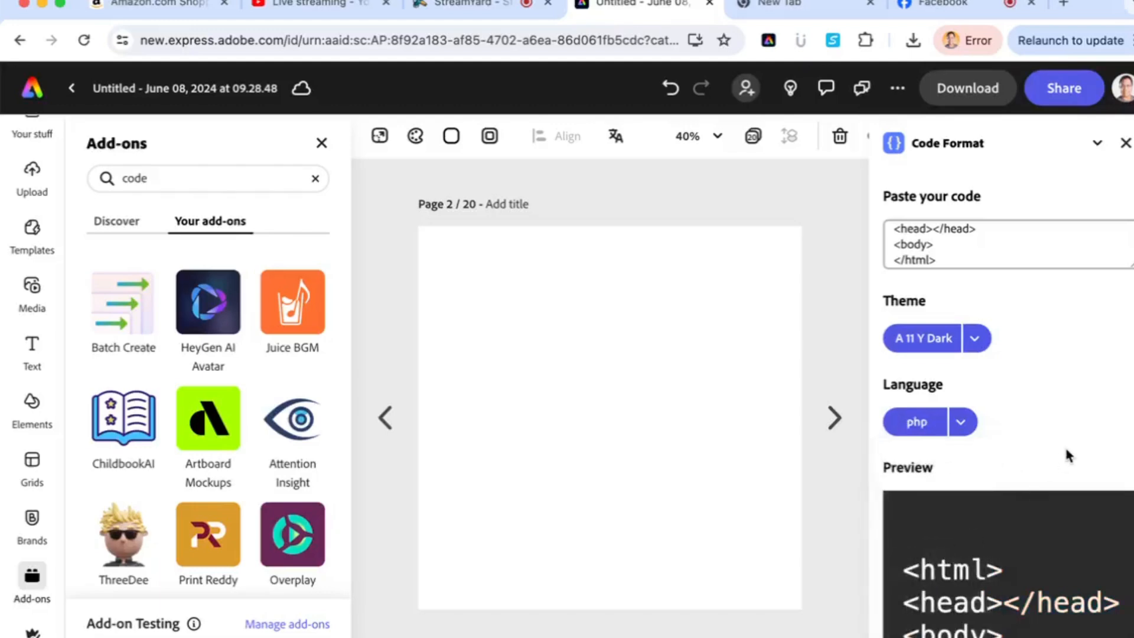
pyautogui.scroll(-2, 1065, 447)
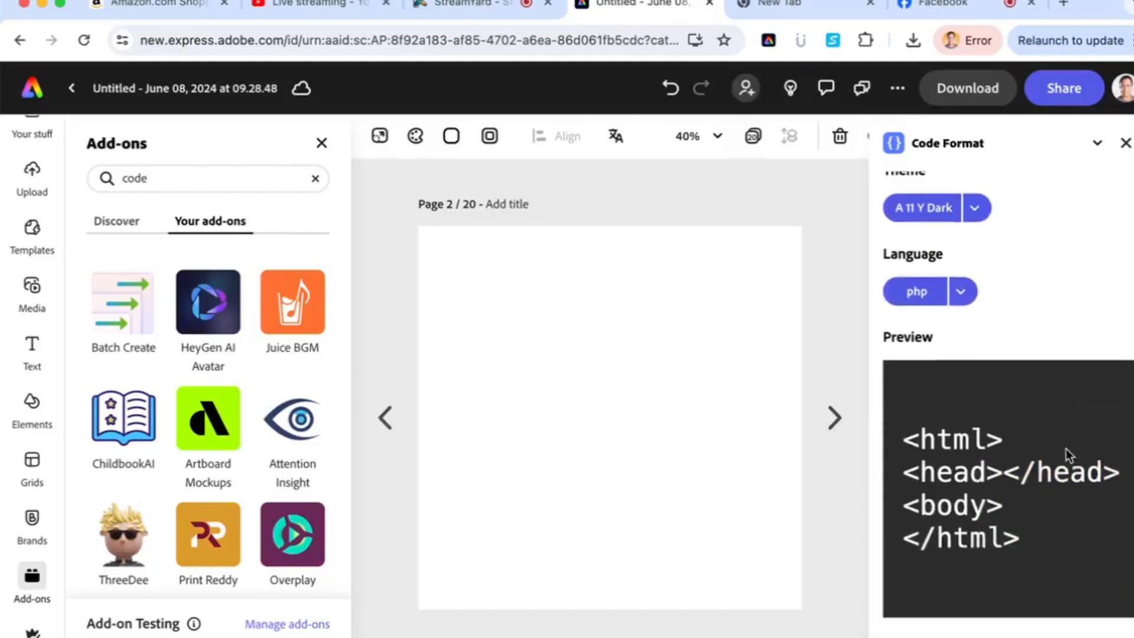
# Look through the list of code languages offered by the Code Format add-on
pyautogui.click(960, 299)
pyautogui.scroll(7, 954, 447)
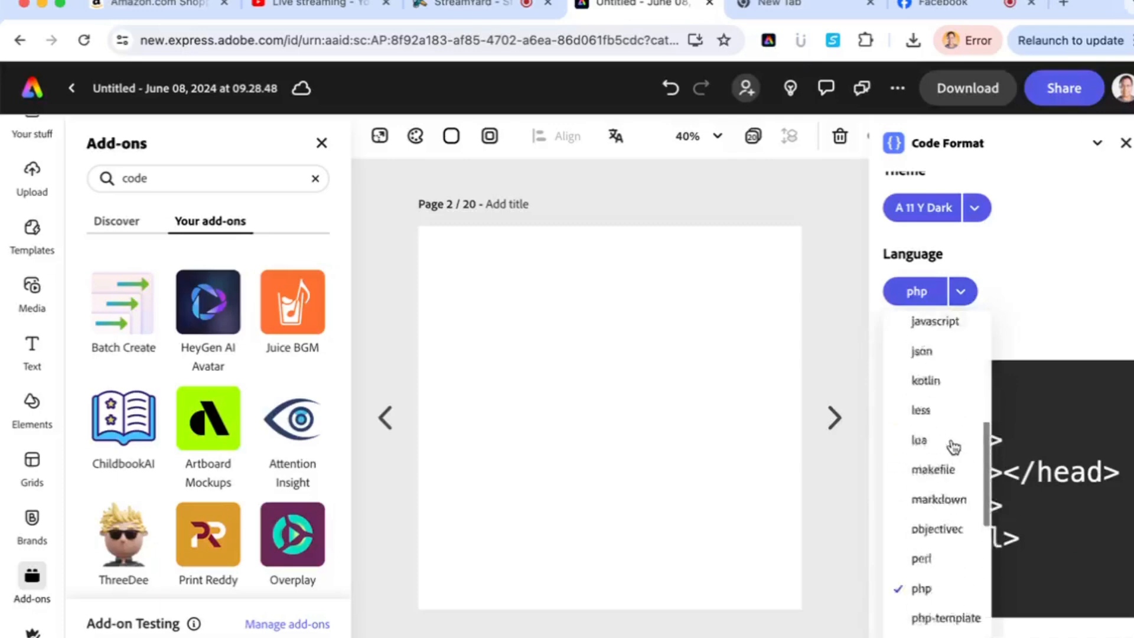
pyautogui.scroll(3, 953, 447)
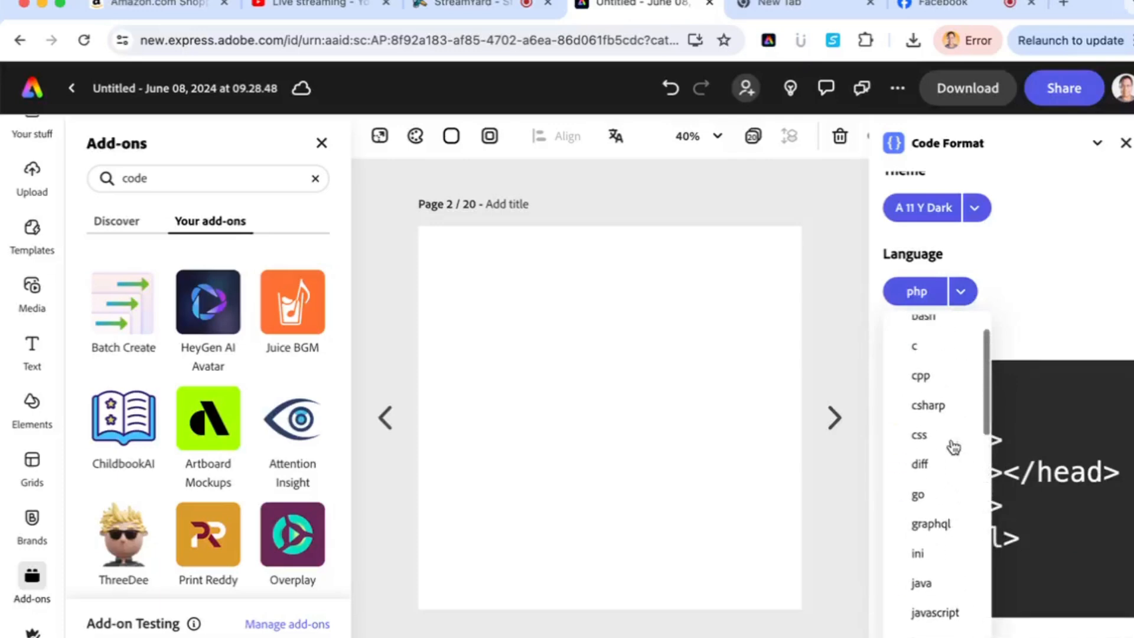
pyautogui.scroll(-5, 963, 428)
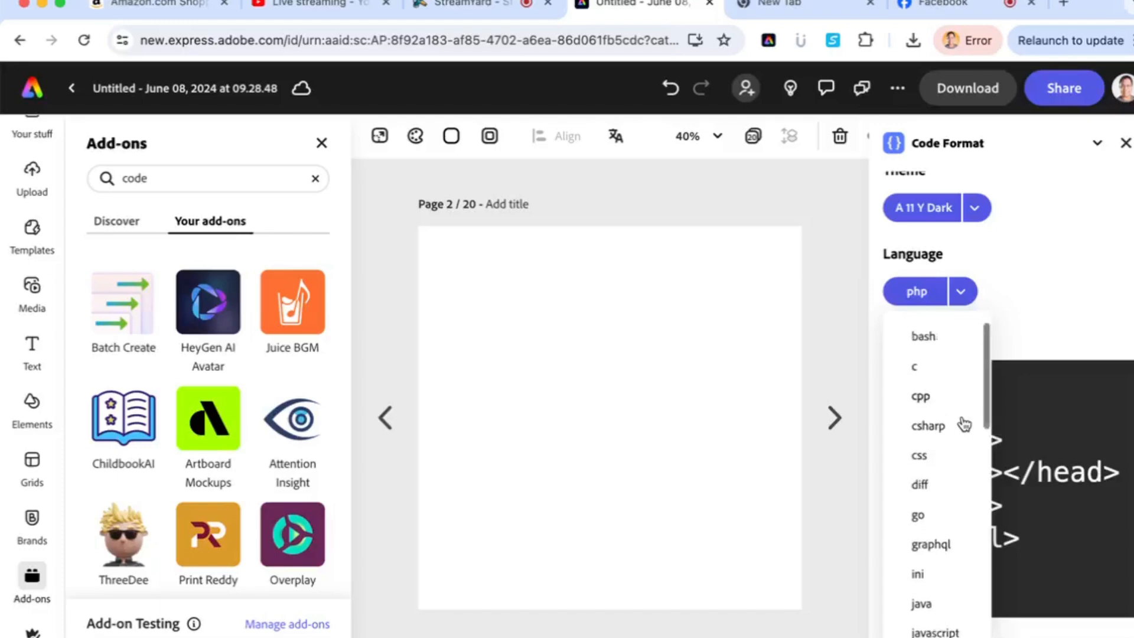
pyautogui.scroll(-5, 961, 424)
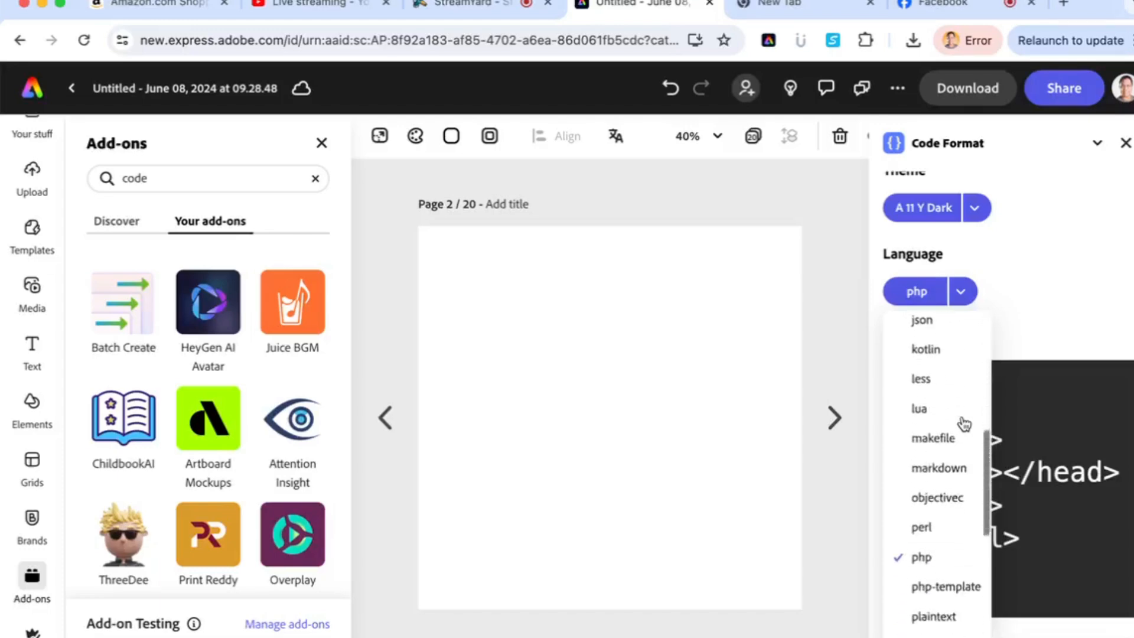
pyautogui.click(1055, 295)
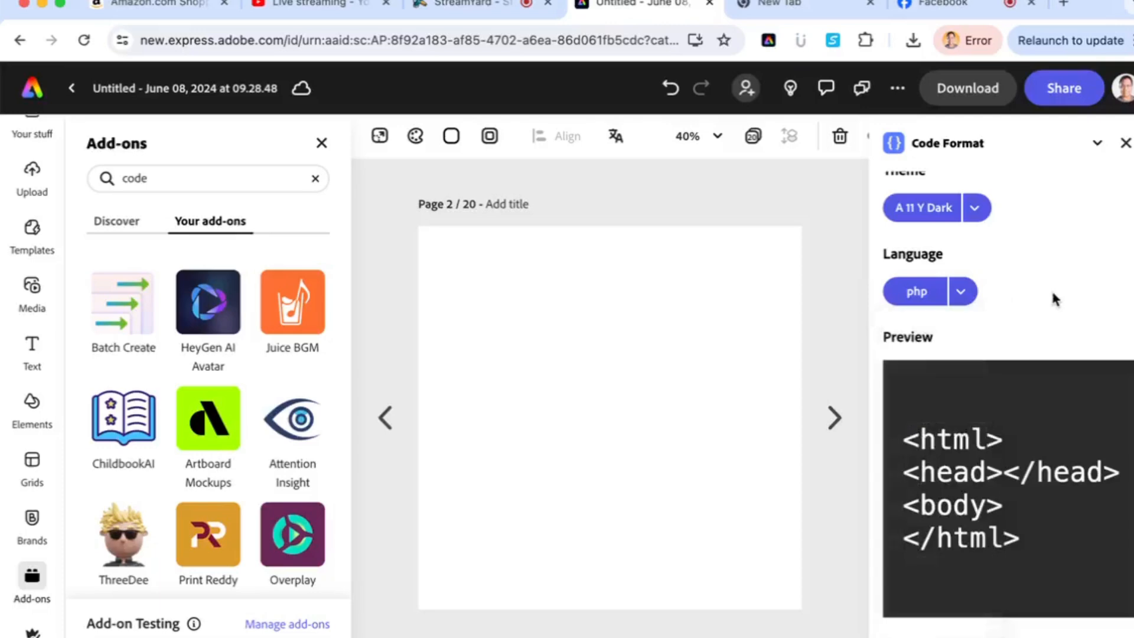
# Set the code language back to Generic and add the formatted code preview to page 2
pyautogui.click(961, 292)
pyautogui.scroll(10, 924, 340)
pyautogui.click(925, 339)
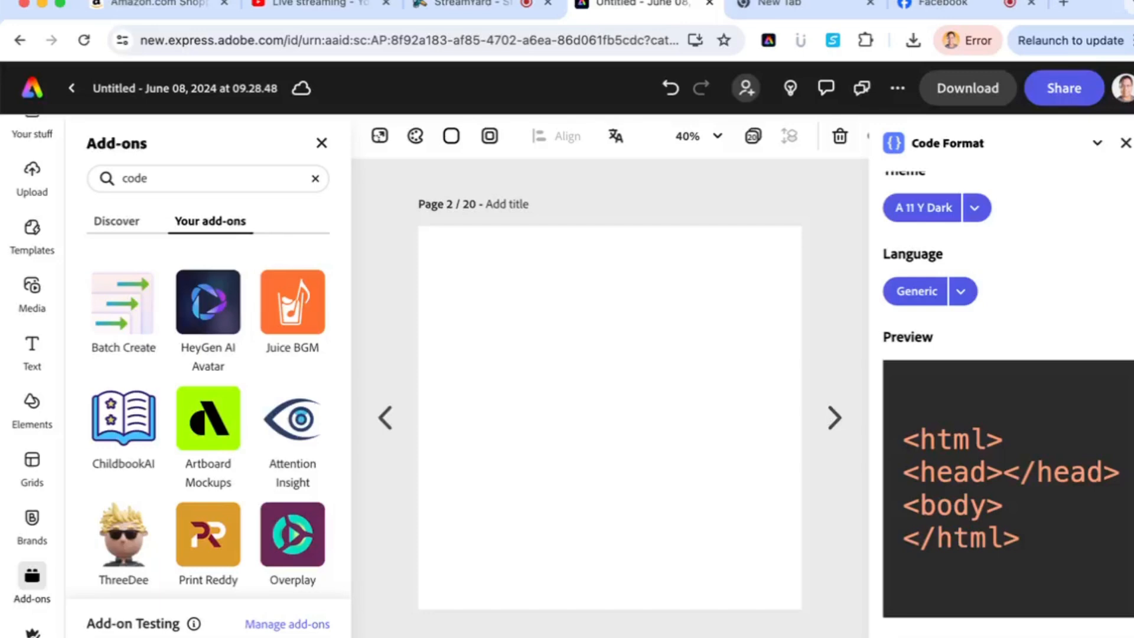
pyautogui.click(955, 566)
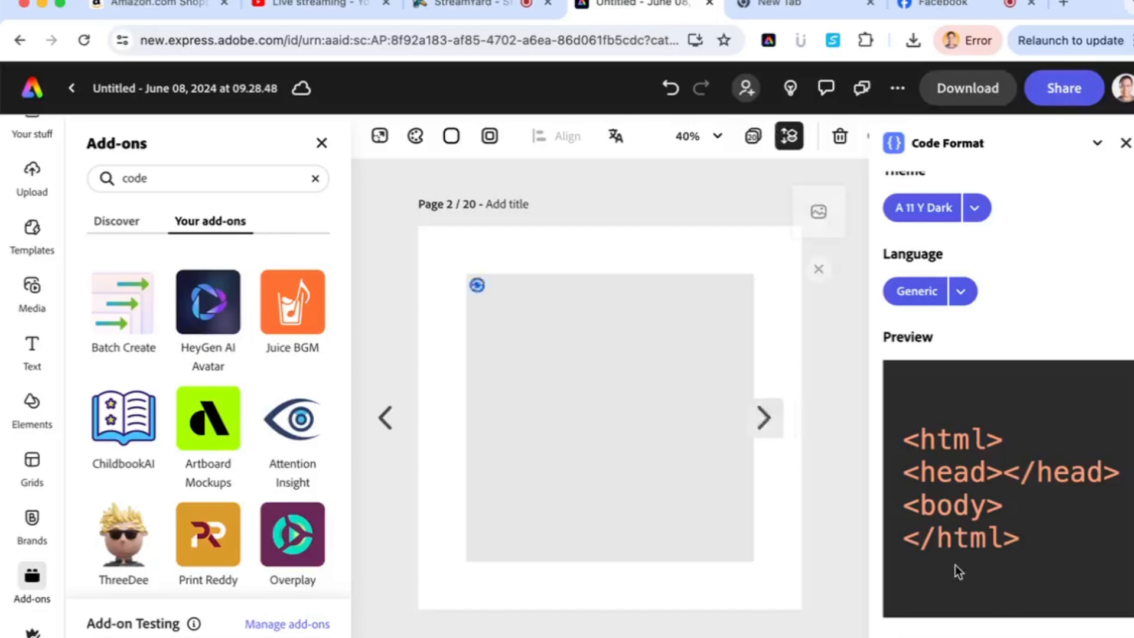